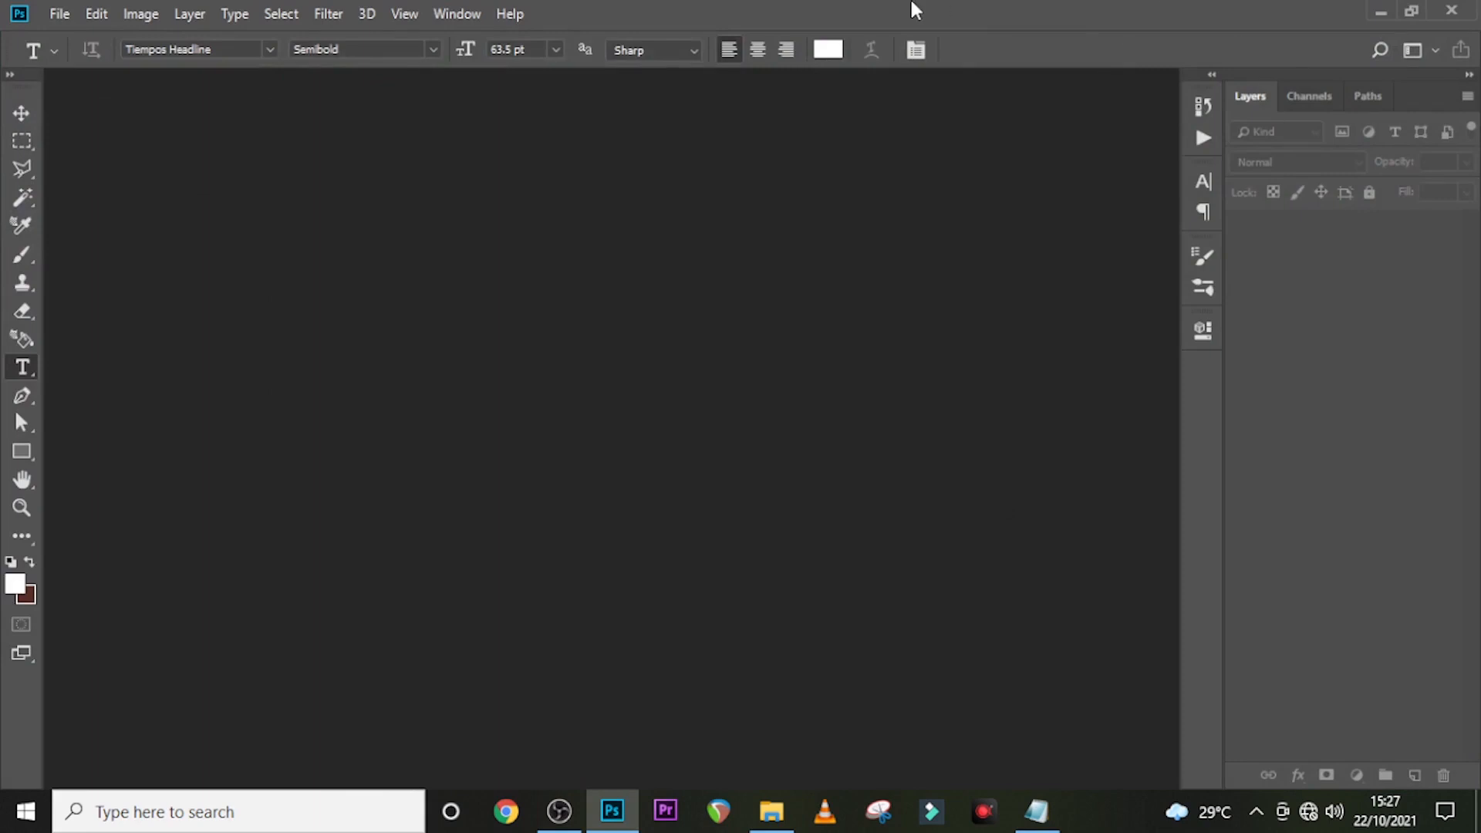
Create a new document named CHURCH BANNER, 3000 x 1500 pixels at 72 pixels/inch in RGB Color
key(ctrl+n)
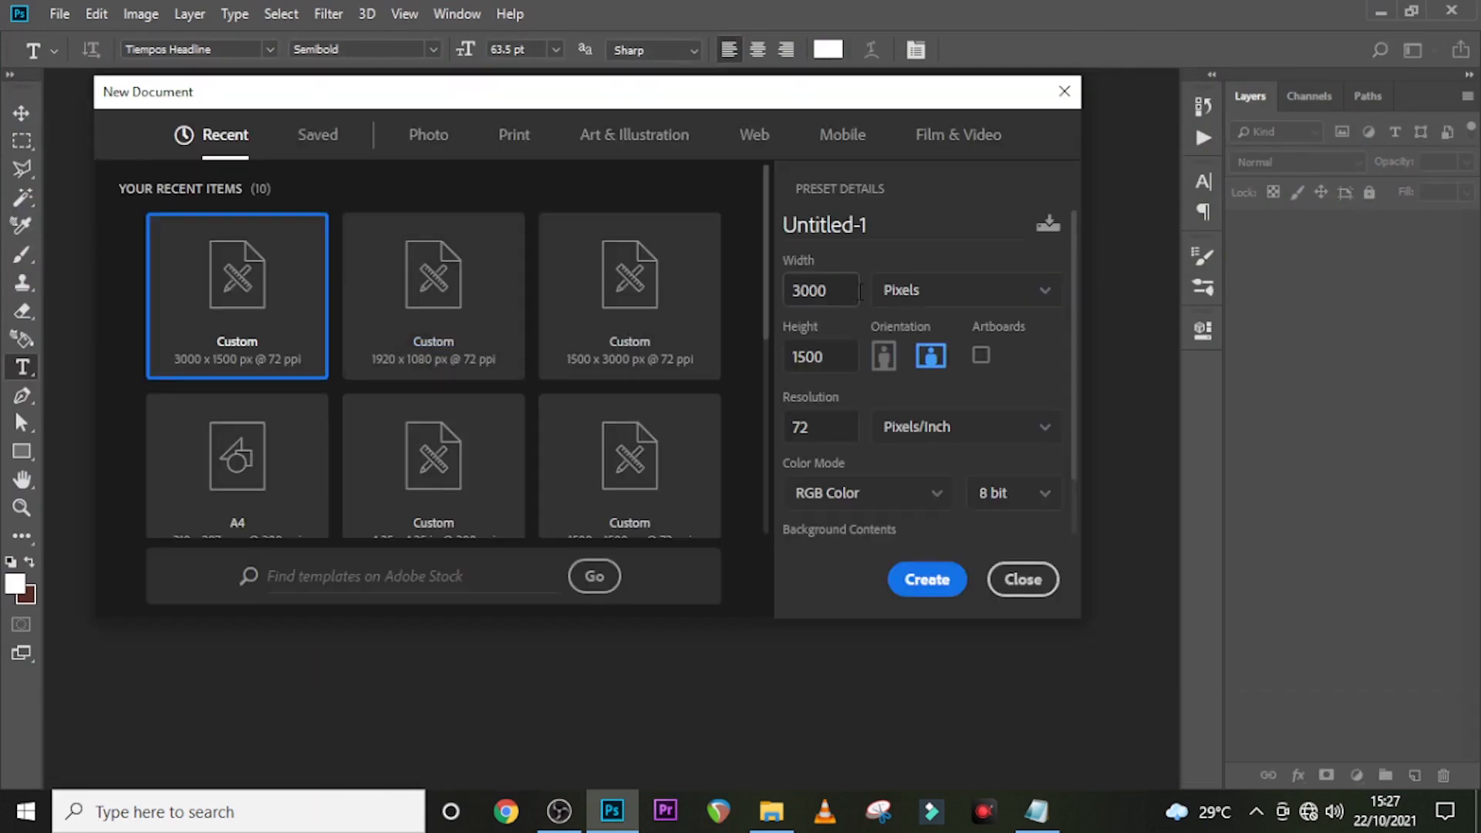
drag(810, 290, 790, 290)
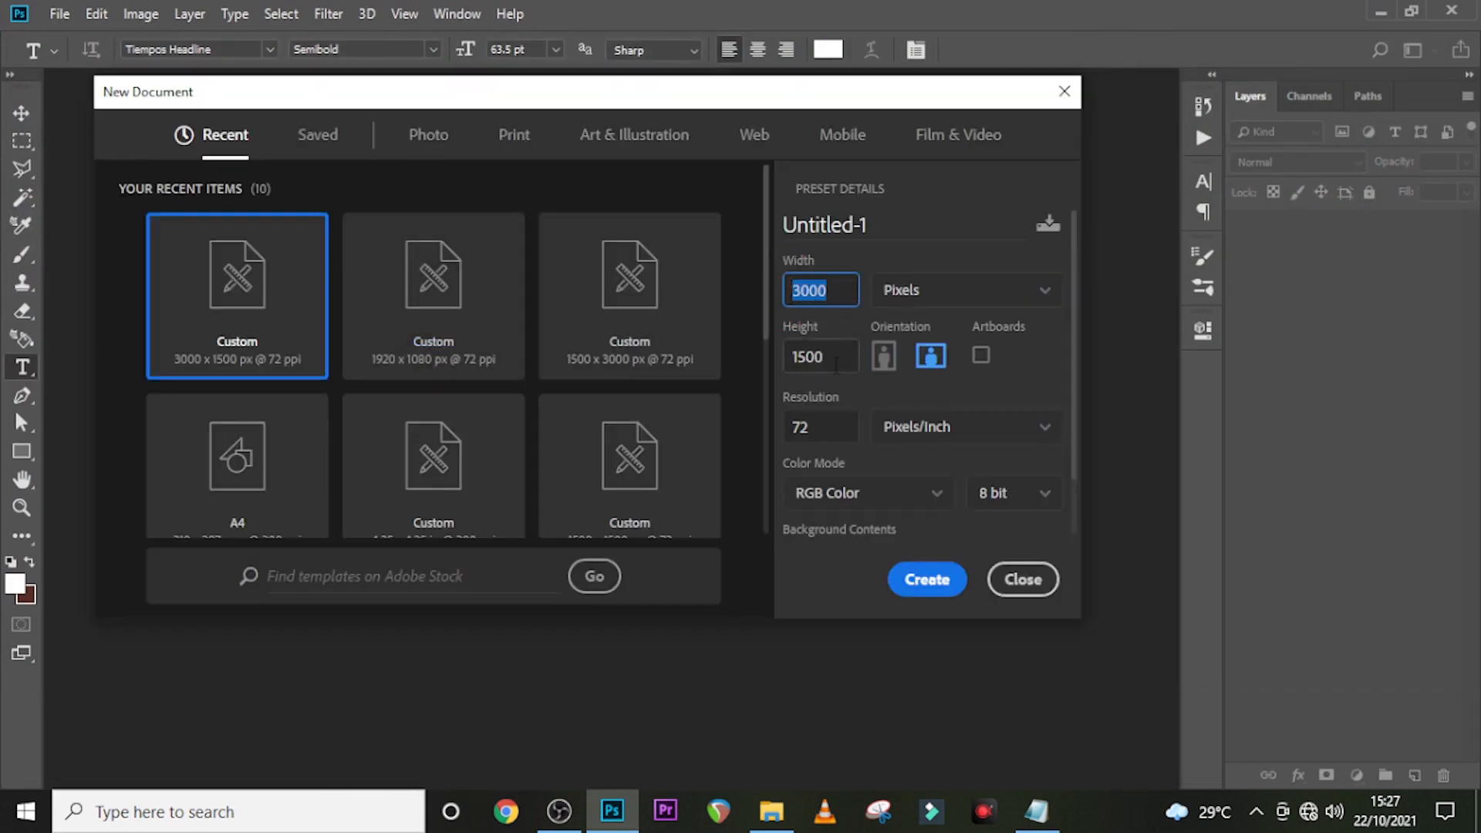
key(Tab)
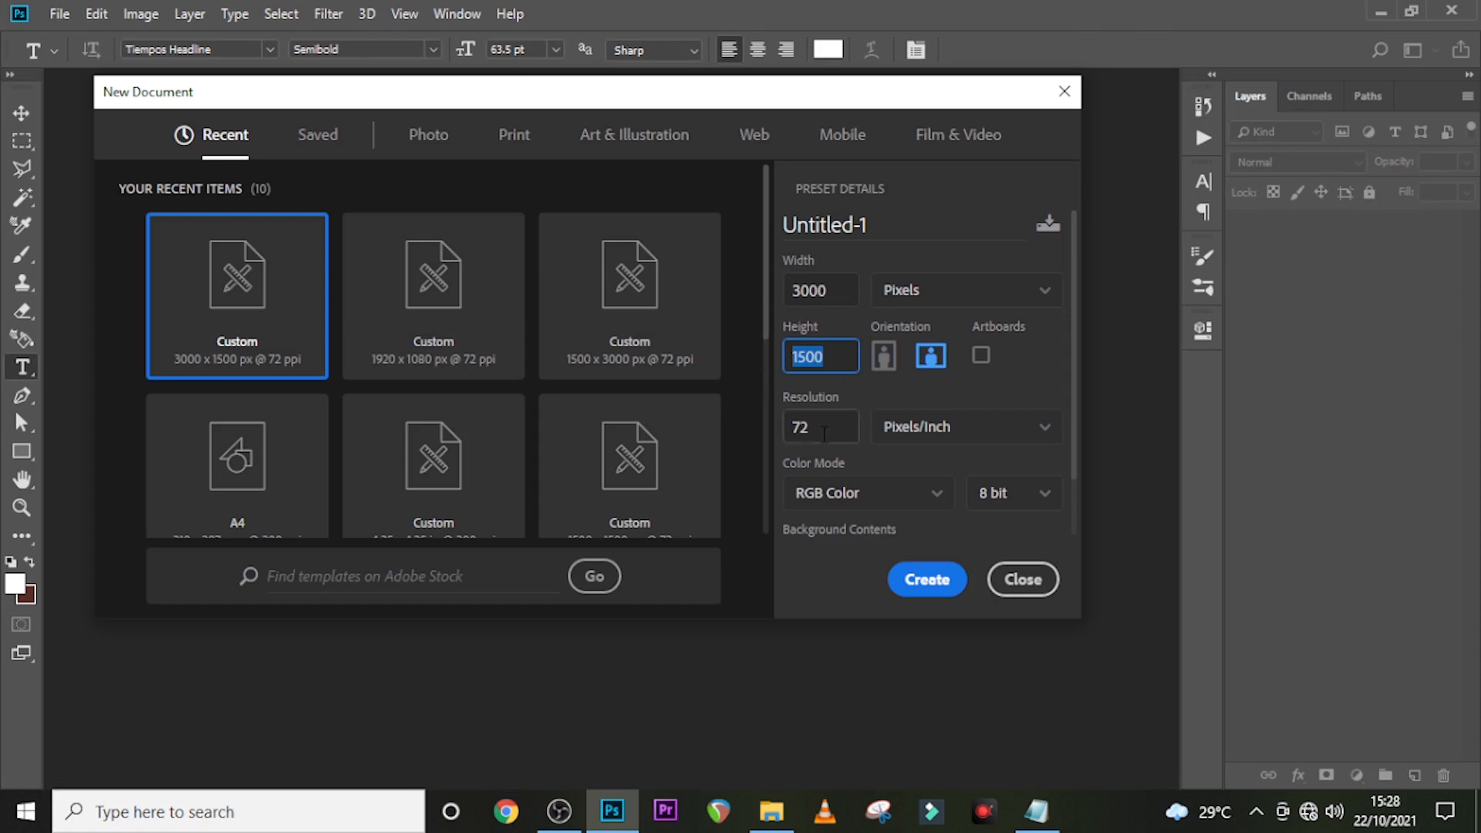
key(Tab)
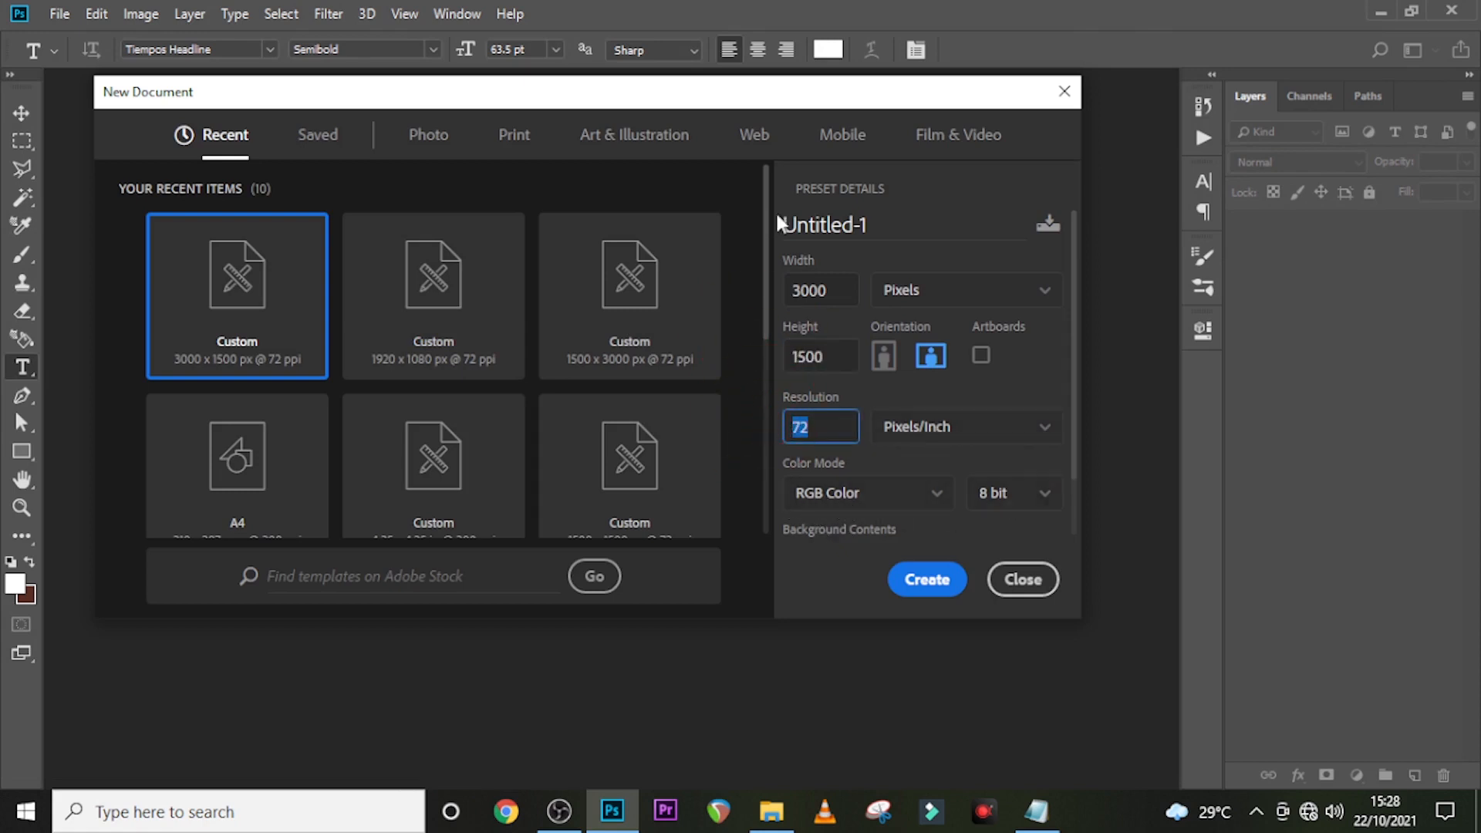
drag(879, 211, 770, 220)
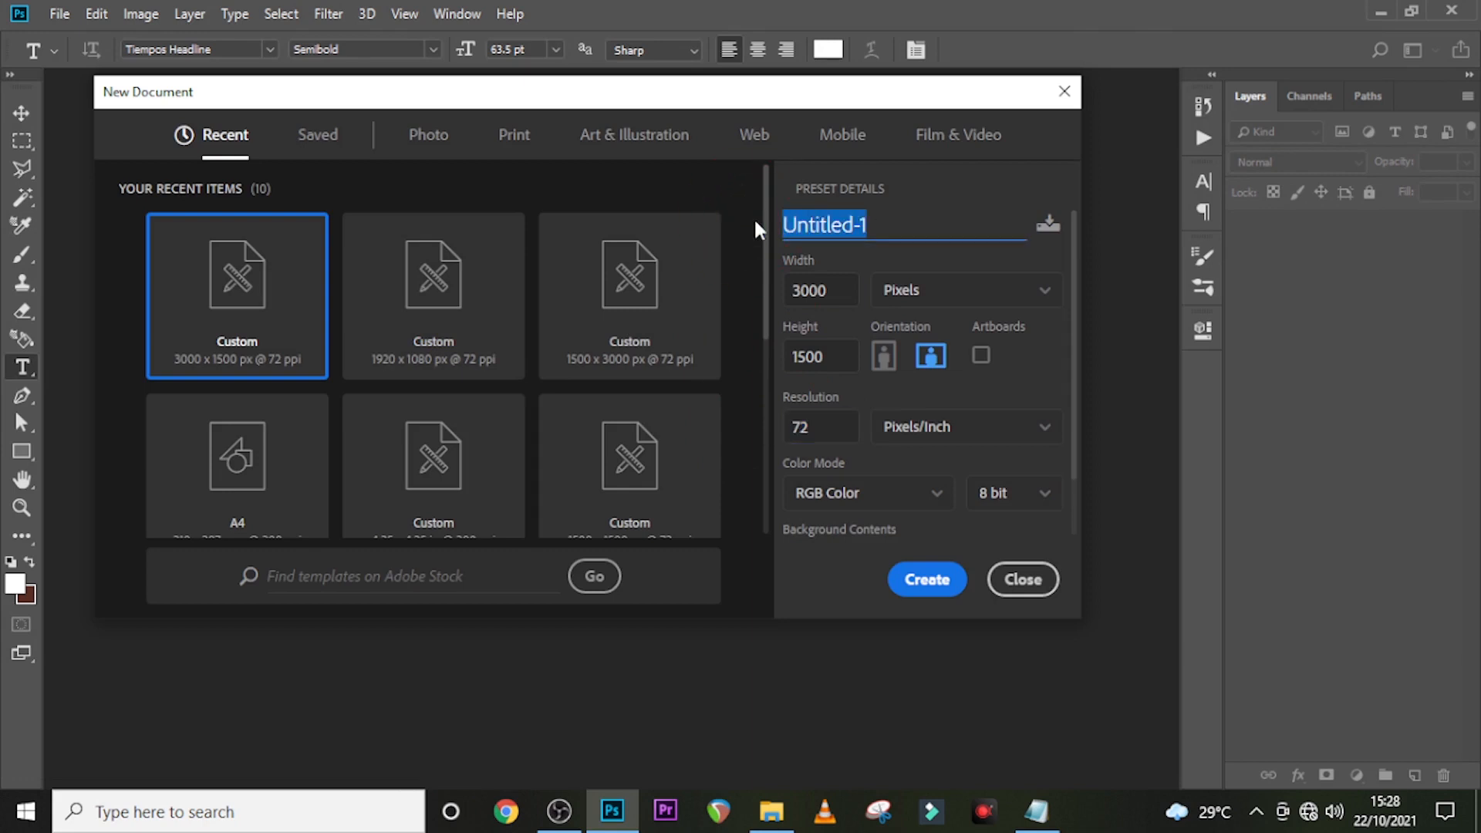
text(CH)
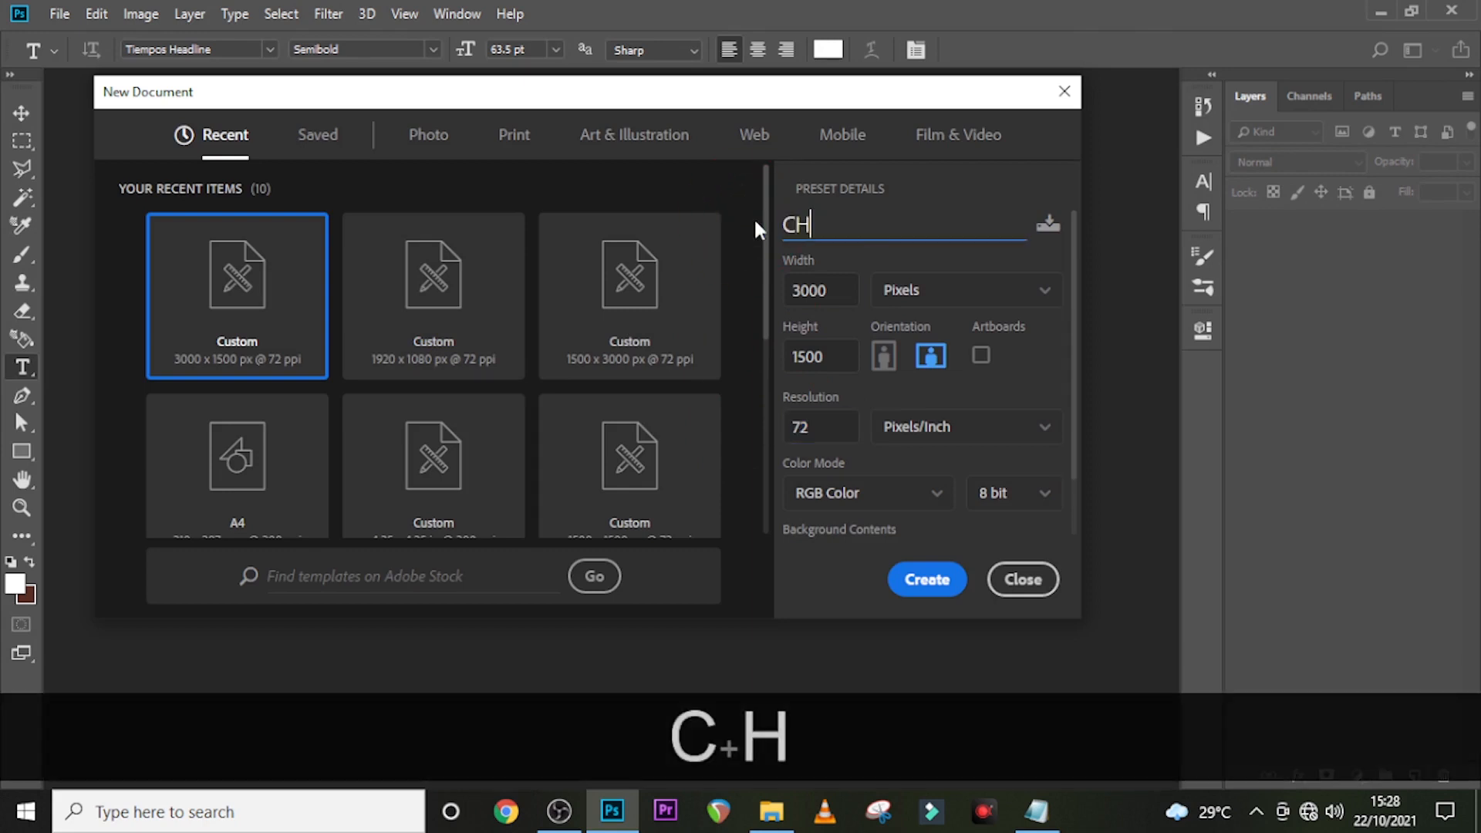
text(URCH BANNER)
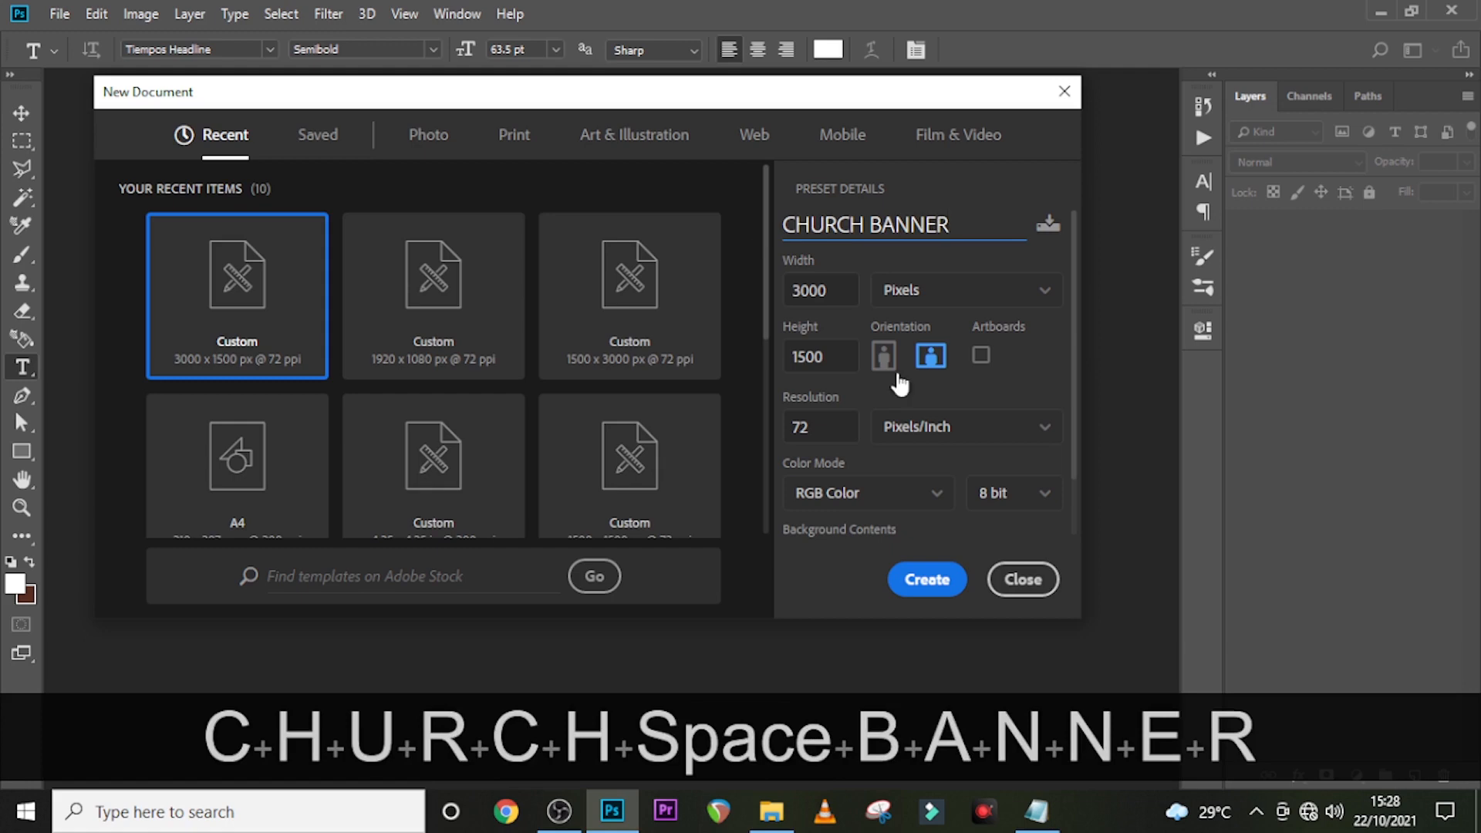
click(930, 588)
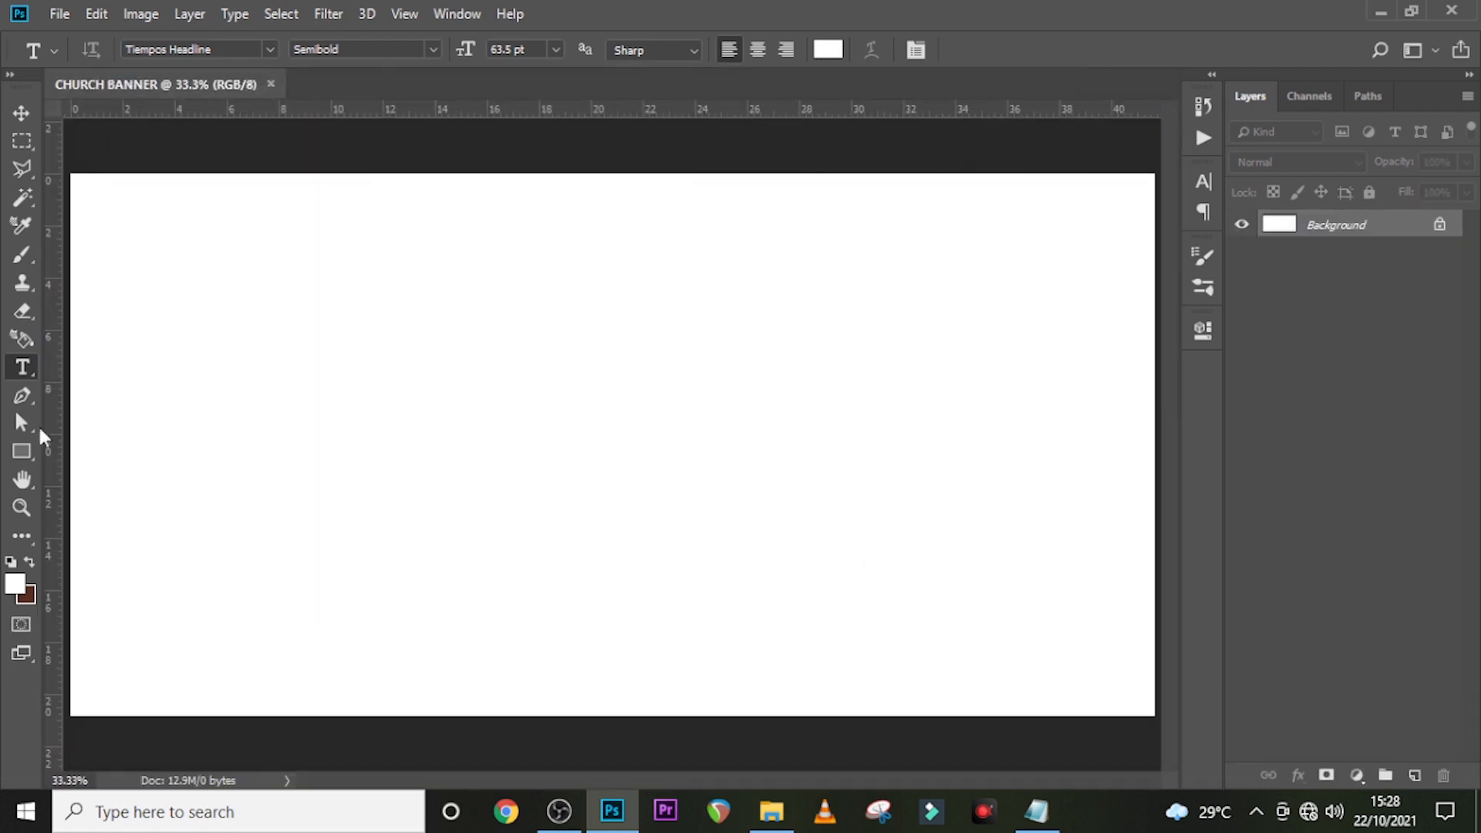
Place guides along the canvas edges and through its vertical and horizontal centres
drag(54, 452, 612, 409)
drag(587, 110, 587, 174)
key(v)
drag(564, 109, 563, 445)
drag(576, 109, 576, 715)
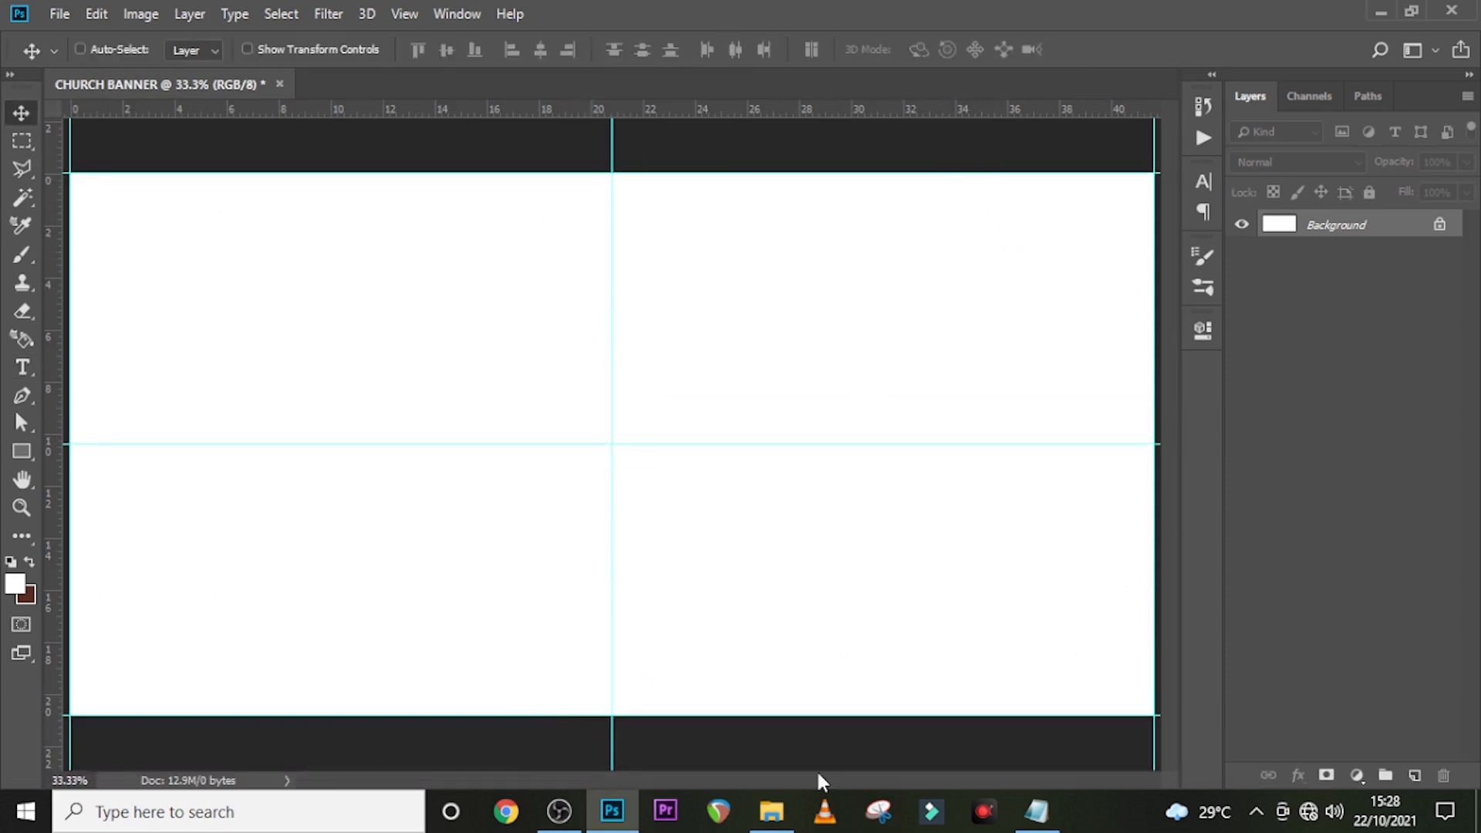
Place the white geometric hexagon image at full canvas height against the left edge, and duplicate it to cover the right side
click(771, 812)
drag(661, 265, 638, 463)
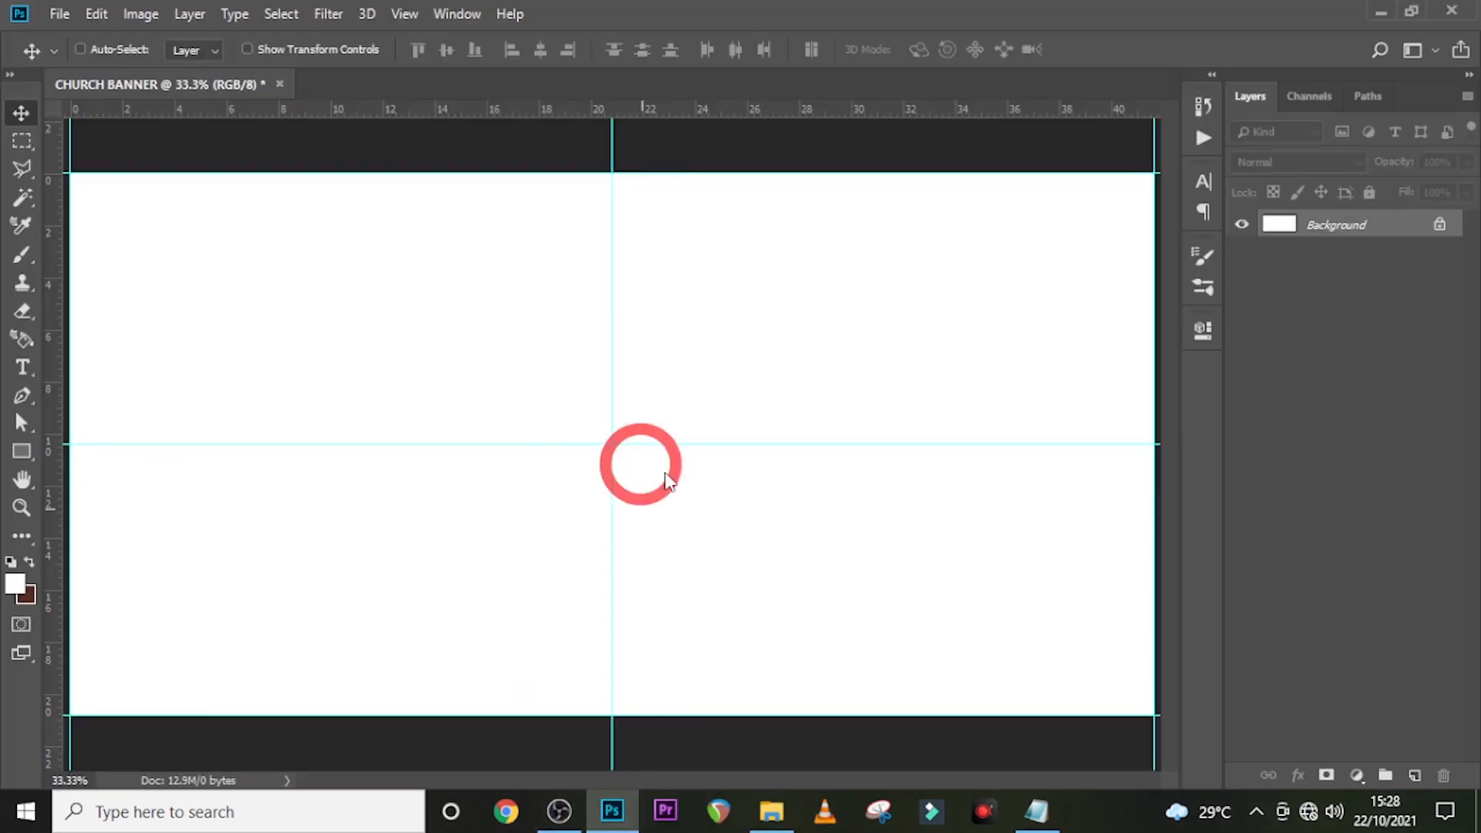
drag(704, 519, 856, 801)
key(shift)
drag(782, 482, 543, 474)
key(Return)
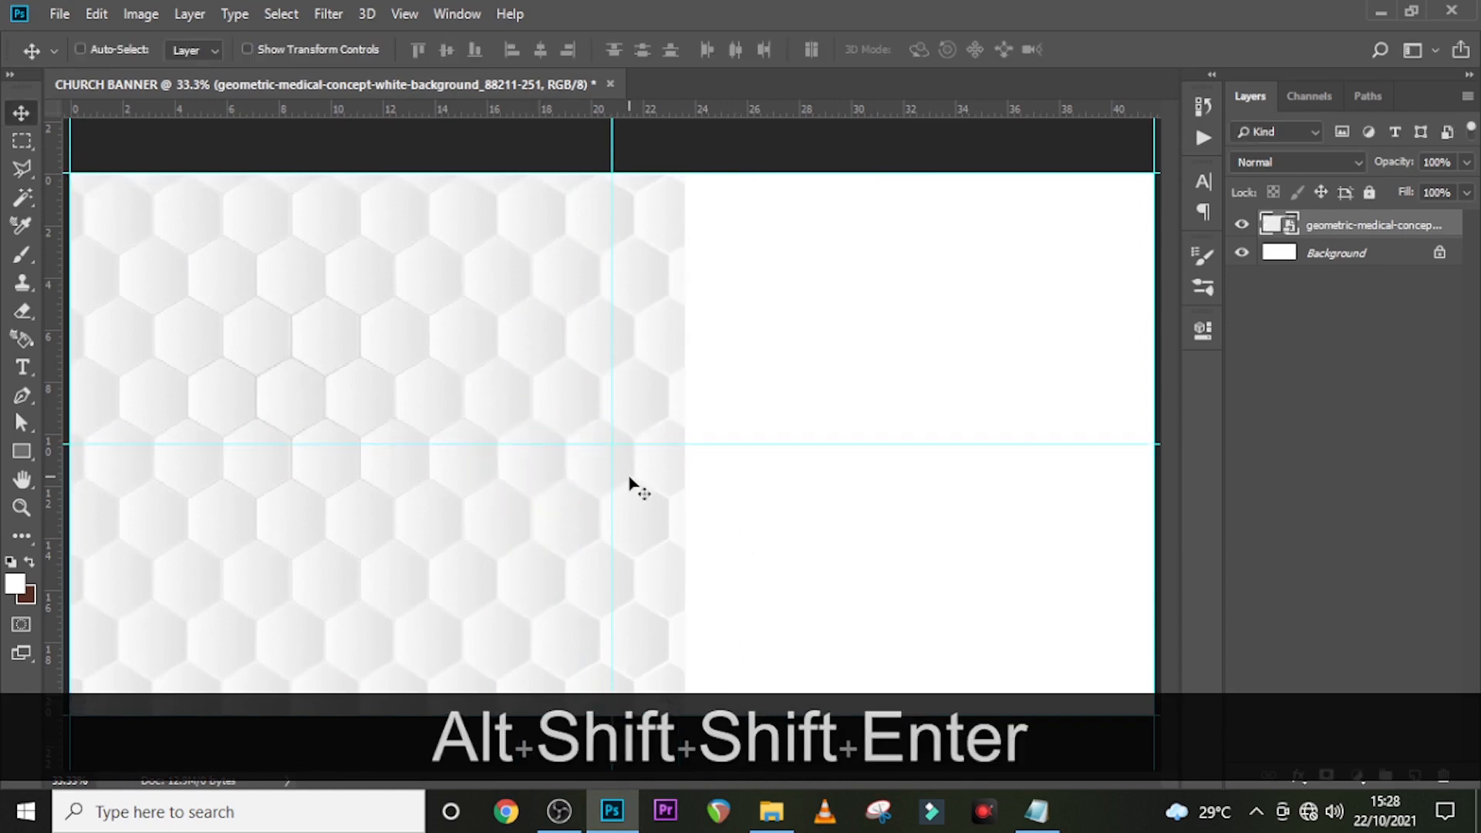
key(ctrl+j)
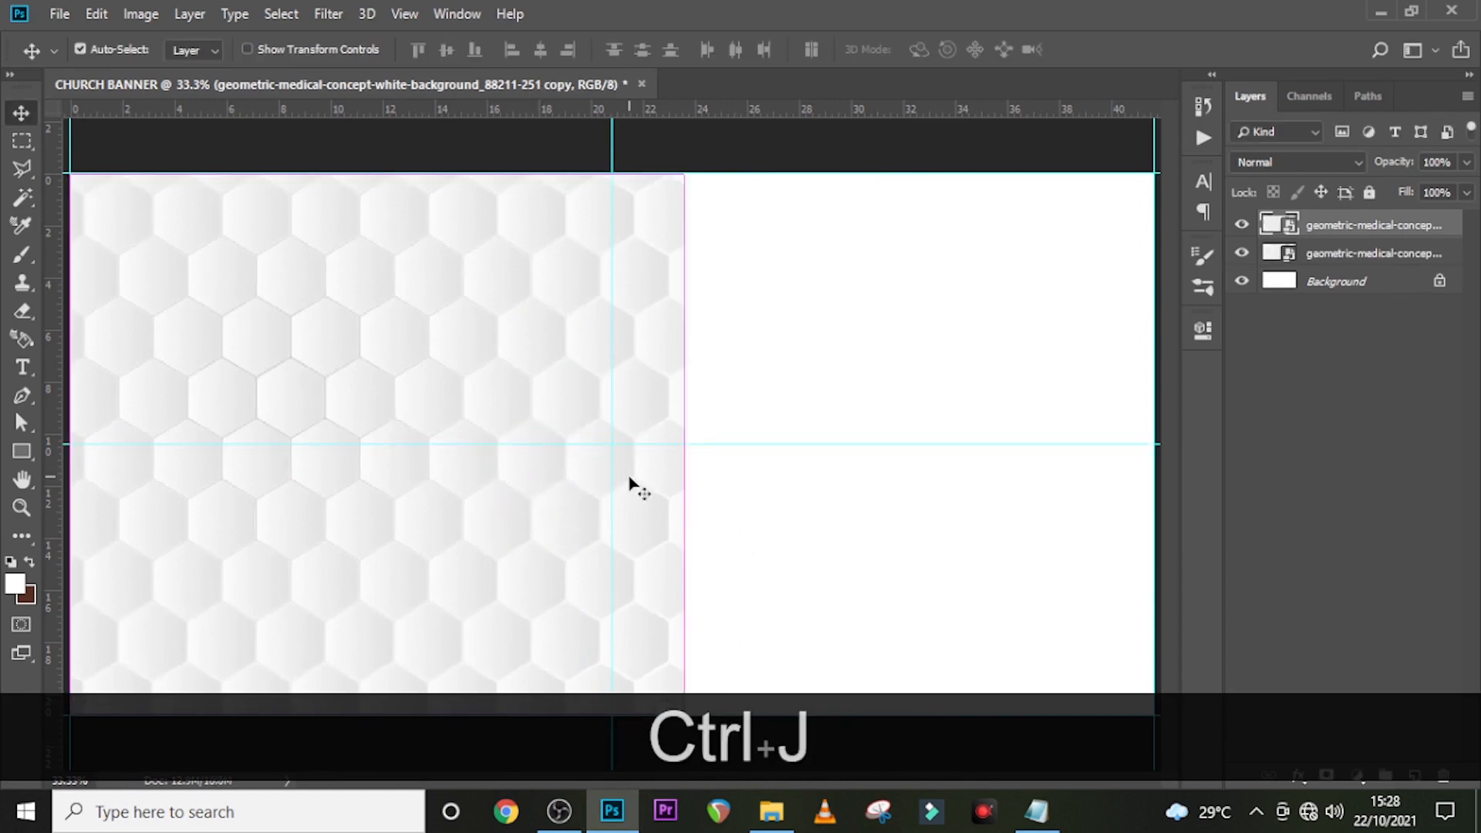
drag(357, 340, 831, 400)
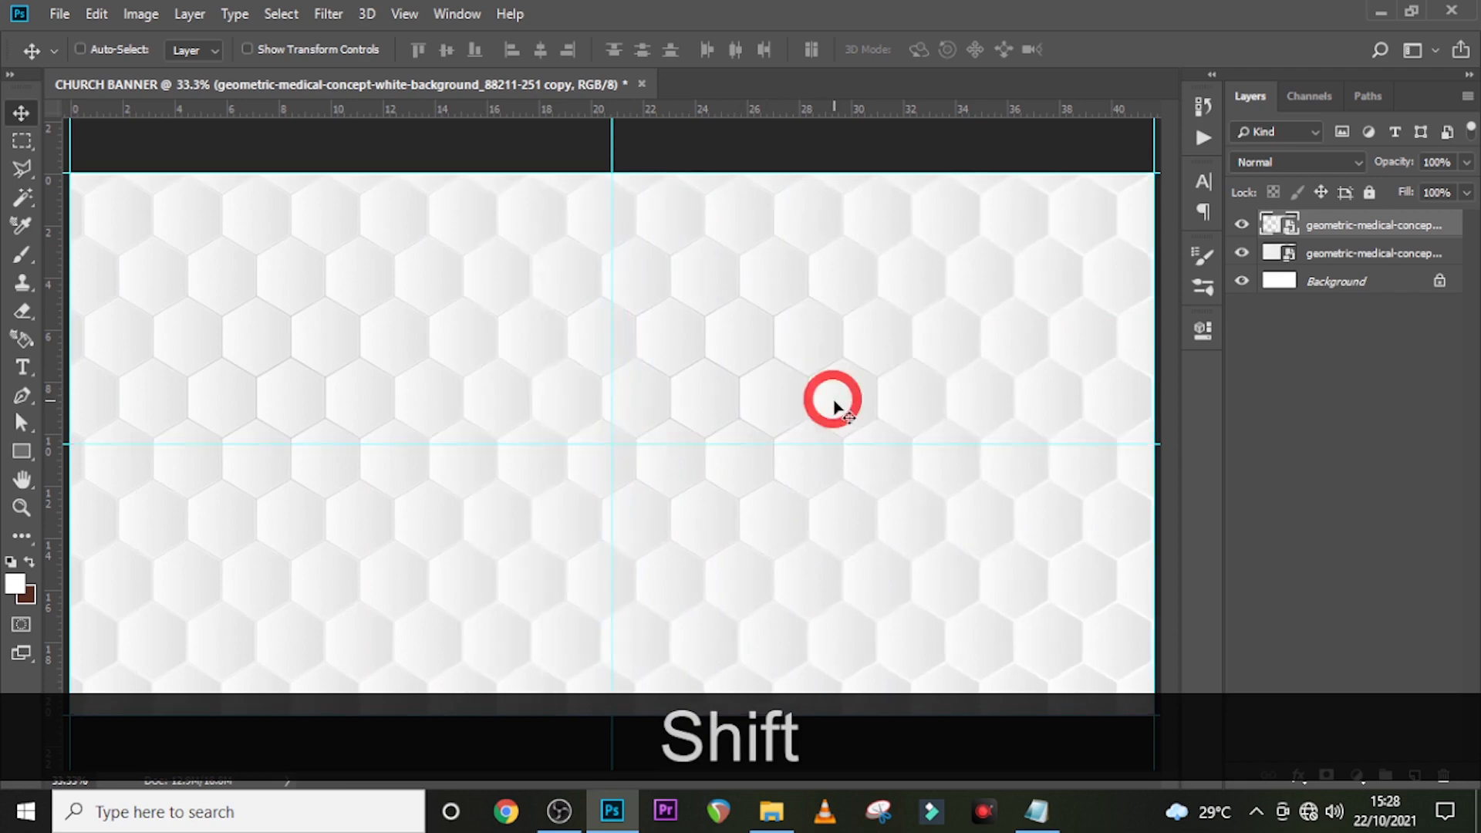
Add a new layer above the hexagon images and set up a Soft Round brush with 100% flow
click(1414, 775)
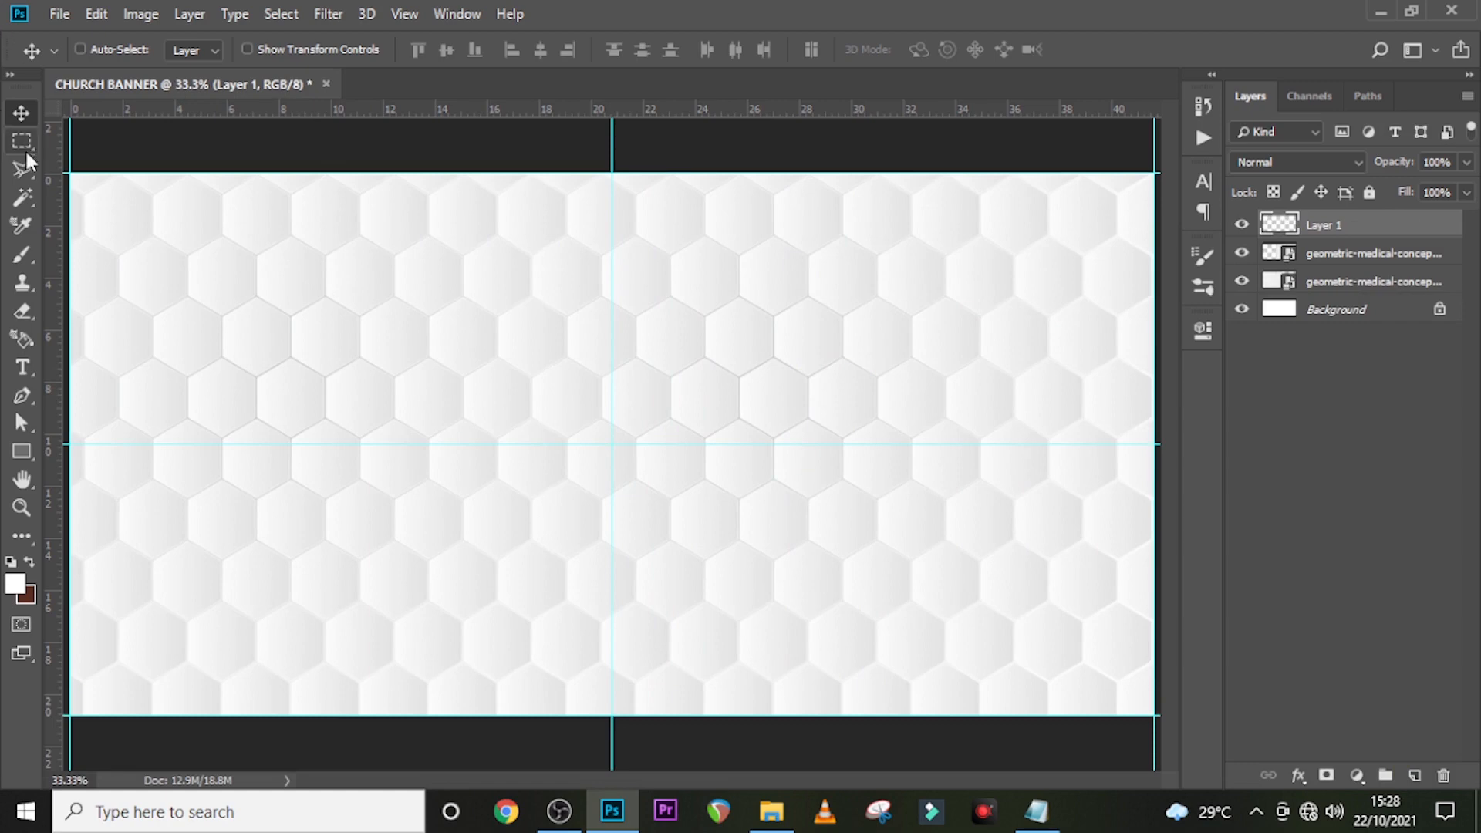
key(b)
click(114, 49)
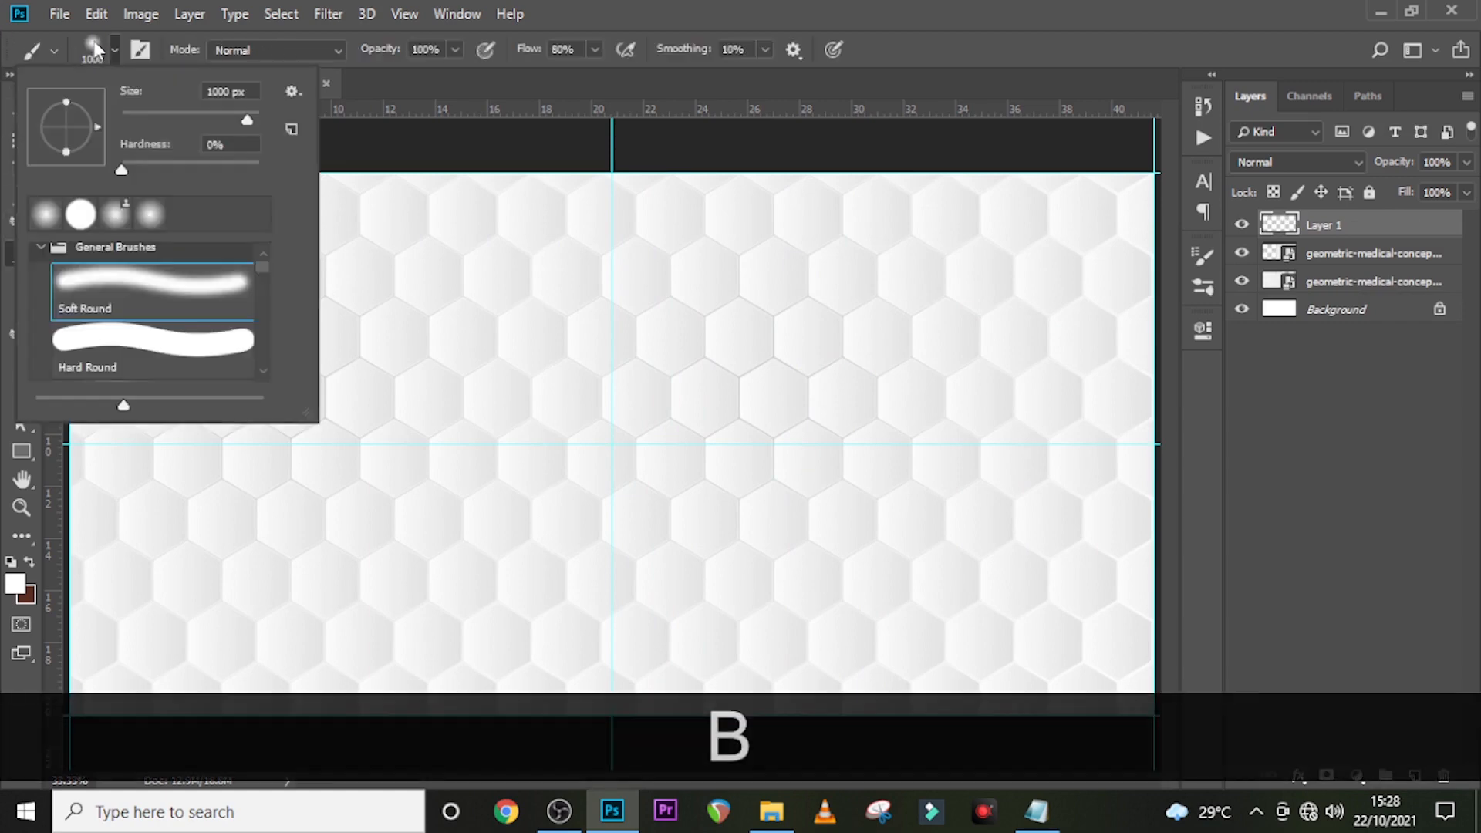
click(139, 266)
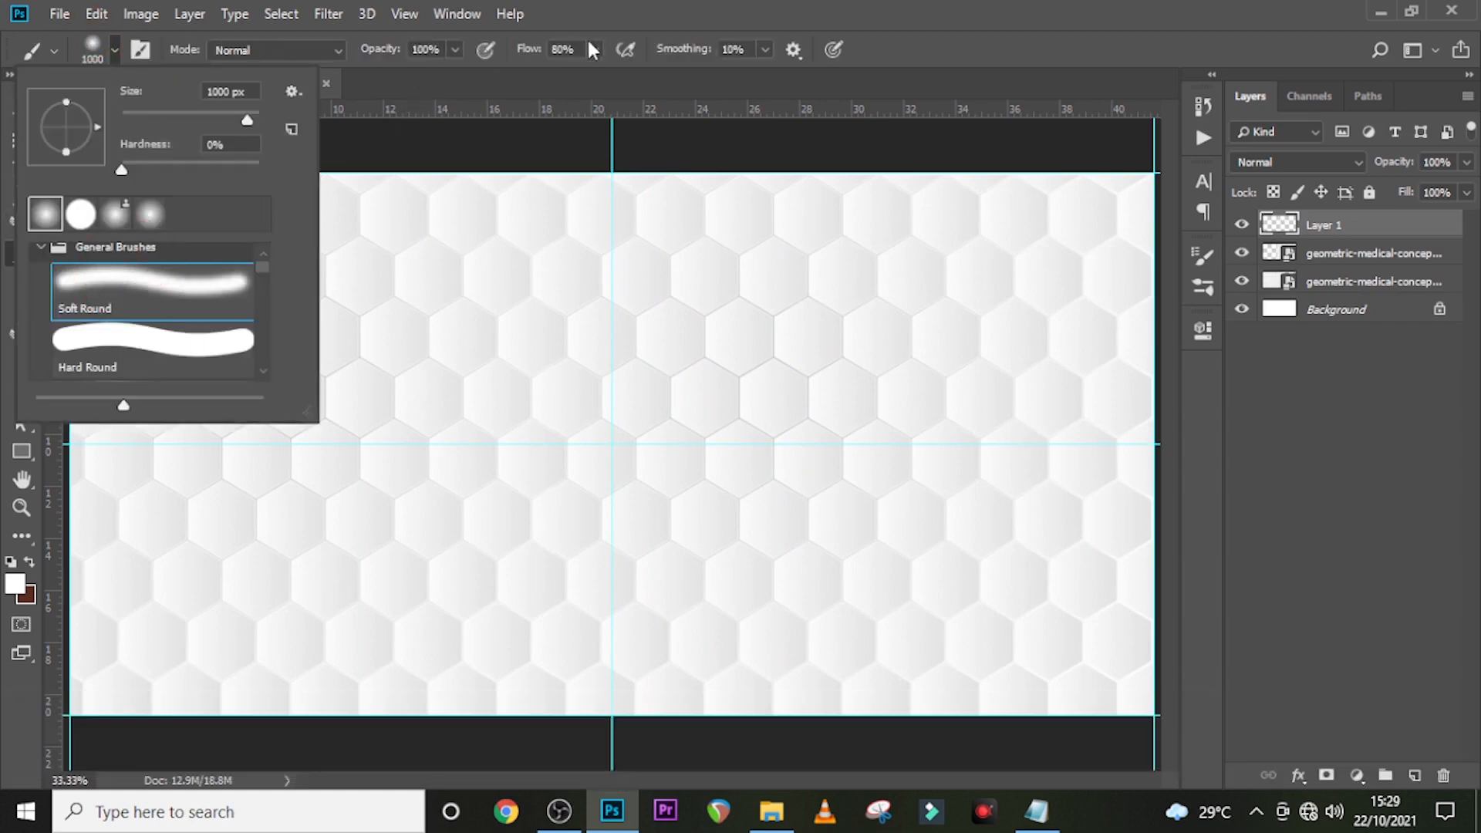
click(569, 50)
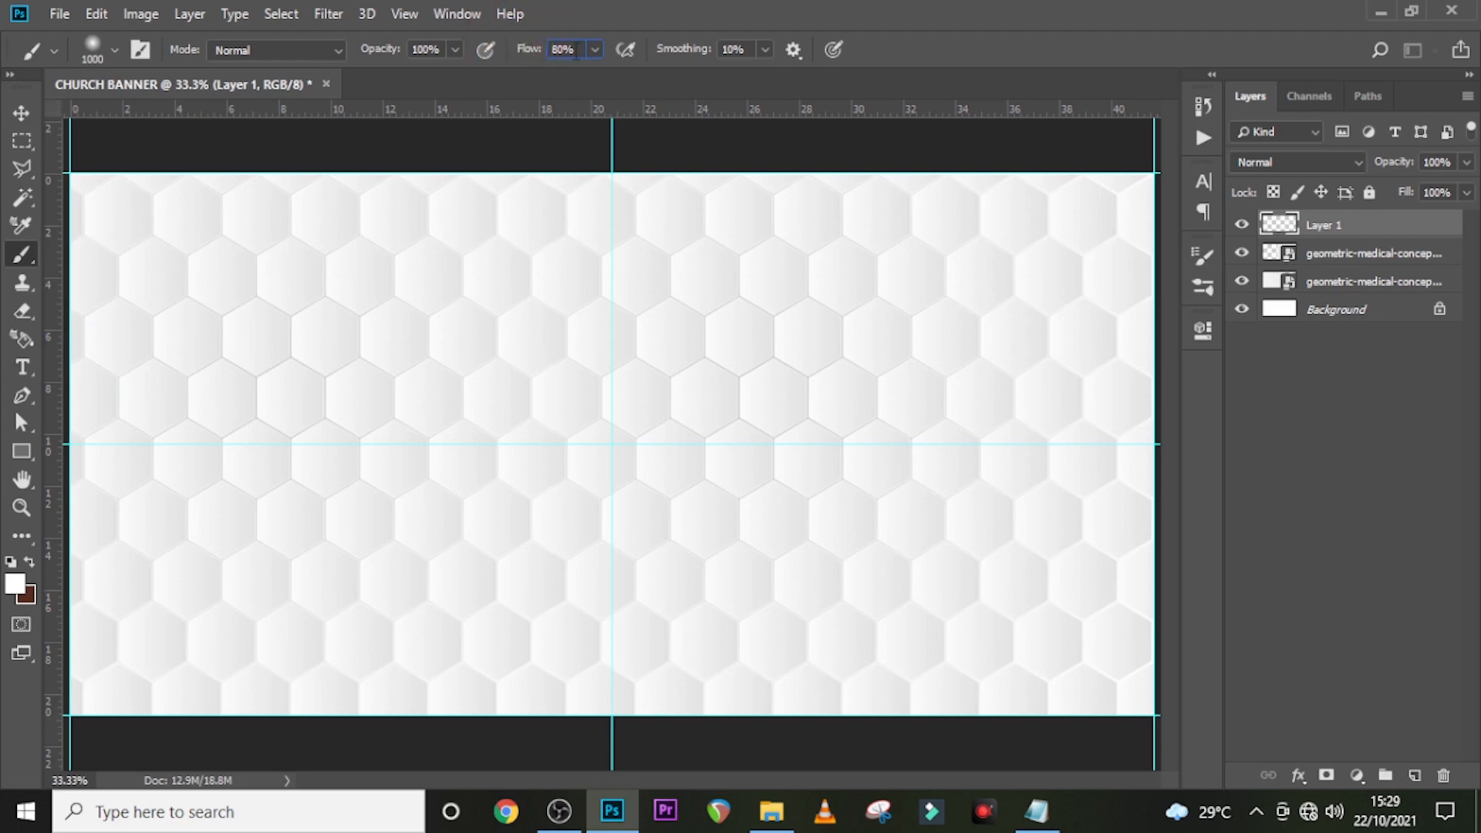
text(100)
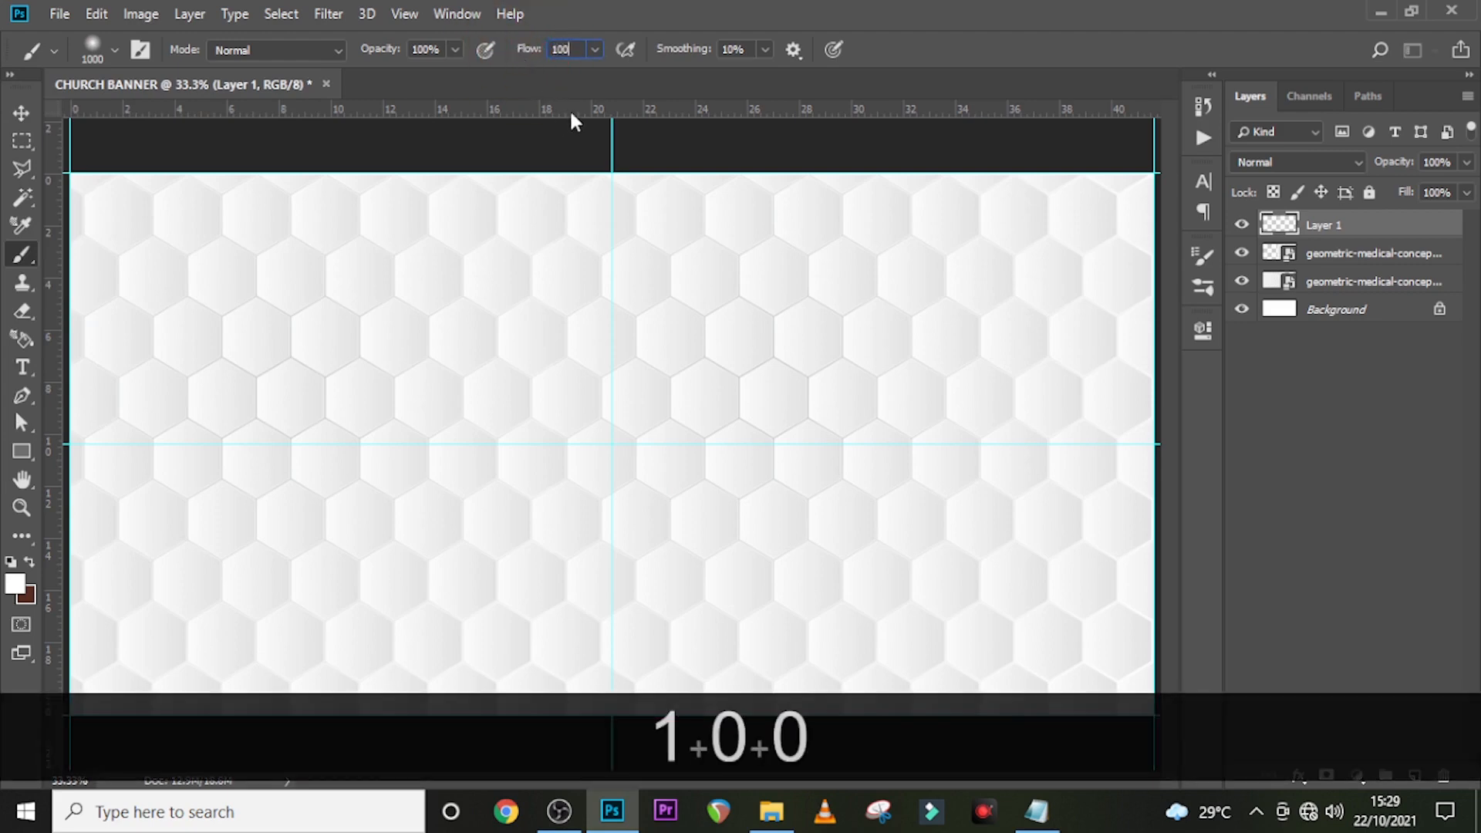
key(Return)
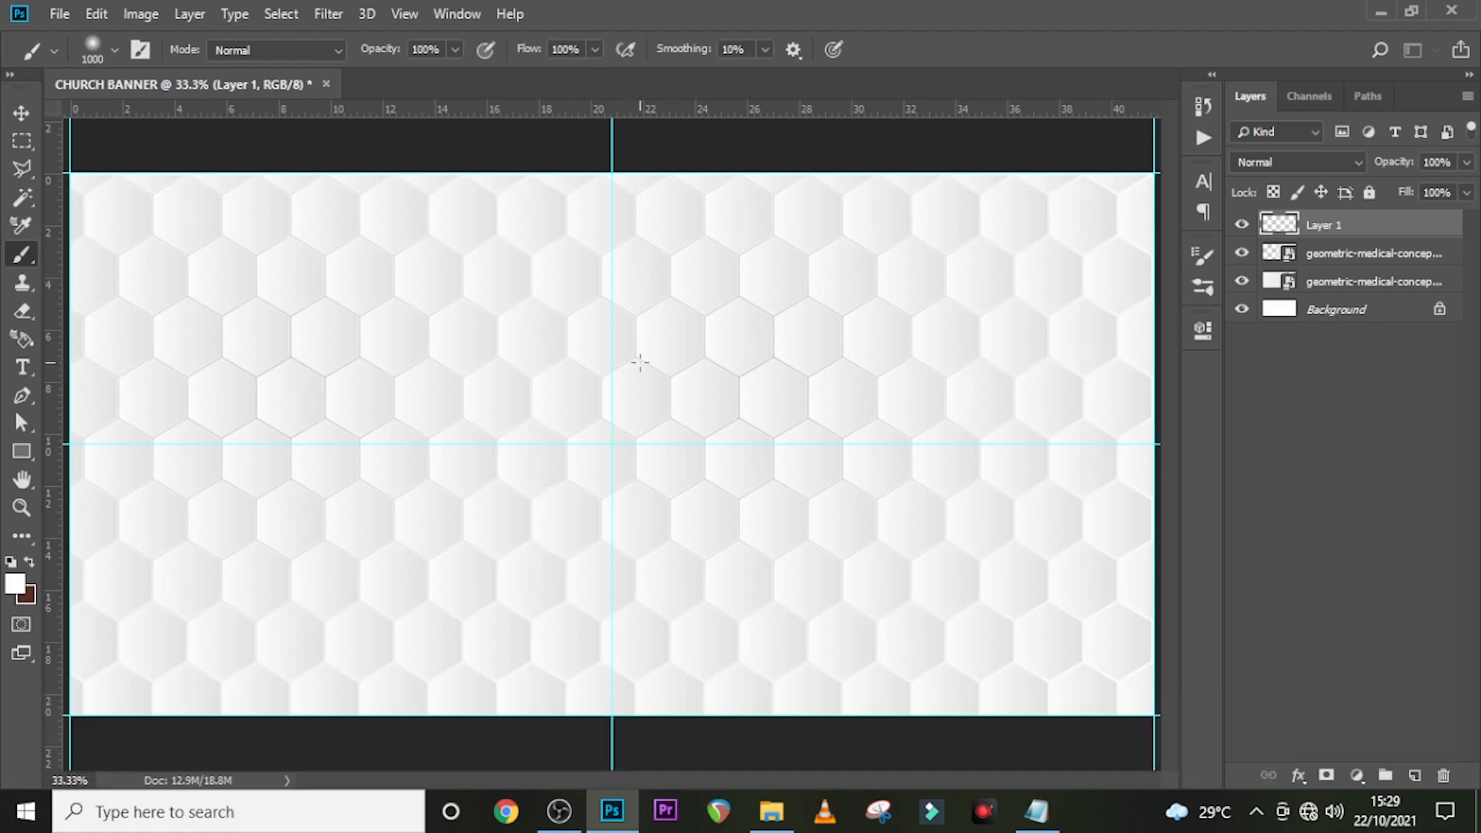
Enlarge the brush to 1600 px and paint a soft white glow down the middle of the canvas on the new layer
key(Caps_Lock)
key(bracketright)
key(bracketright)
key(bracketright)
key(bracketright)
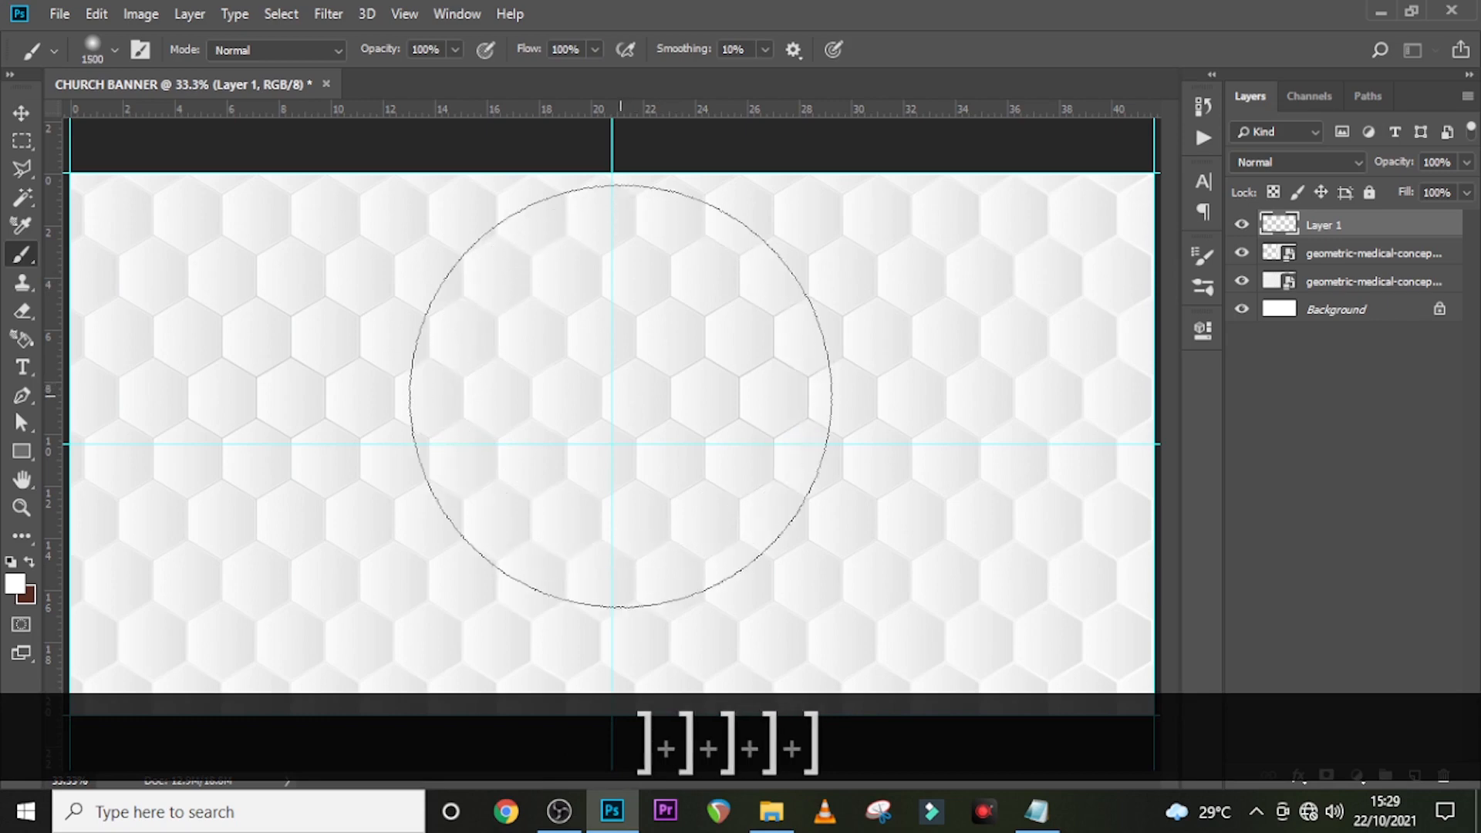
key(bracketright)
mouse_move(529, 512)
mouse_down()
mouse_move(529, 612)
mouse_move(631, 295)
mouse_up()
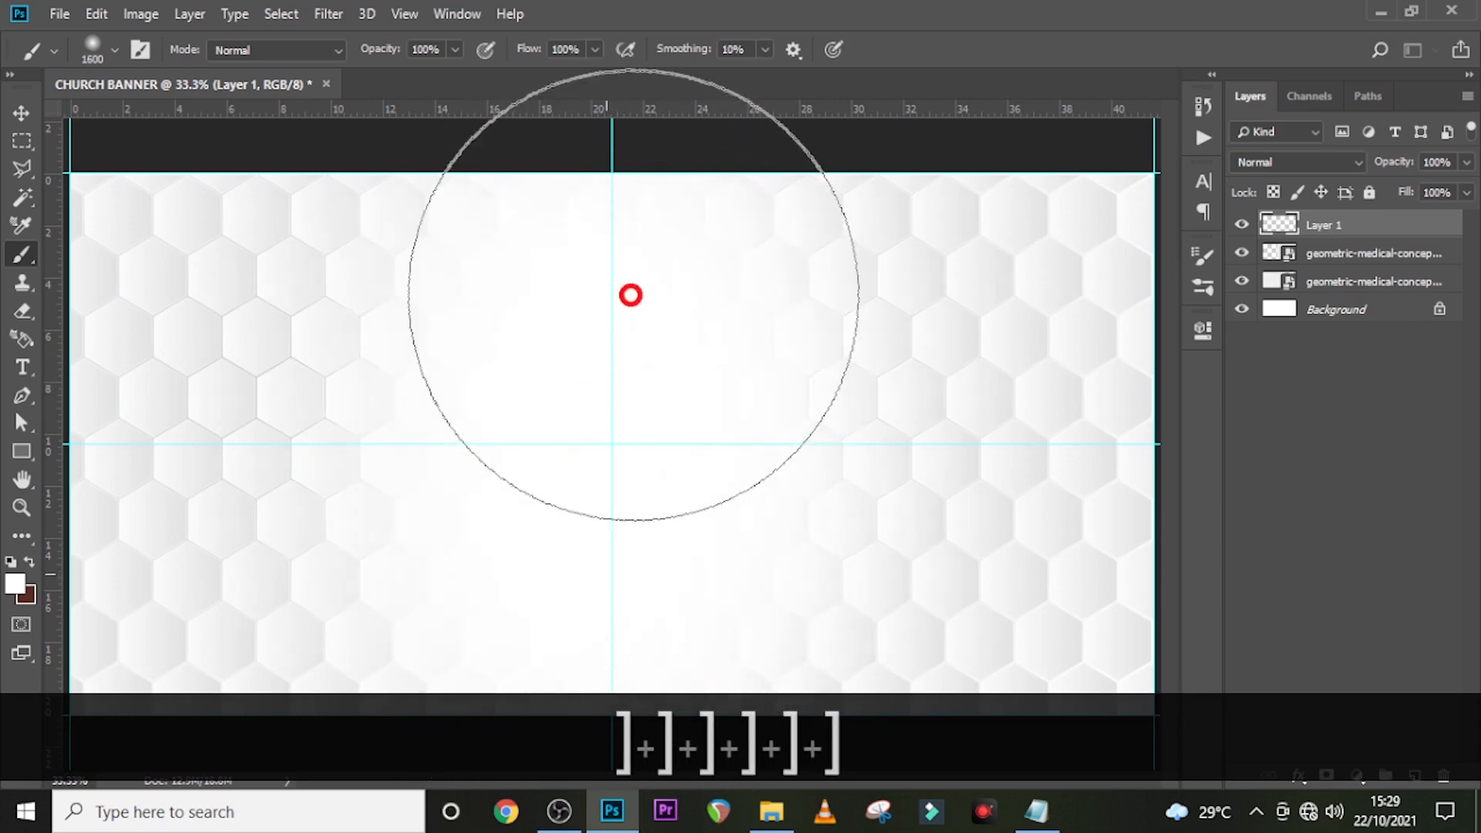
Add a layer mask to the white glow layer and set the brush to 40% flow and 1000 px
click(1326, 774)
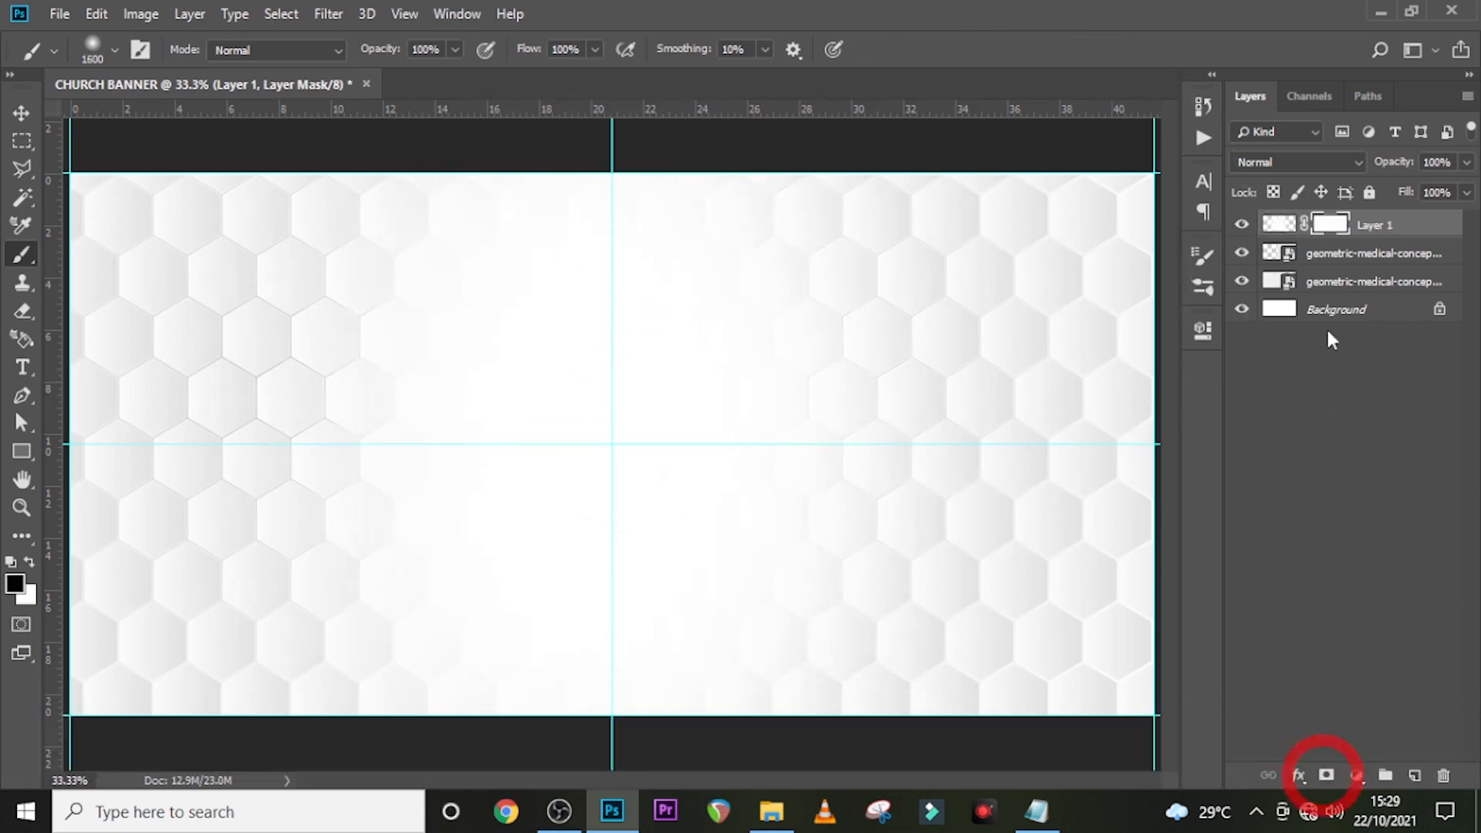
key(b)
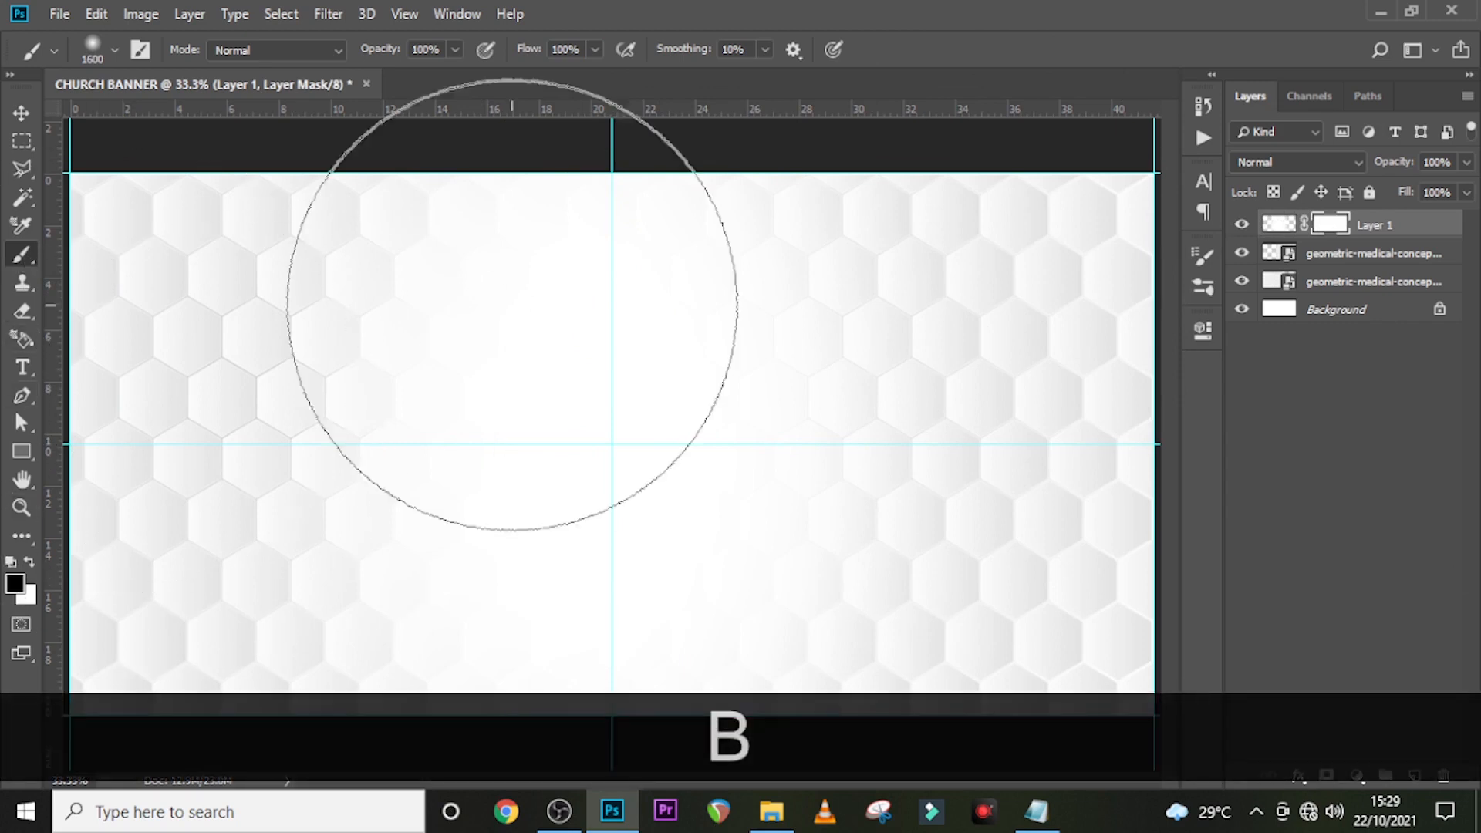
click(575, 49)
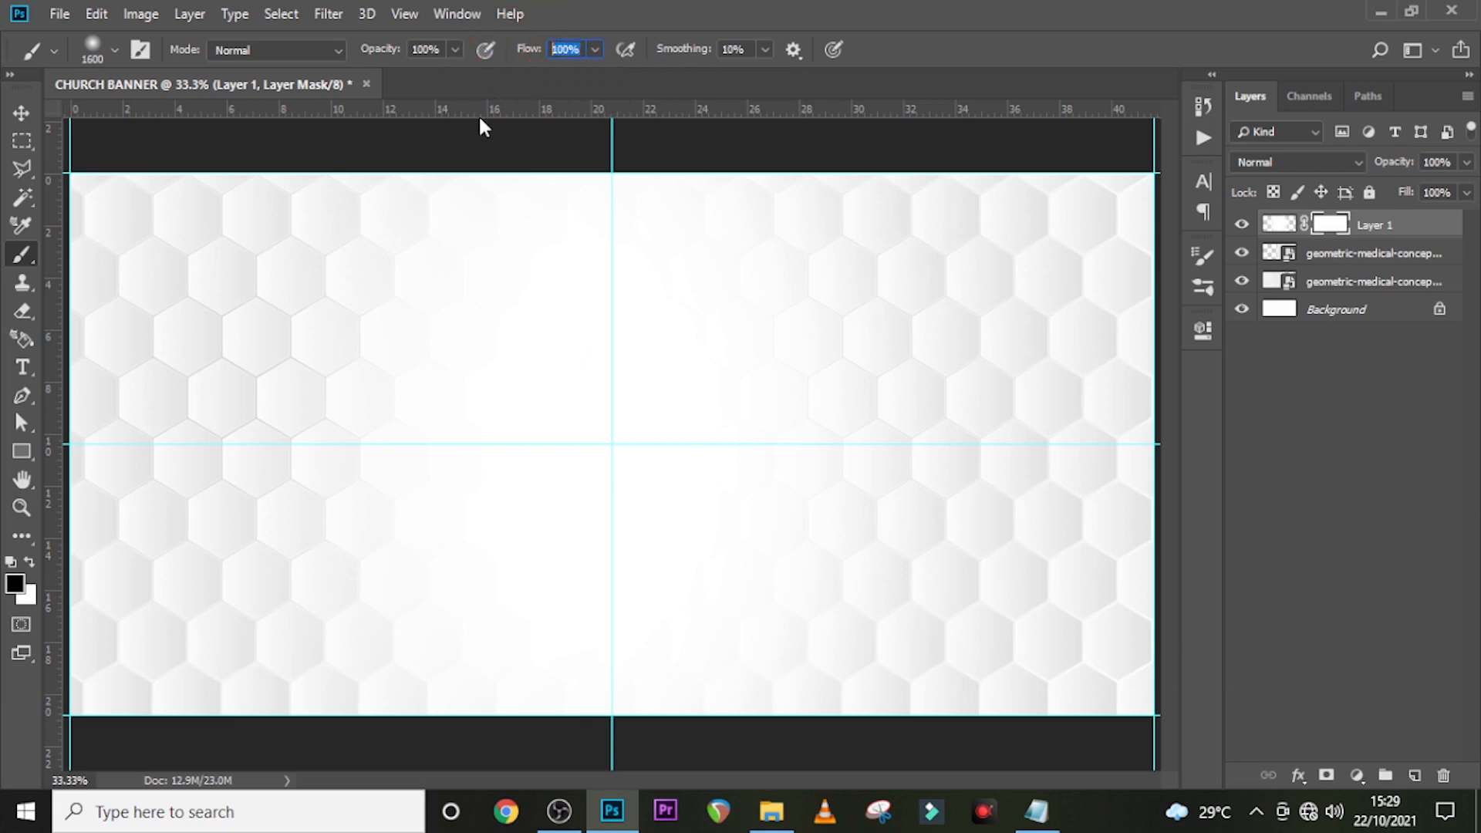
text(40)
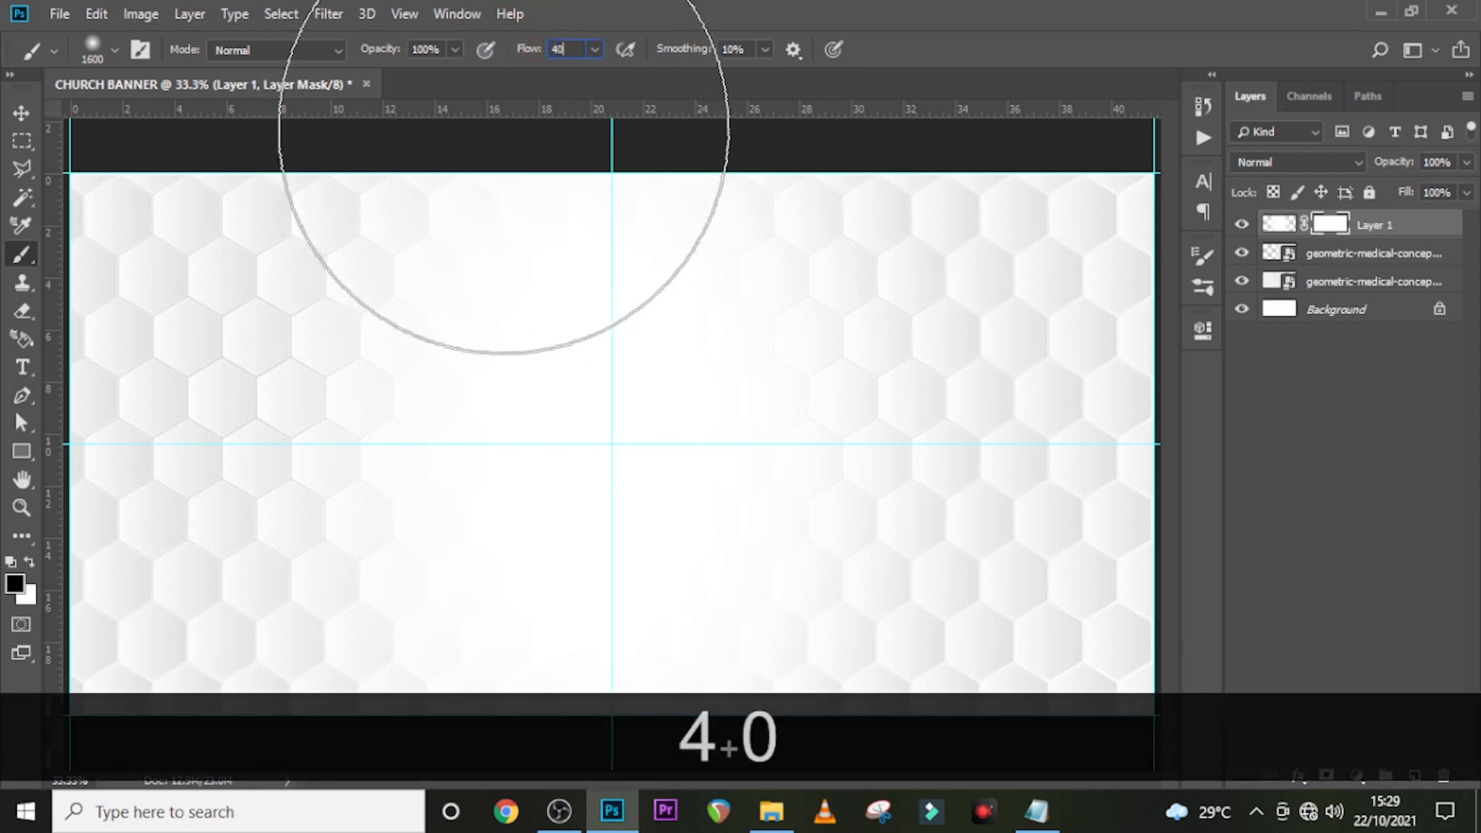
key(Return)
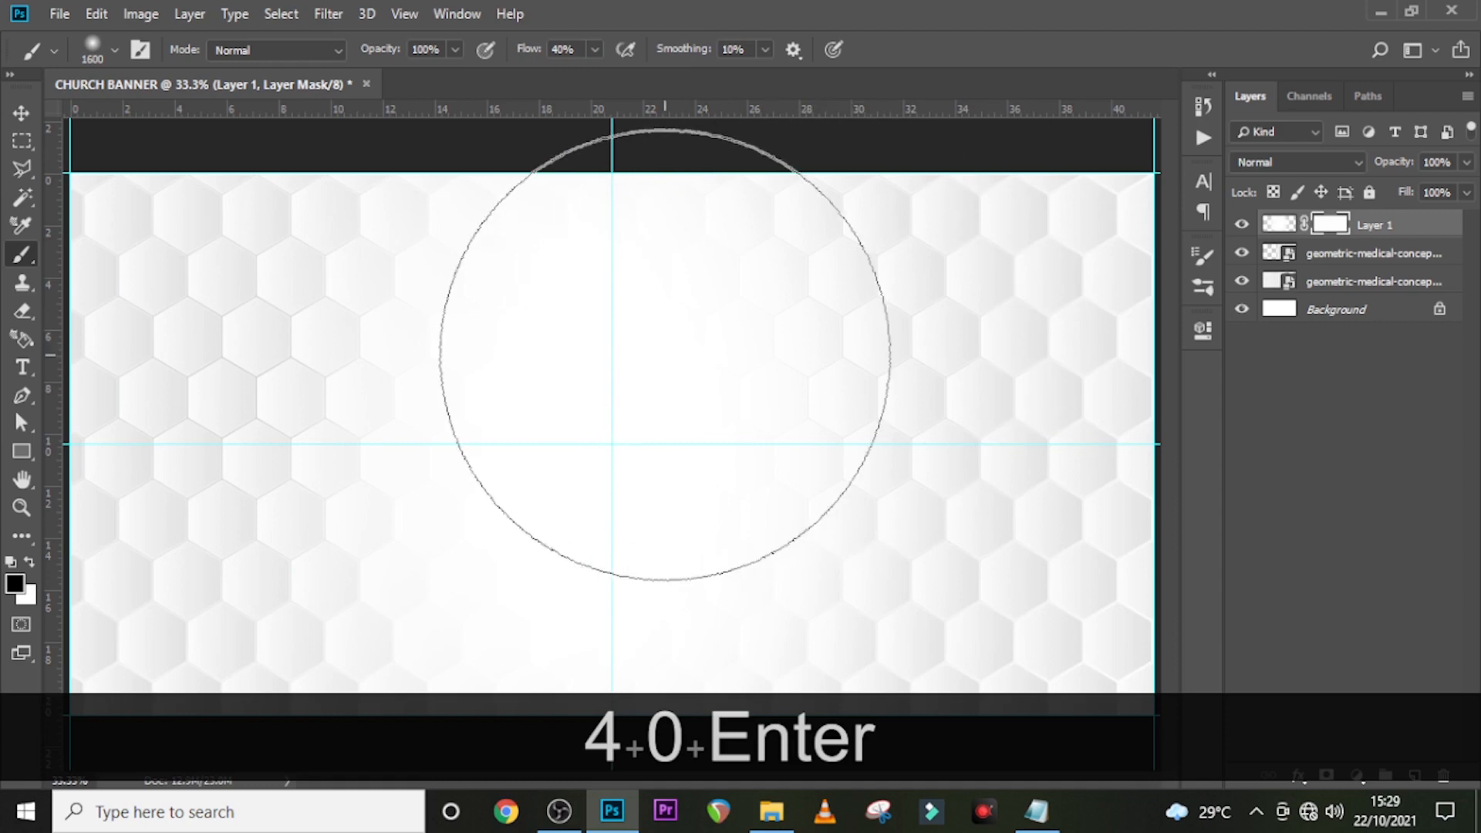
key(bracketleft)
key(bracketleft)
key(bracketleft)
key(bracketleft)
key(bracketleft)
key(bracketleft)
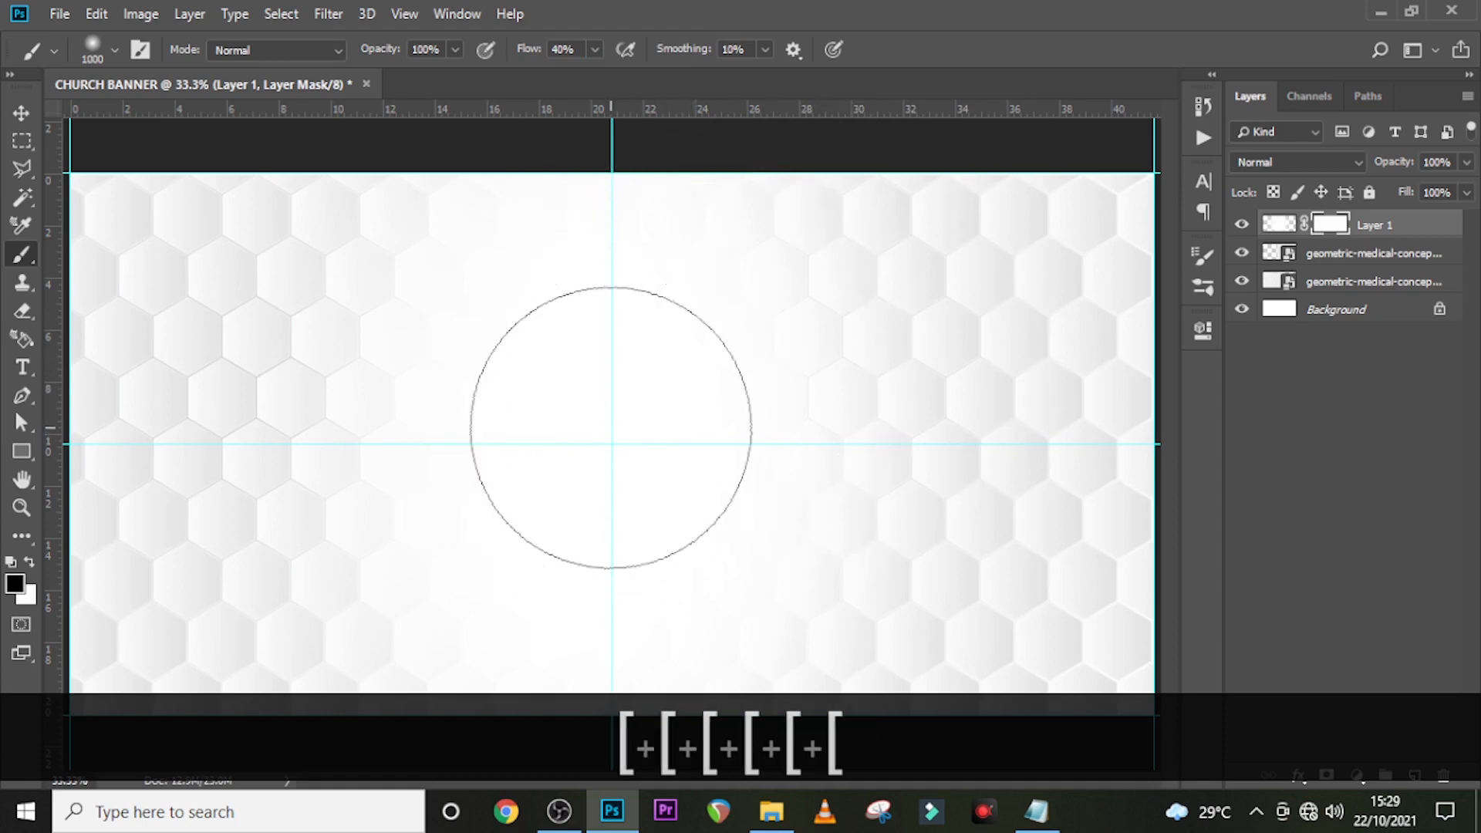
Paint black on the glow layer's mask around the canvas centre to bring back the hexagon pattern there
click(1333, 226)
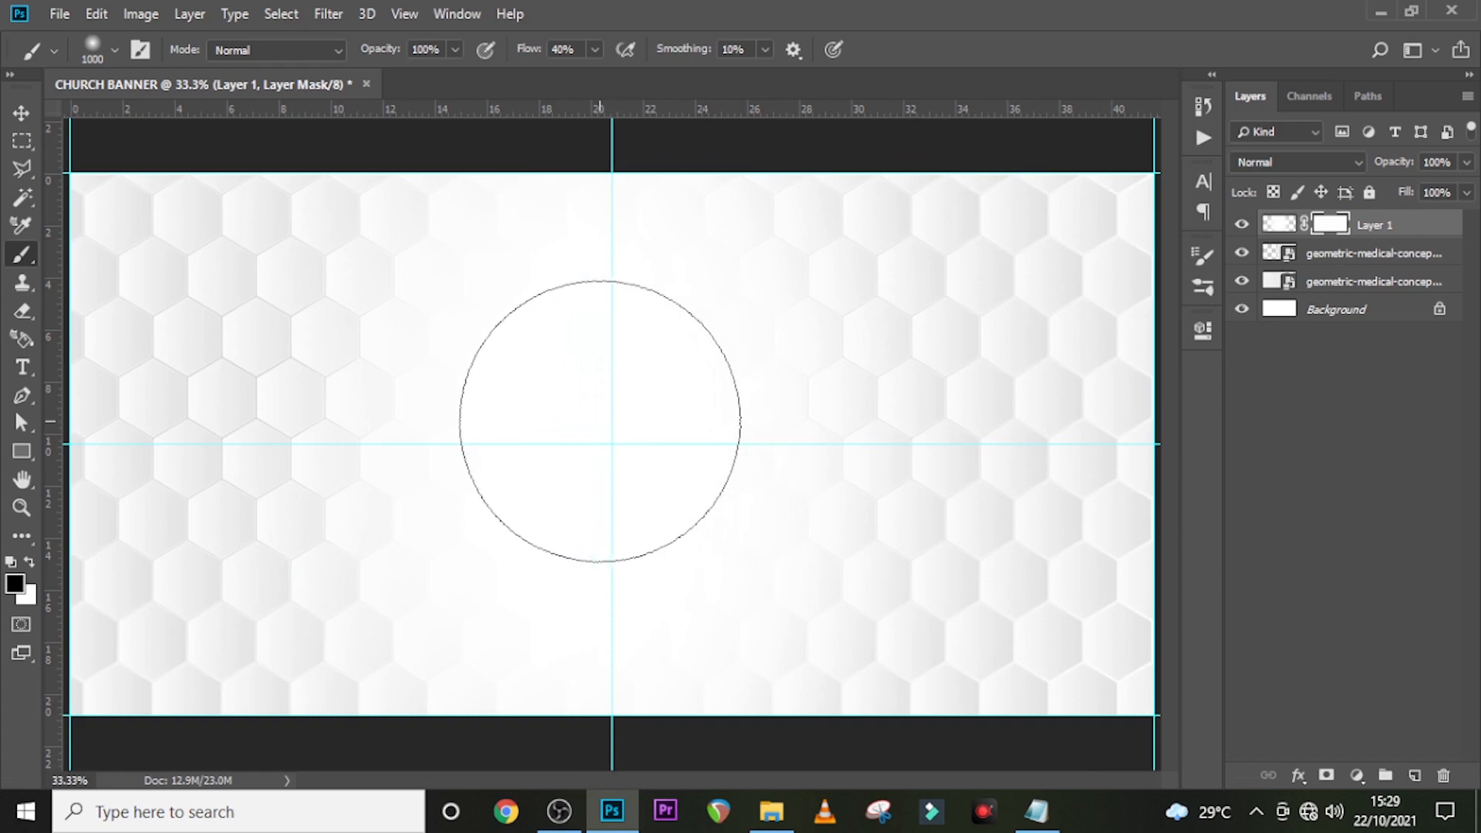
click(600, 423)
click(606, 414)
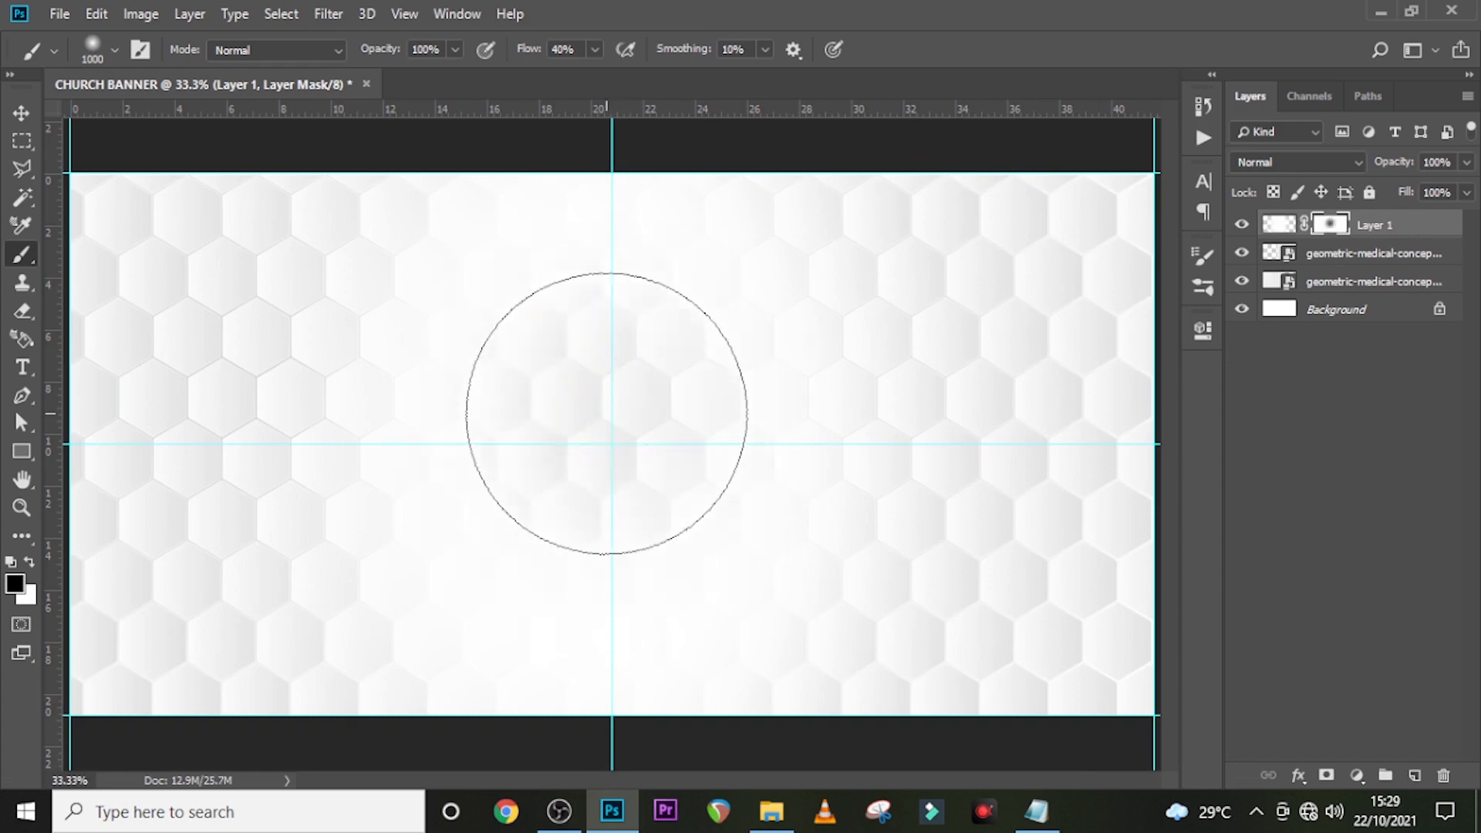
click(606, 414)
click(606, 413)
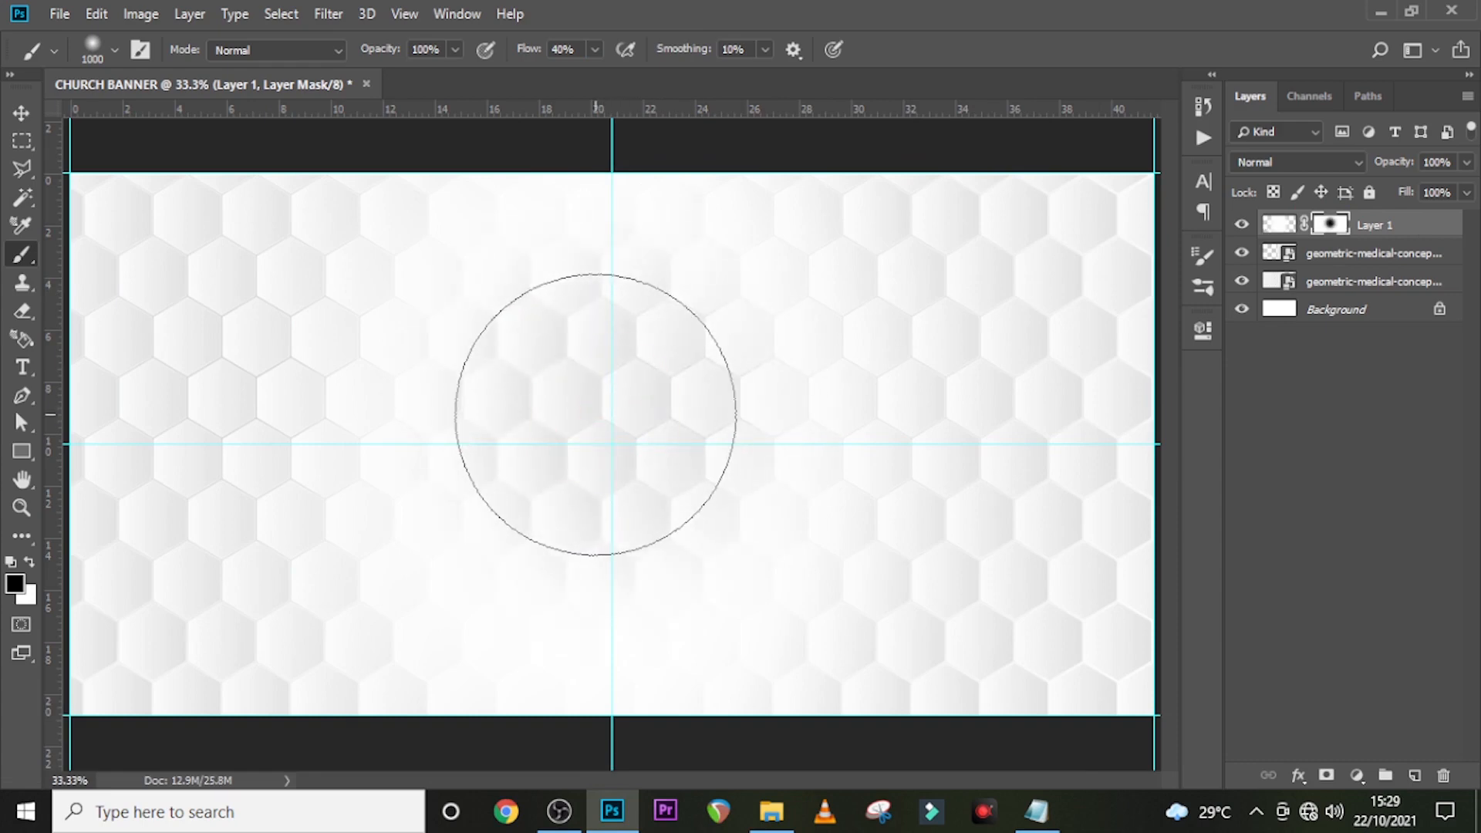
mouse_move(596, 414)
mouse_down()
mouse_move(605, 514)
mouse_move(776, 555)
mouse_move(583, 468)
mouse_up()
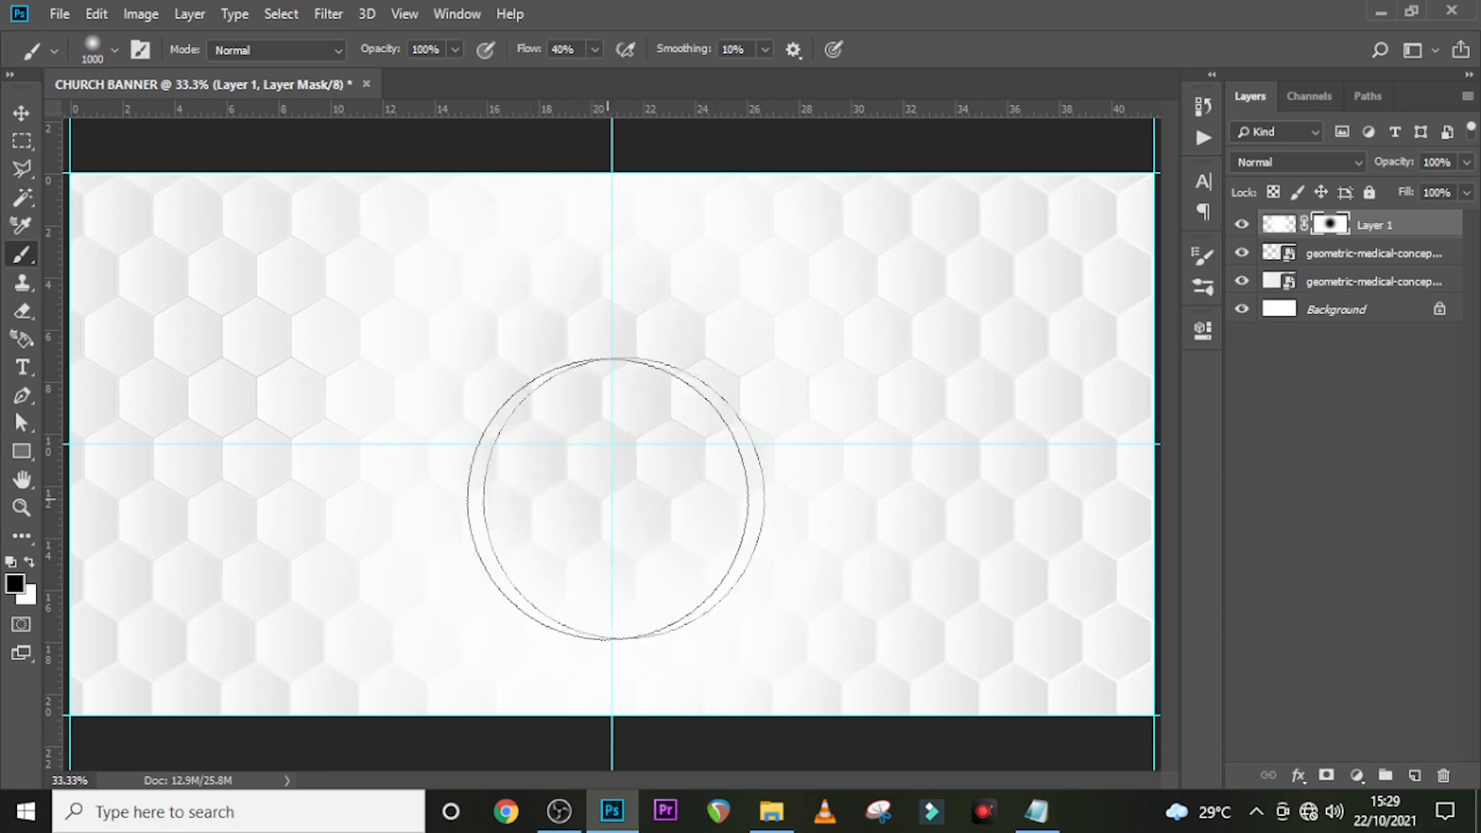
Draw a full-width white rectangle without stroke across the lower third of the banner, extending slightly below the canvas
click(1290, 227)
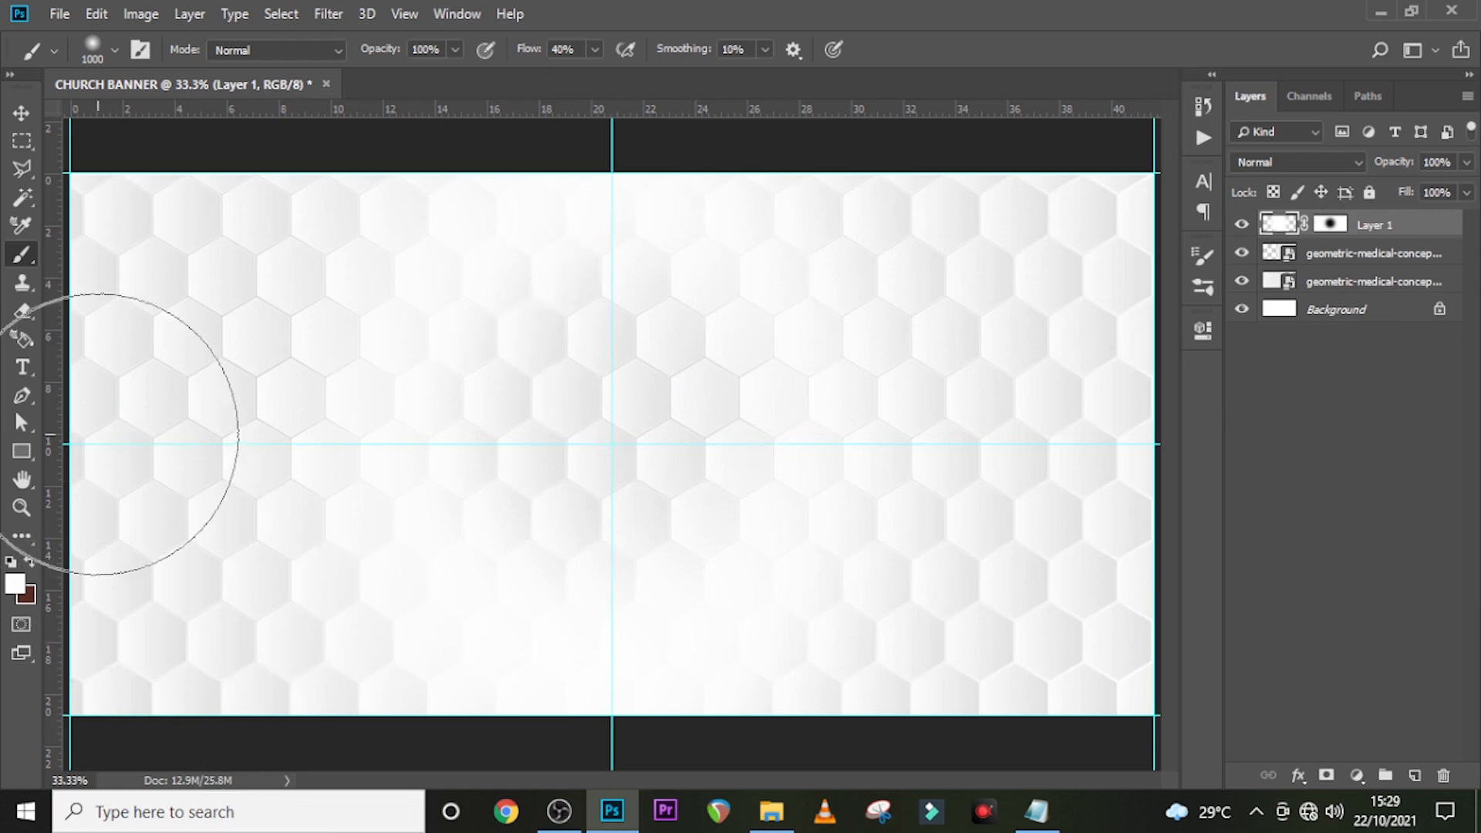
click(22, 450)
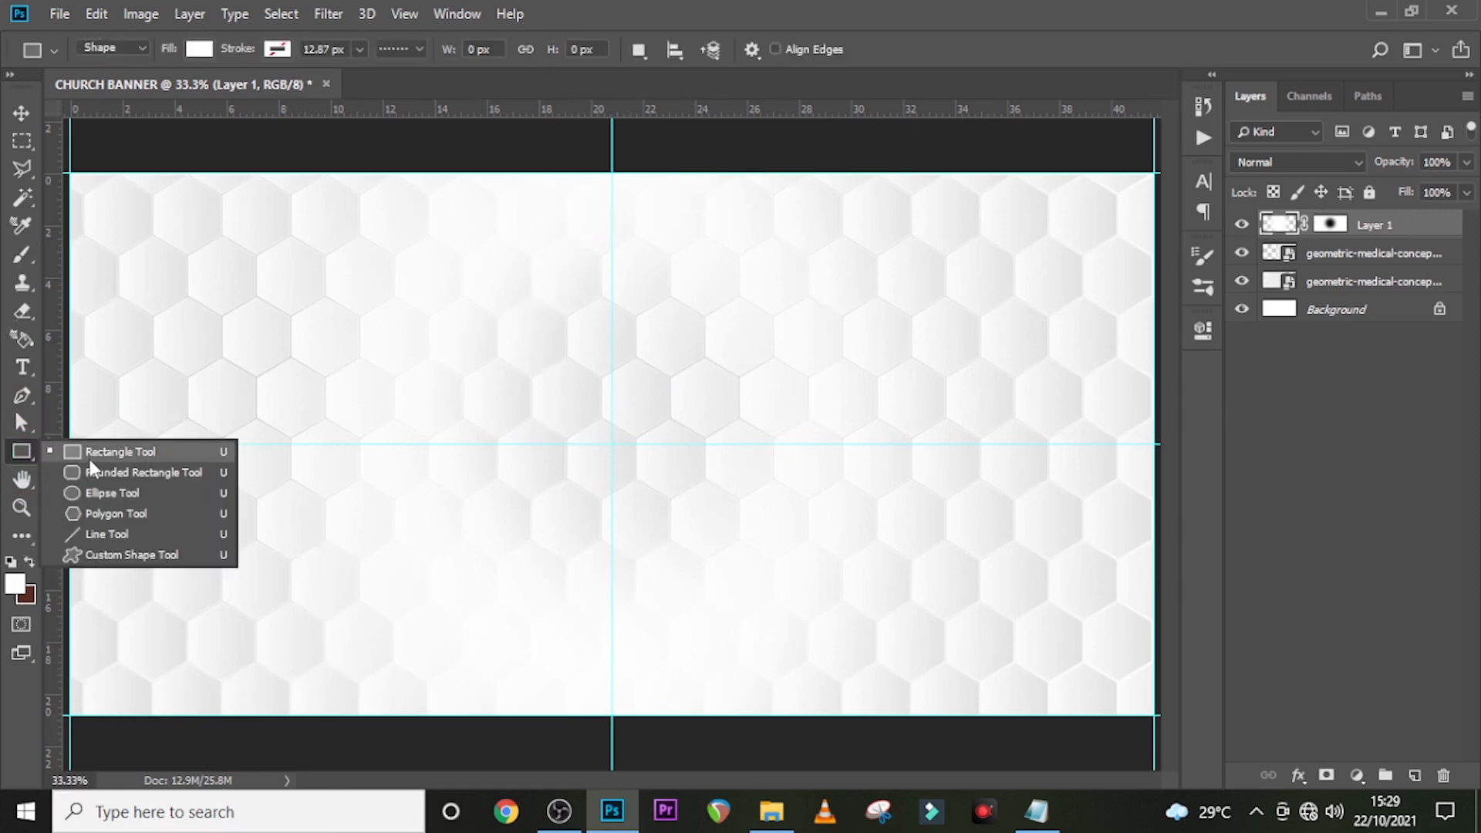
click(92, 455)
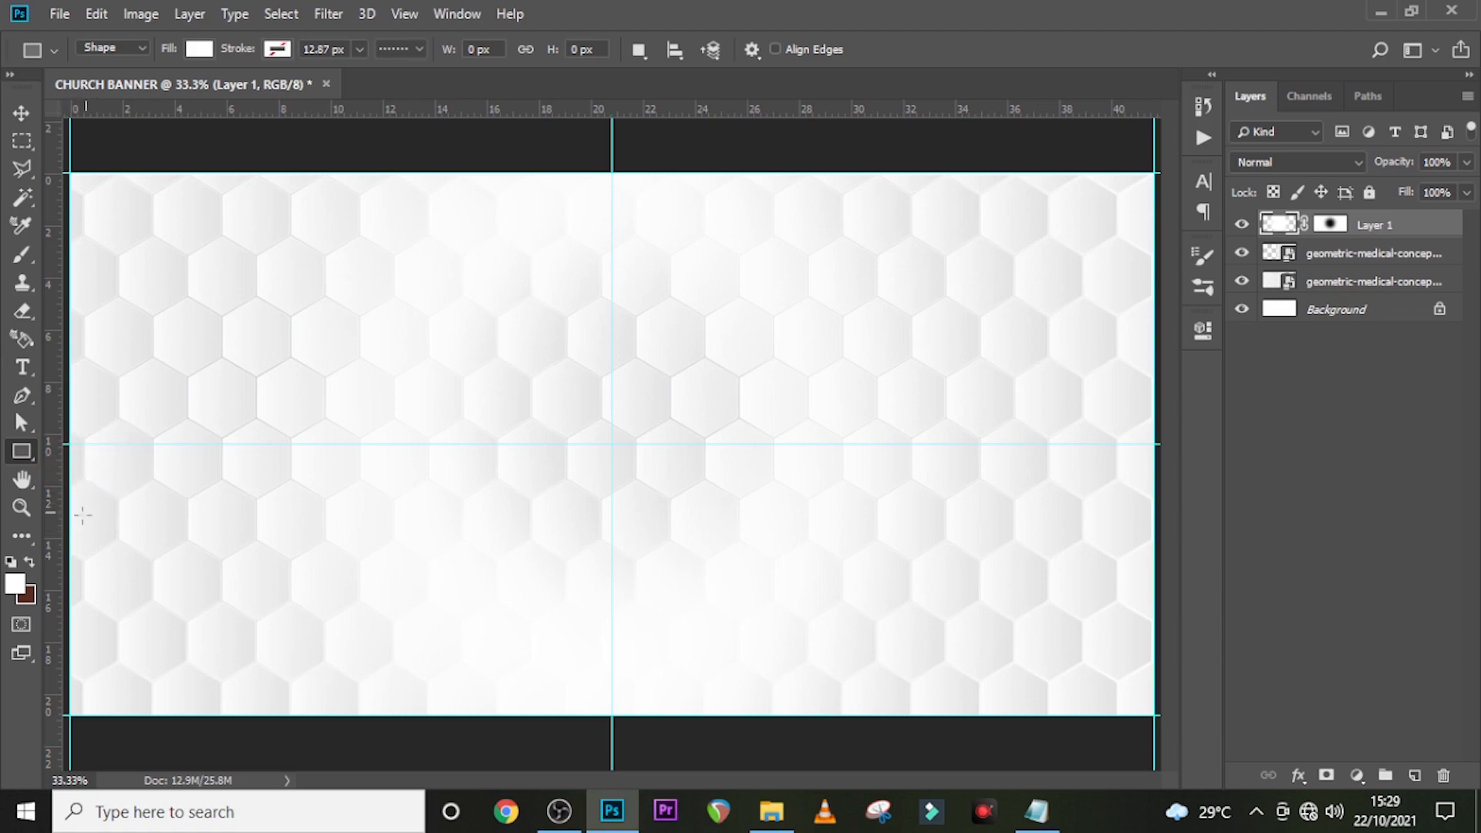
drag(68, 548, 1151, 737)
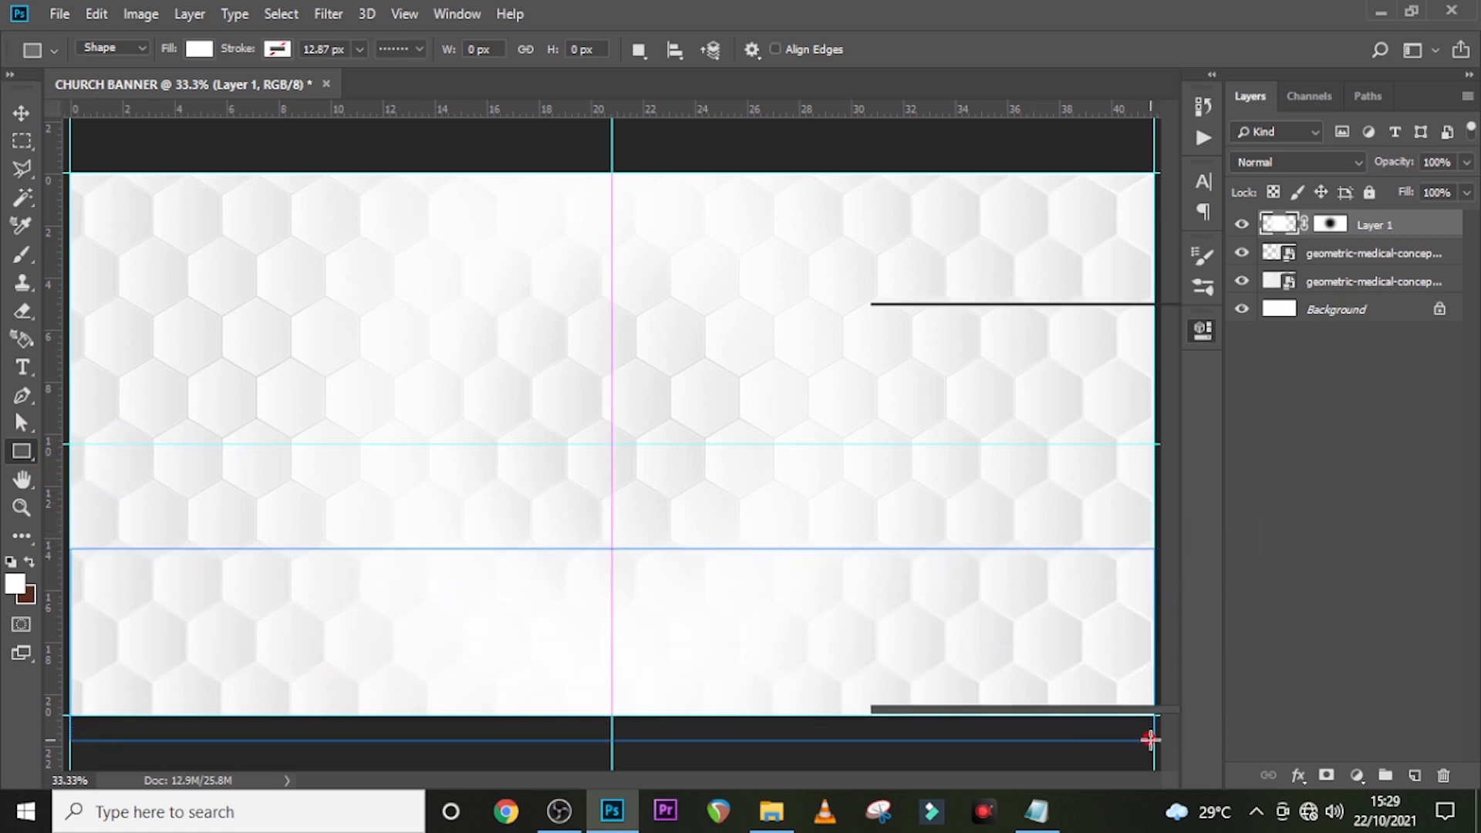
Change the fill colour of the rectangle strip along the banner's lower third to dark grey #1f1f1f
click(1140, 323)
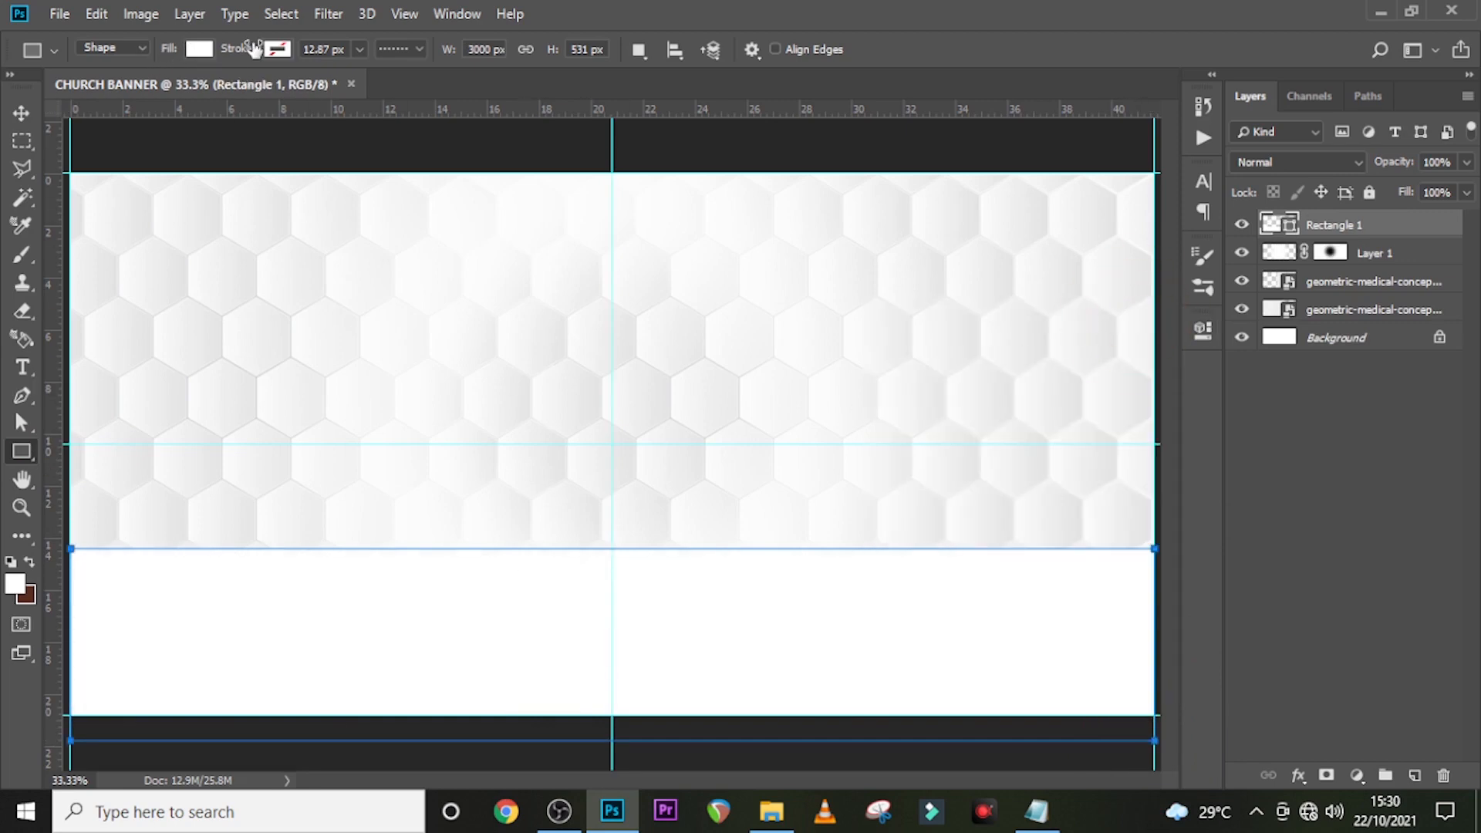
click(277, 49)
click(199, 50)
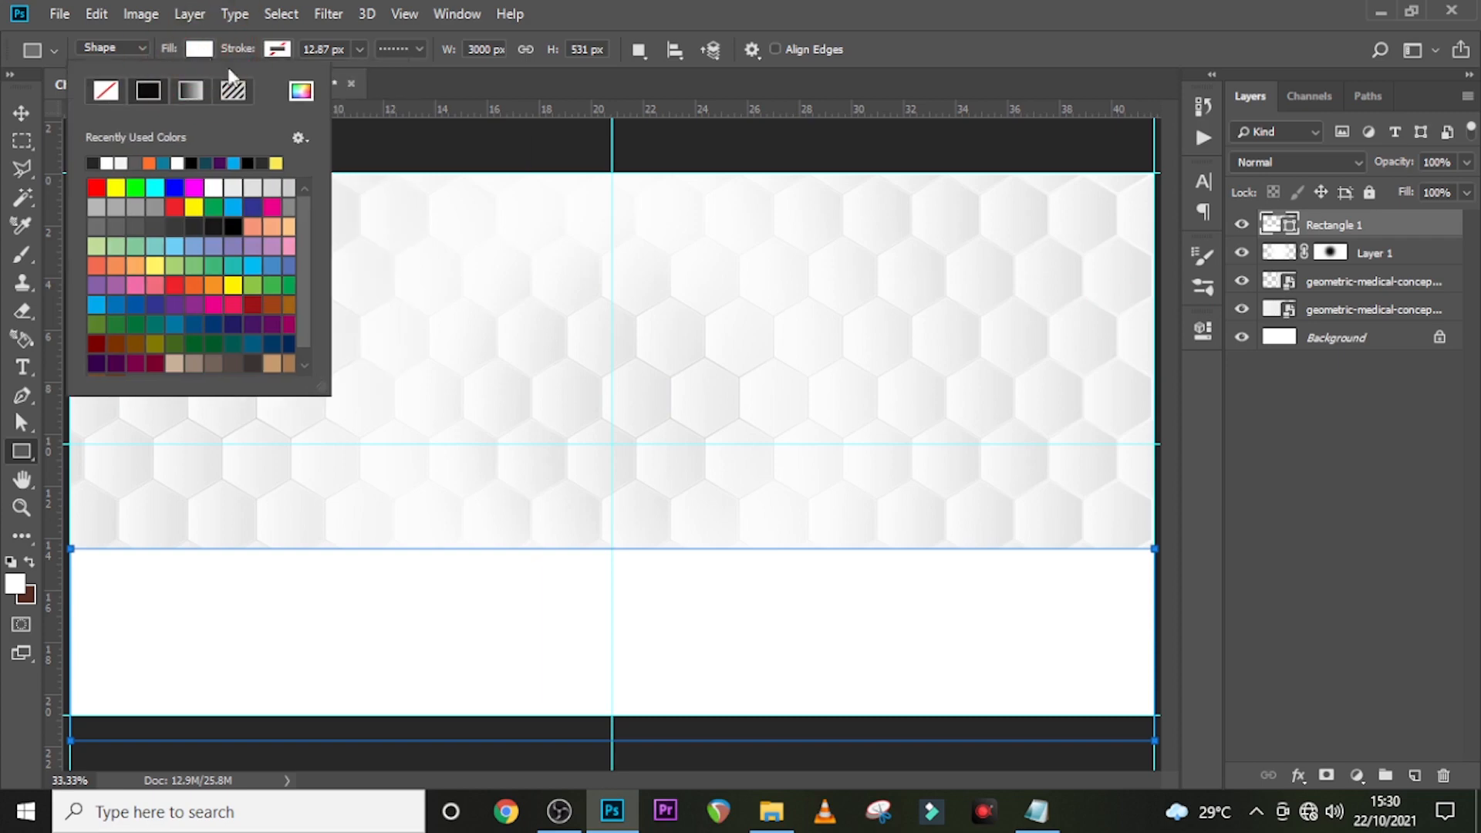
click(299, 92)
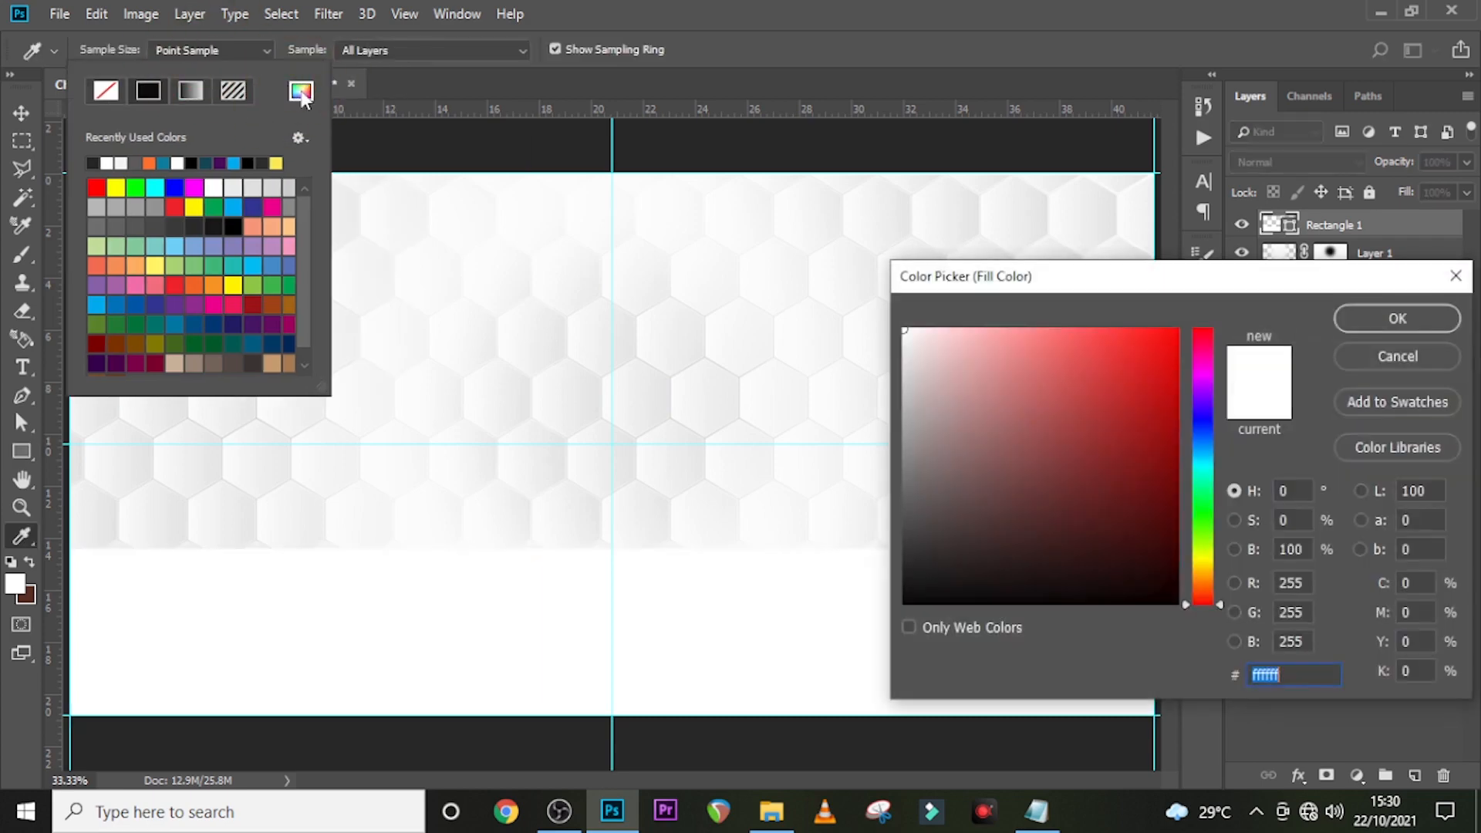
text(1f)
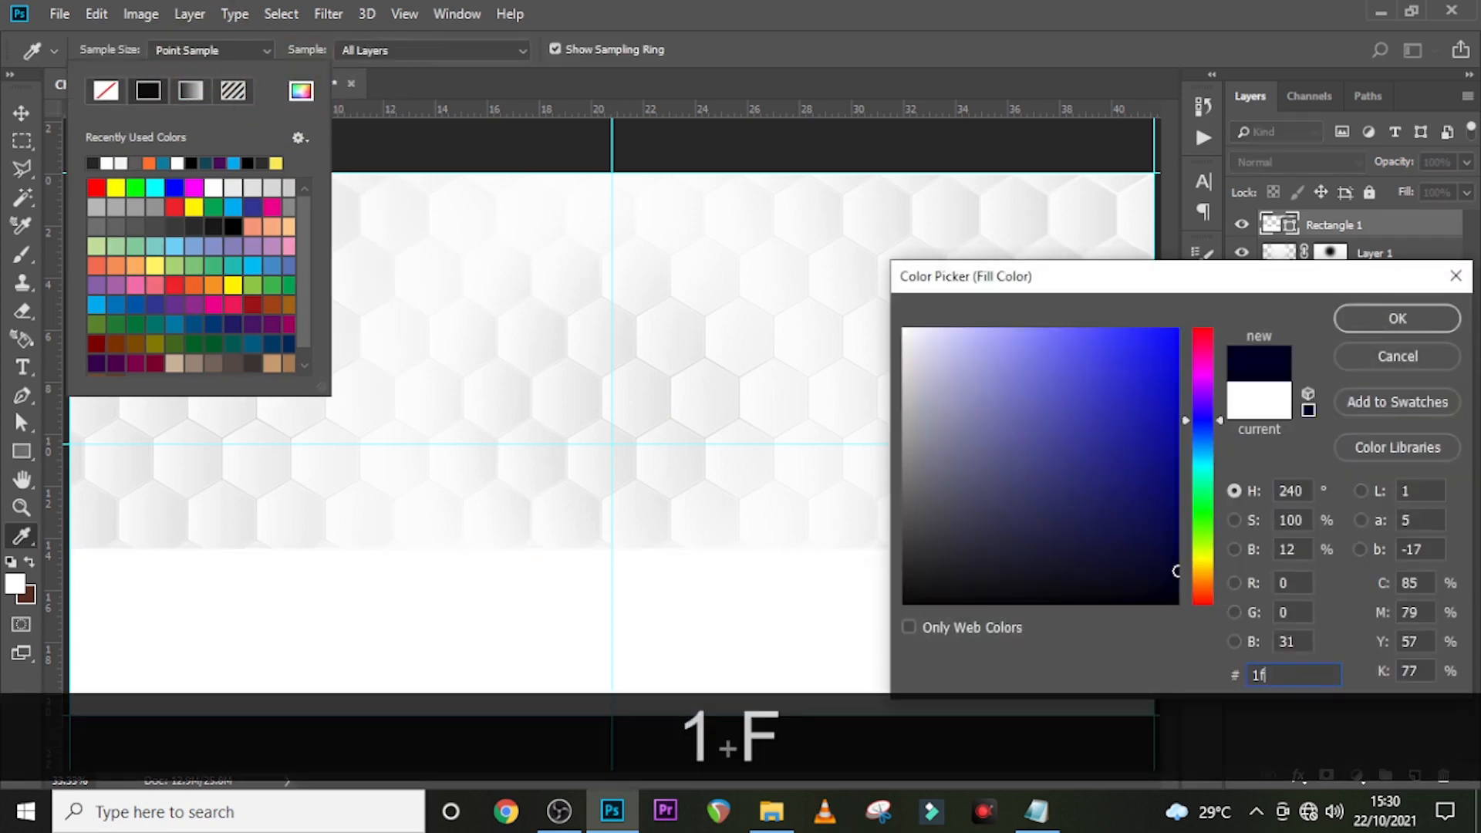
text(1f1f)
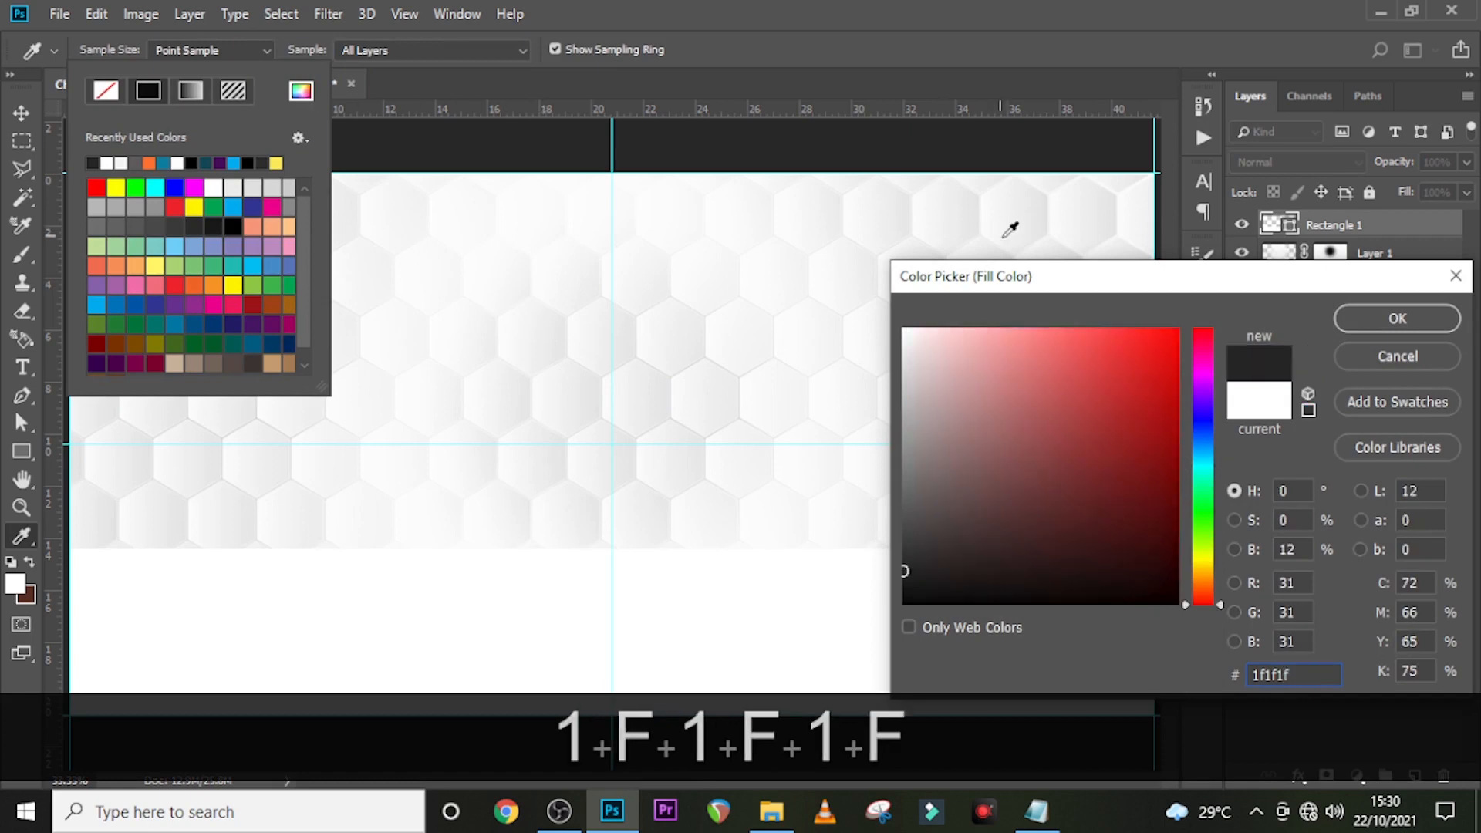
click(1398, 318)
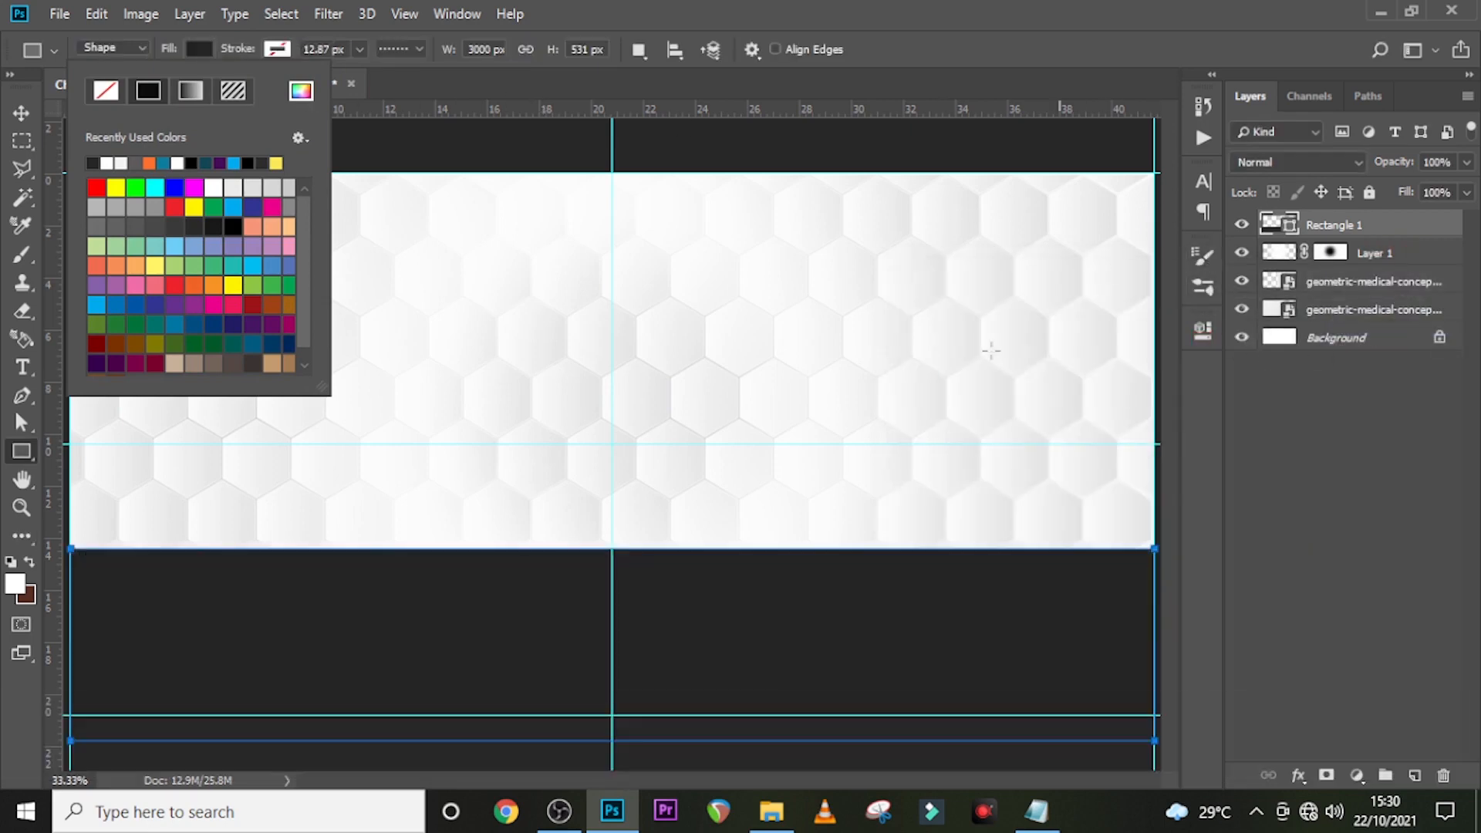
Group the rectangle, white glow and both hexagon pattern layers, and name the group BG
click(1362, 224)
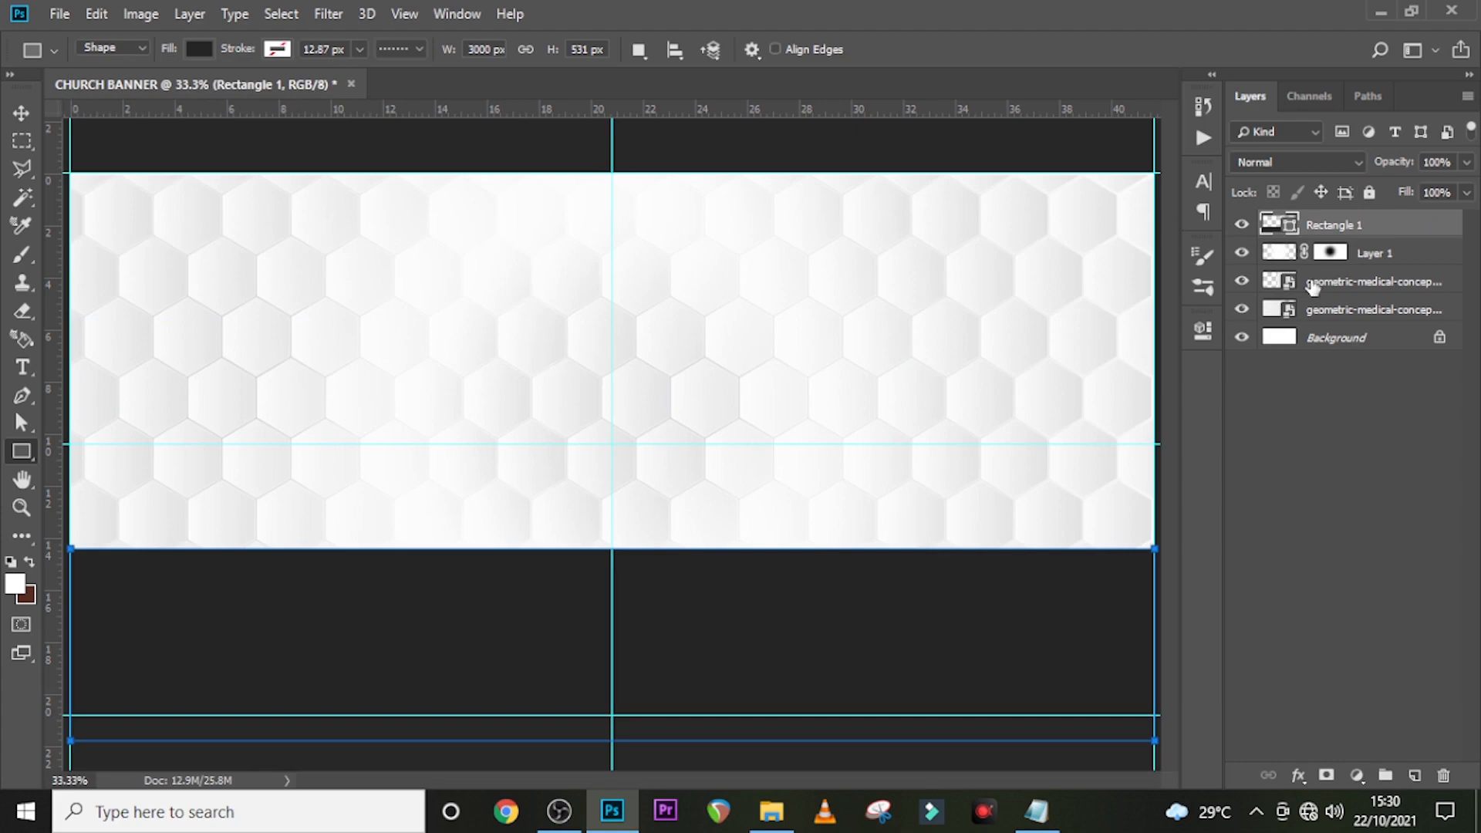
shift+click(1343, 309)
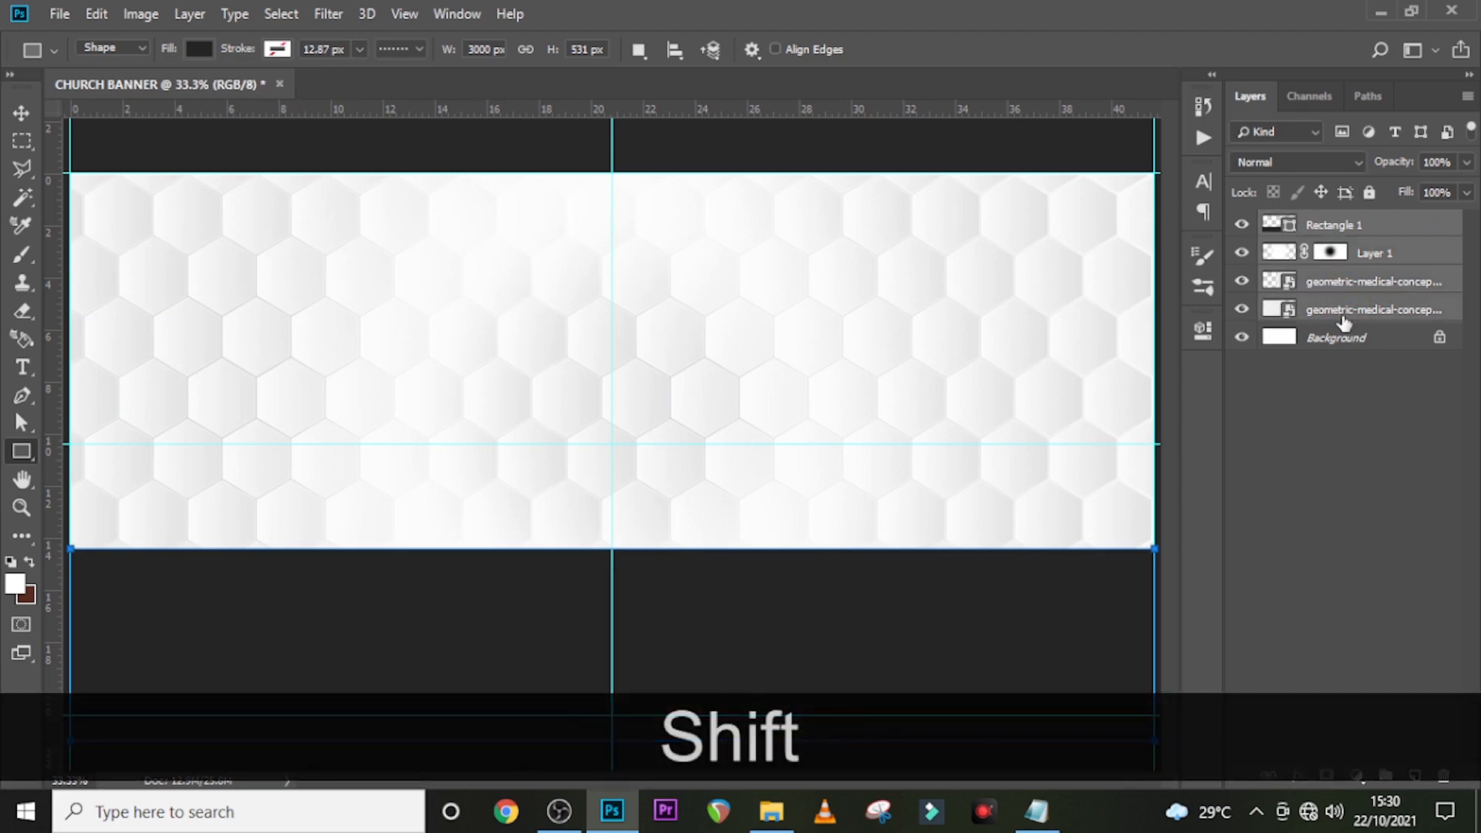
key(ctrl+shift+g)
double_click(1324, 224)
key(Caps_Lock)
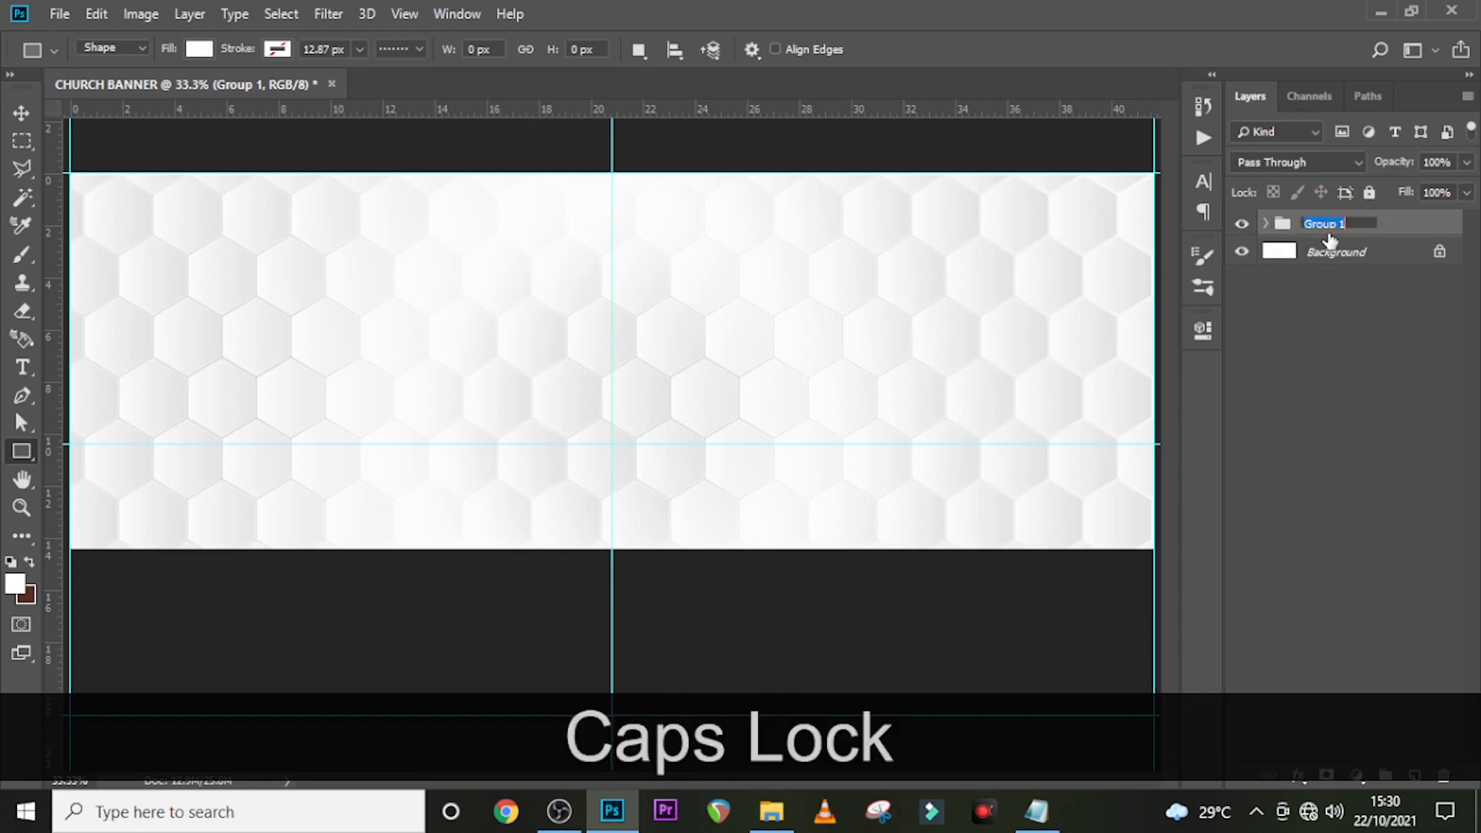
text(BG)
key(Return)
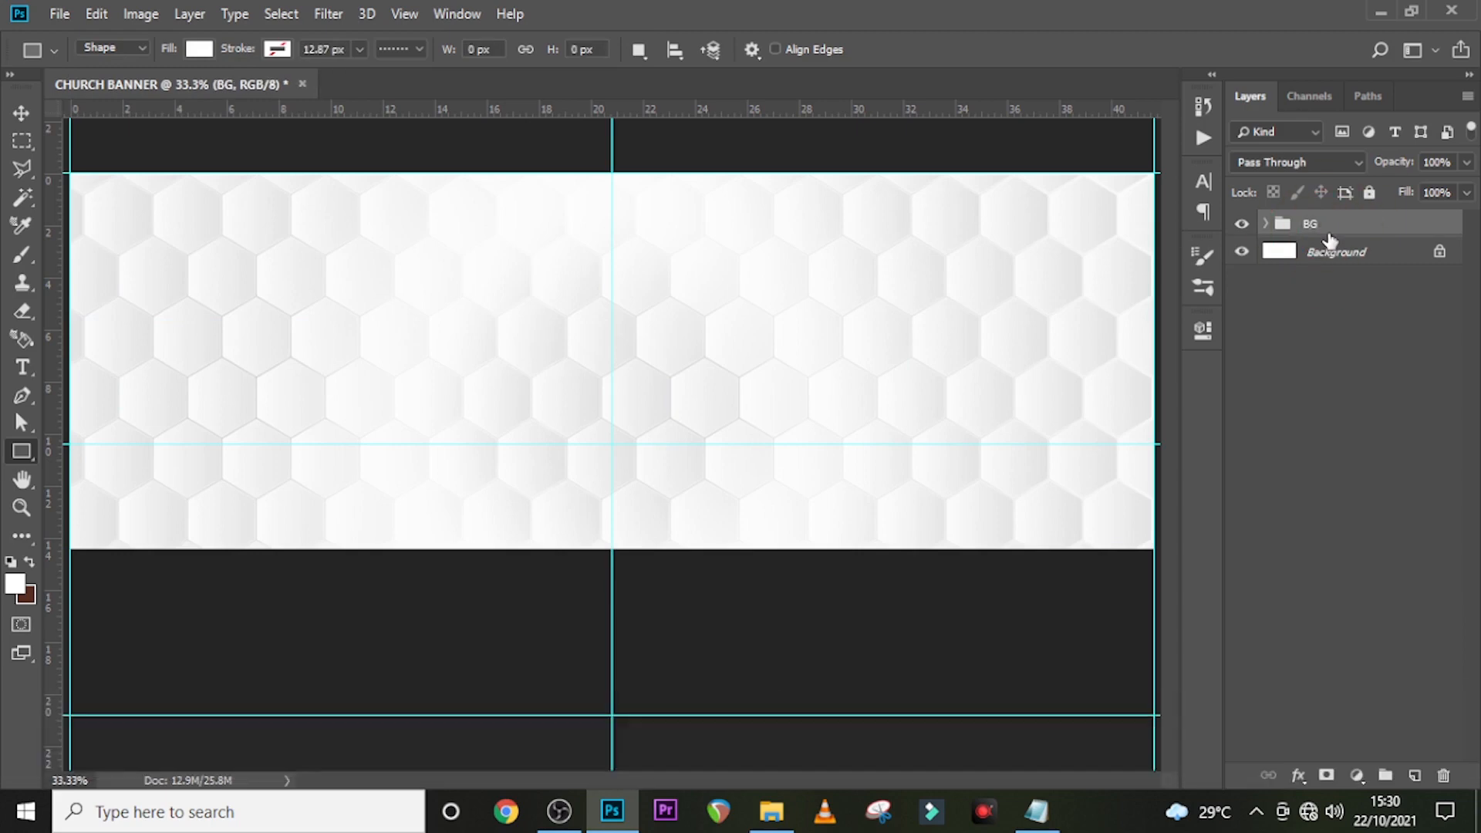
Add a text layer above the BG group with the word GLORY, copied from the first line of the Notepad notes
key(t)
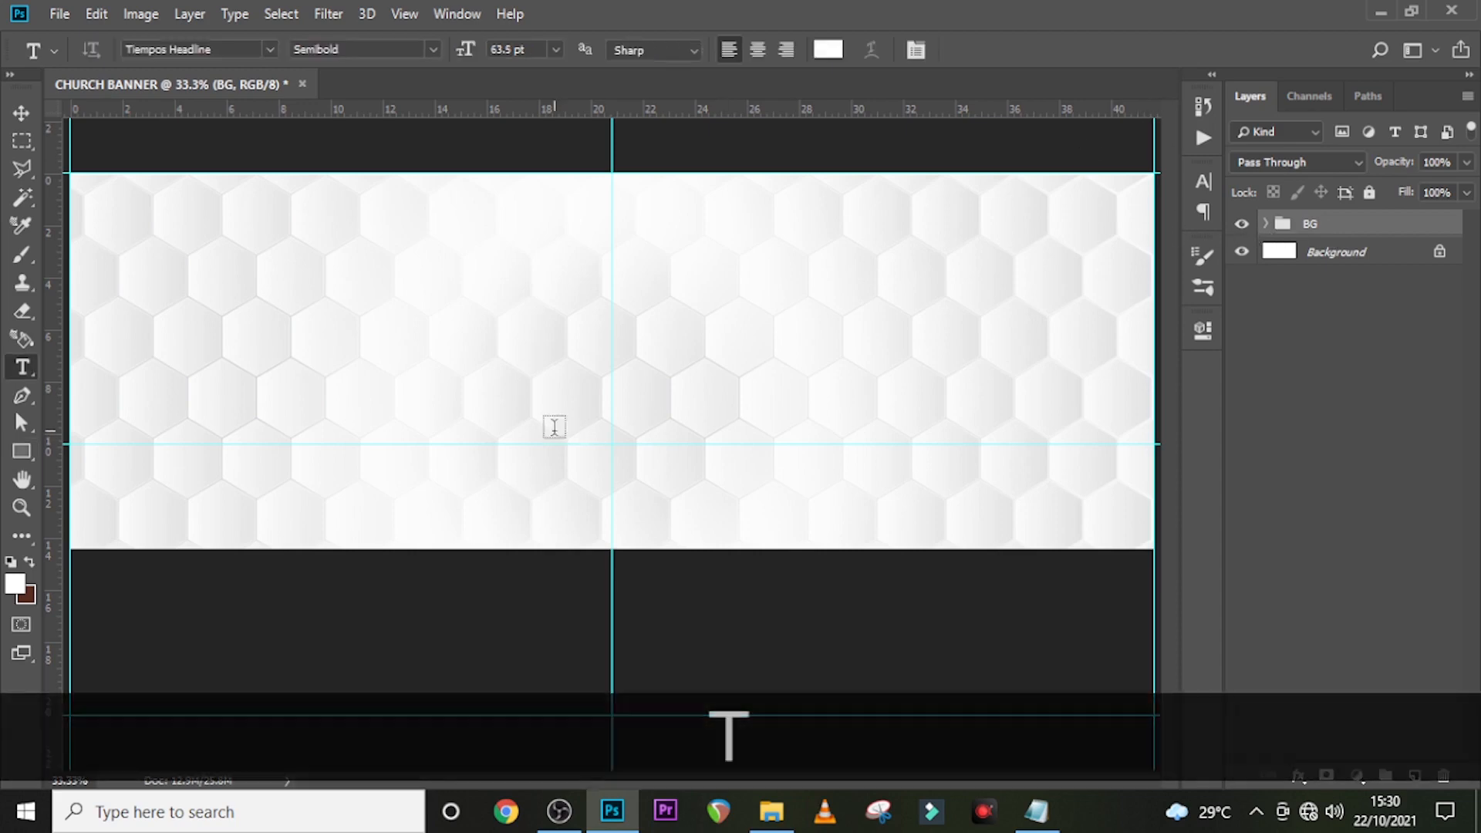
click(524, 325)
click(1037, 810)
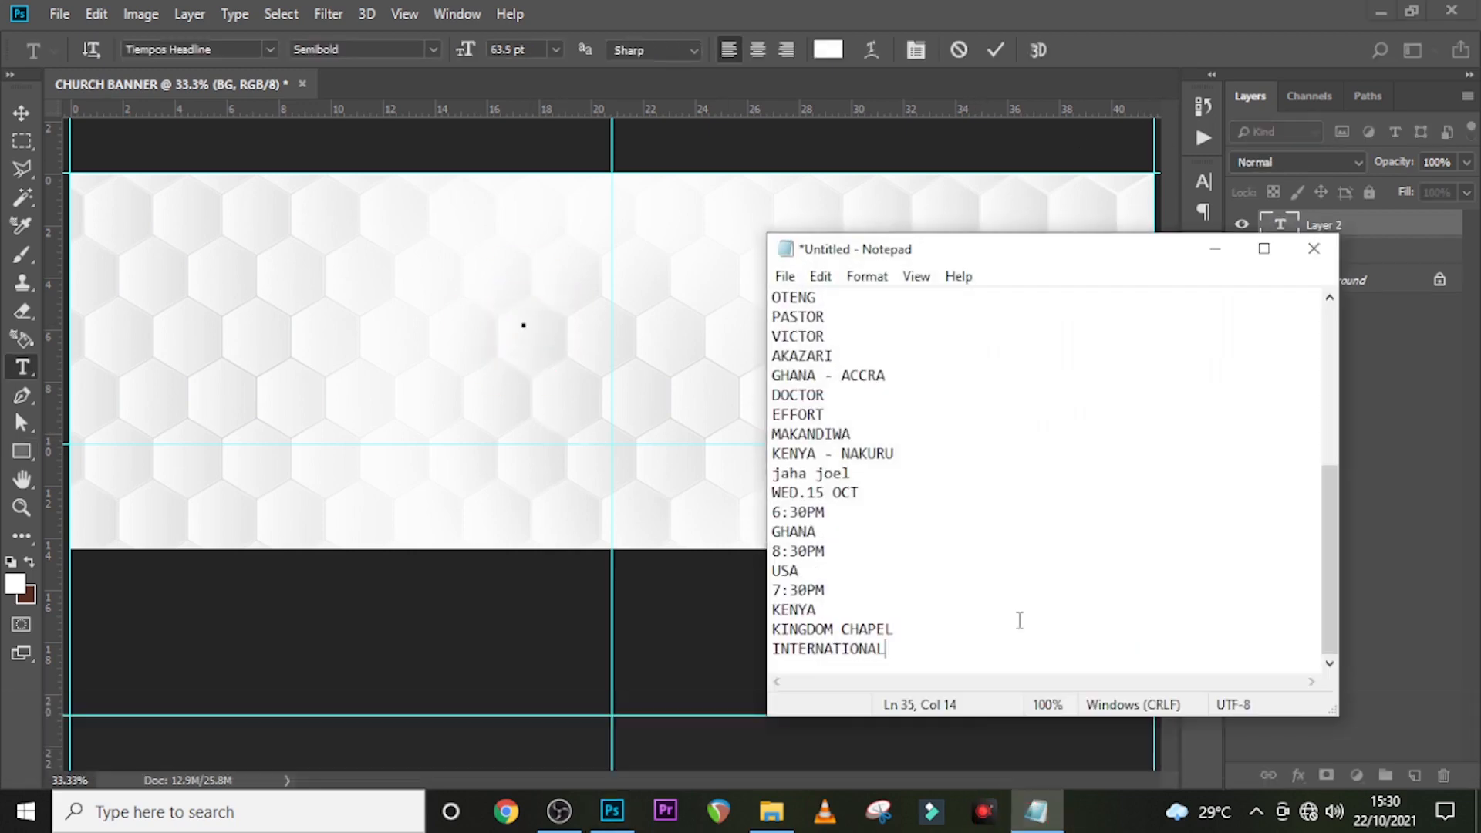
scroll(835, 299, up, 5)
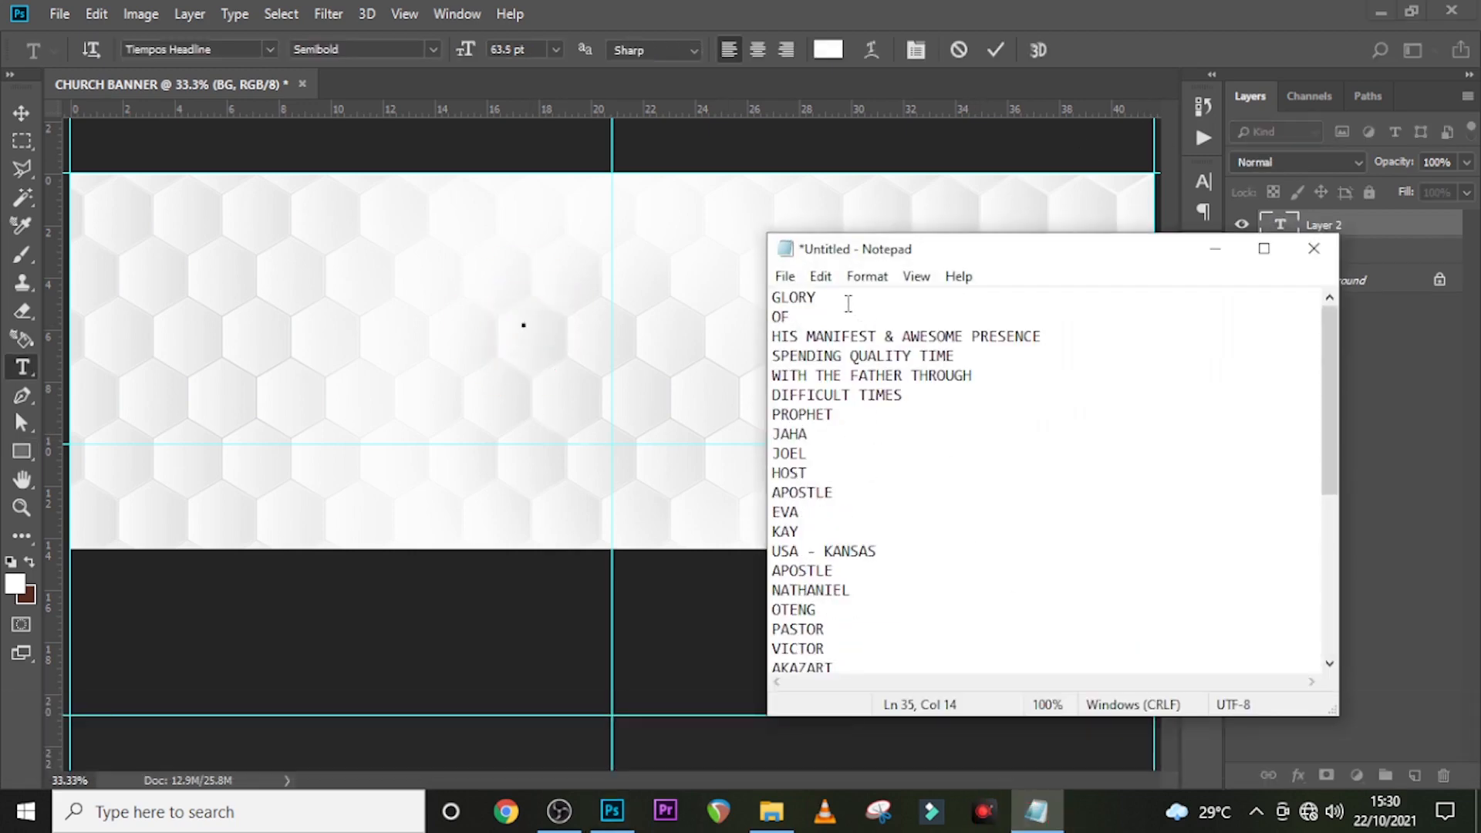
drag(848, 303, 744, 307)
key(ctrl+c)
click(1163, 184)
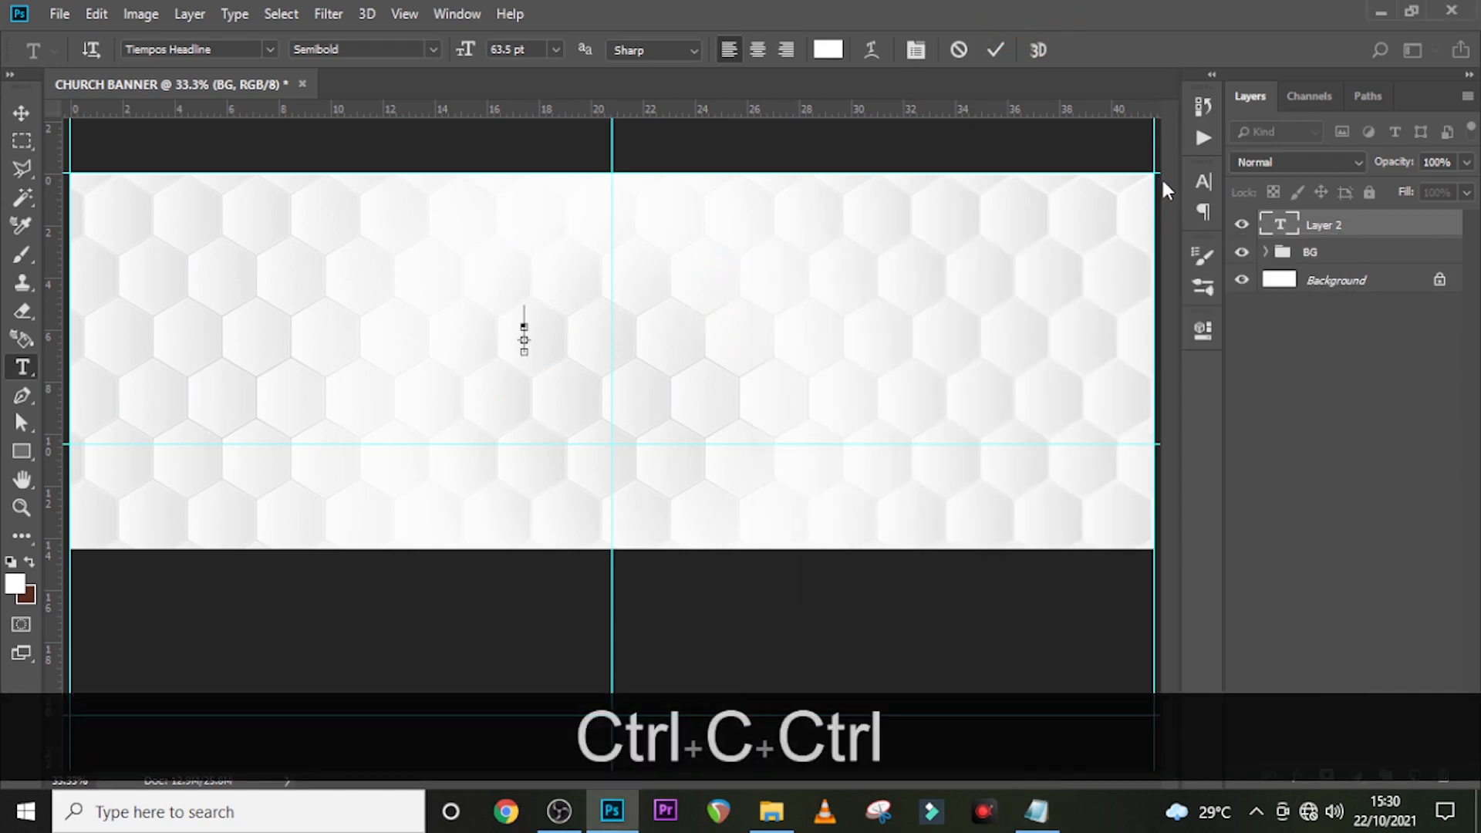
key(ctrl+v)
click(1281, 225)
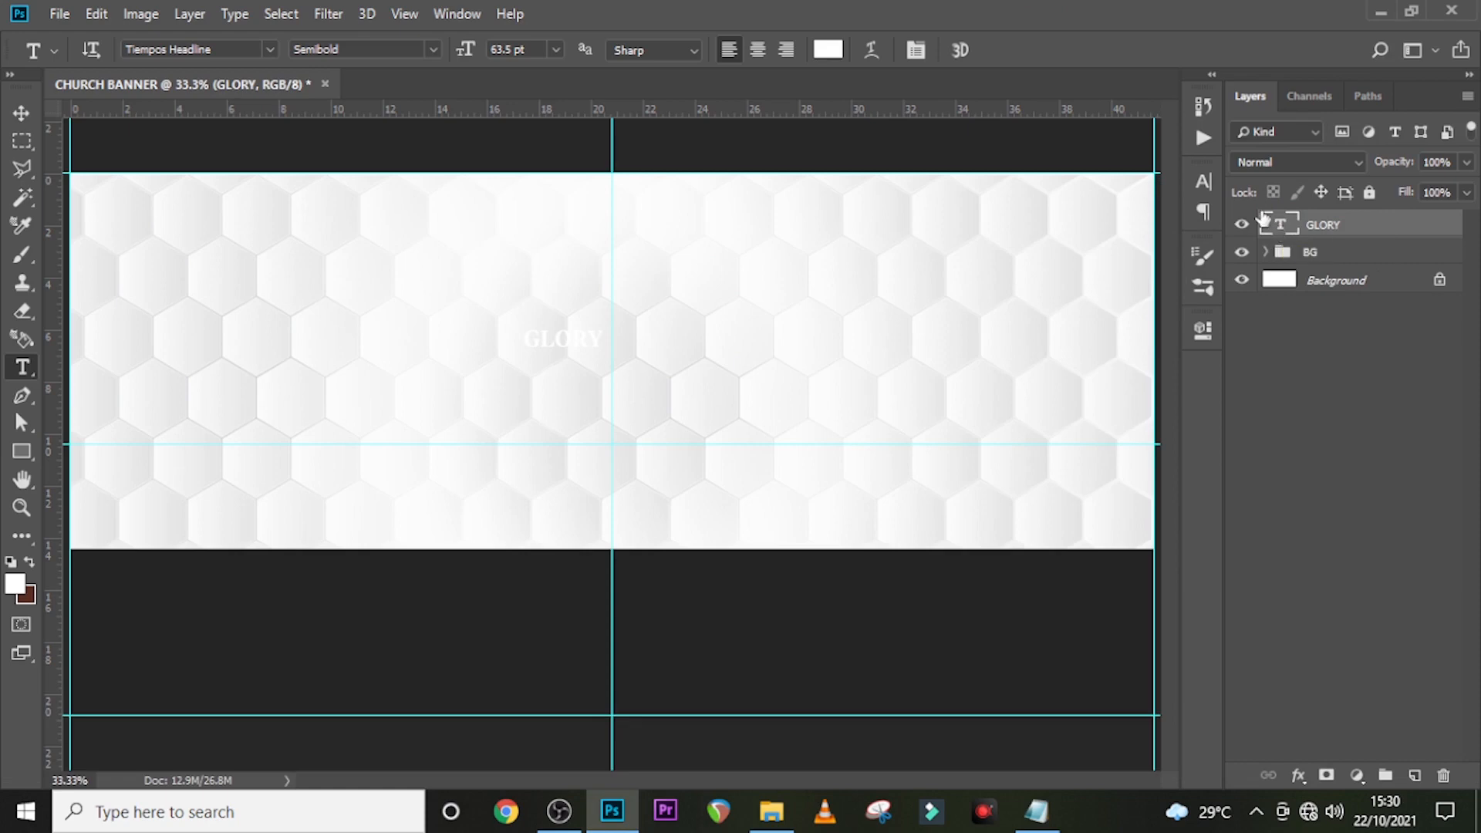
Colour the GLORY text dark grey by sampling the strip at the bottom of the banner
click(1202, 182)
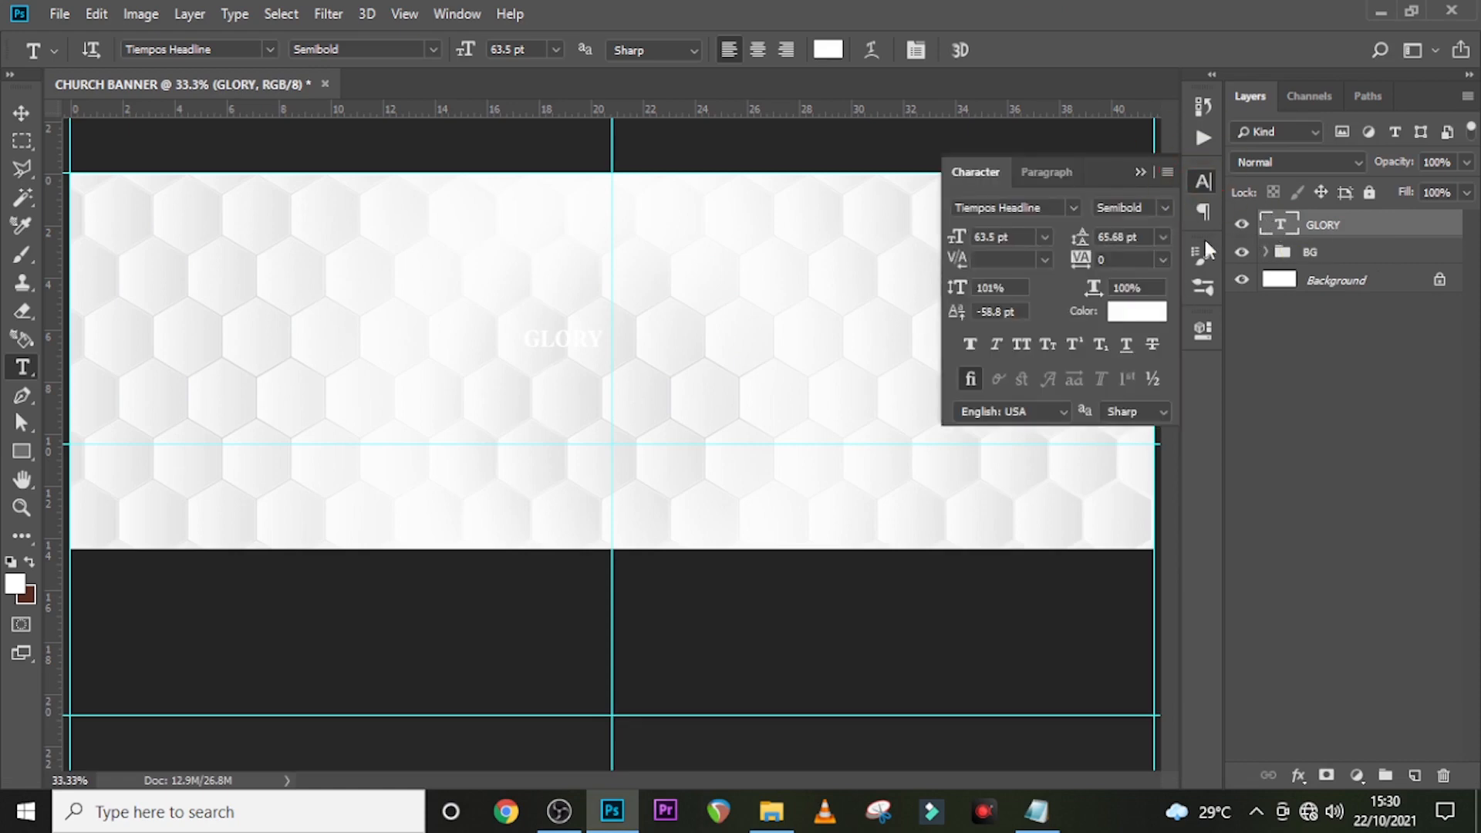
click(1139, 319)
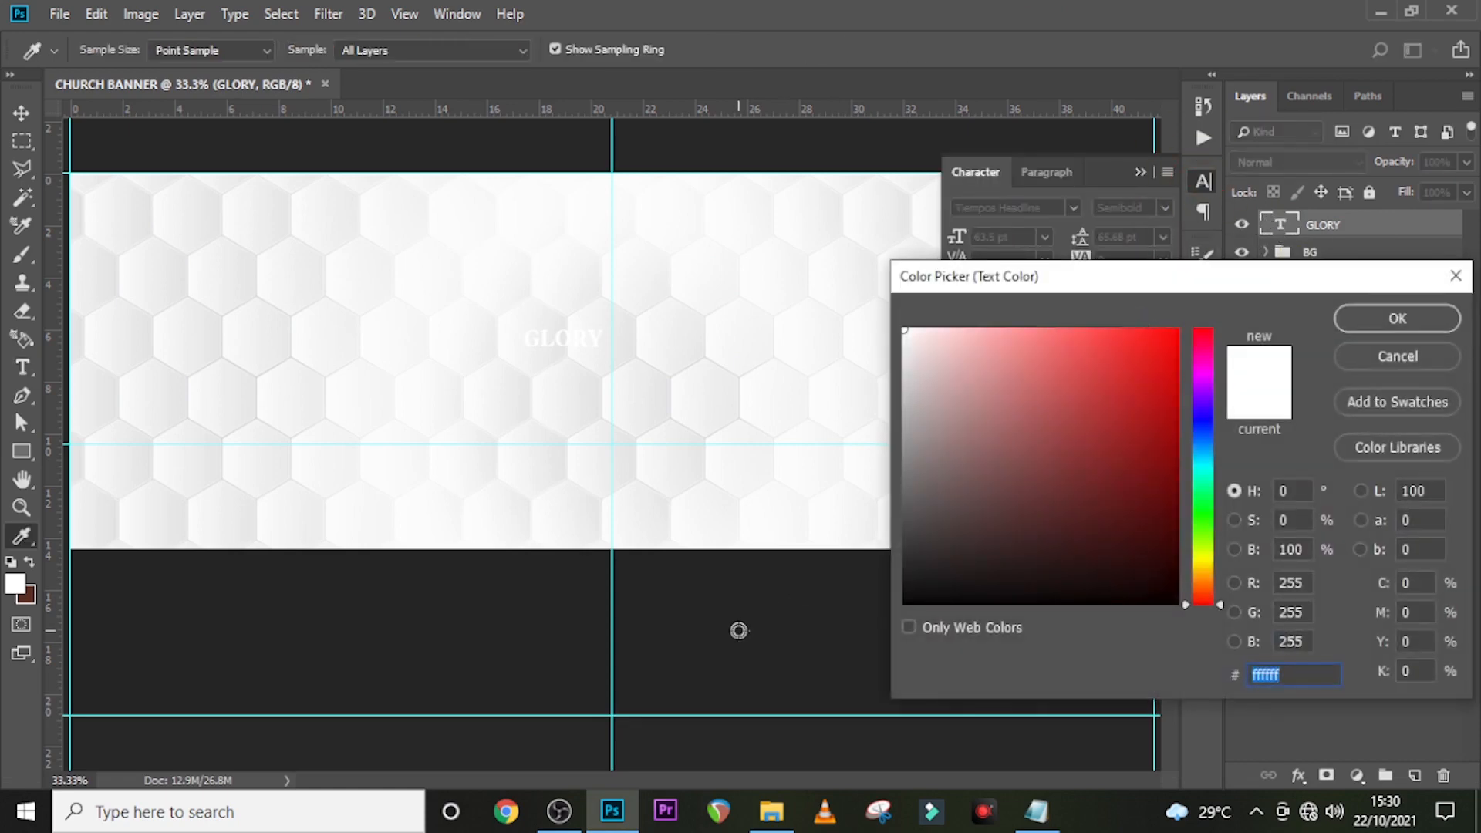
click(738, 629)
click(1375, 316)
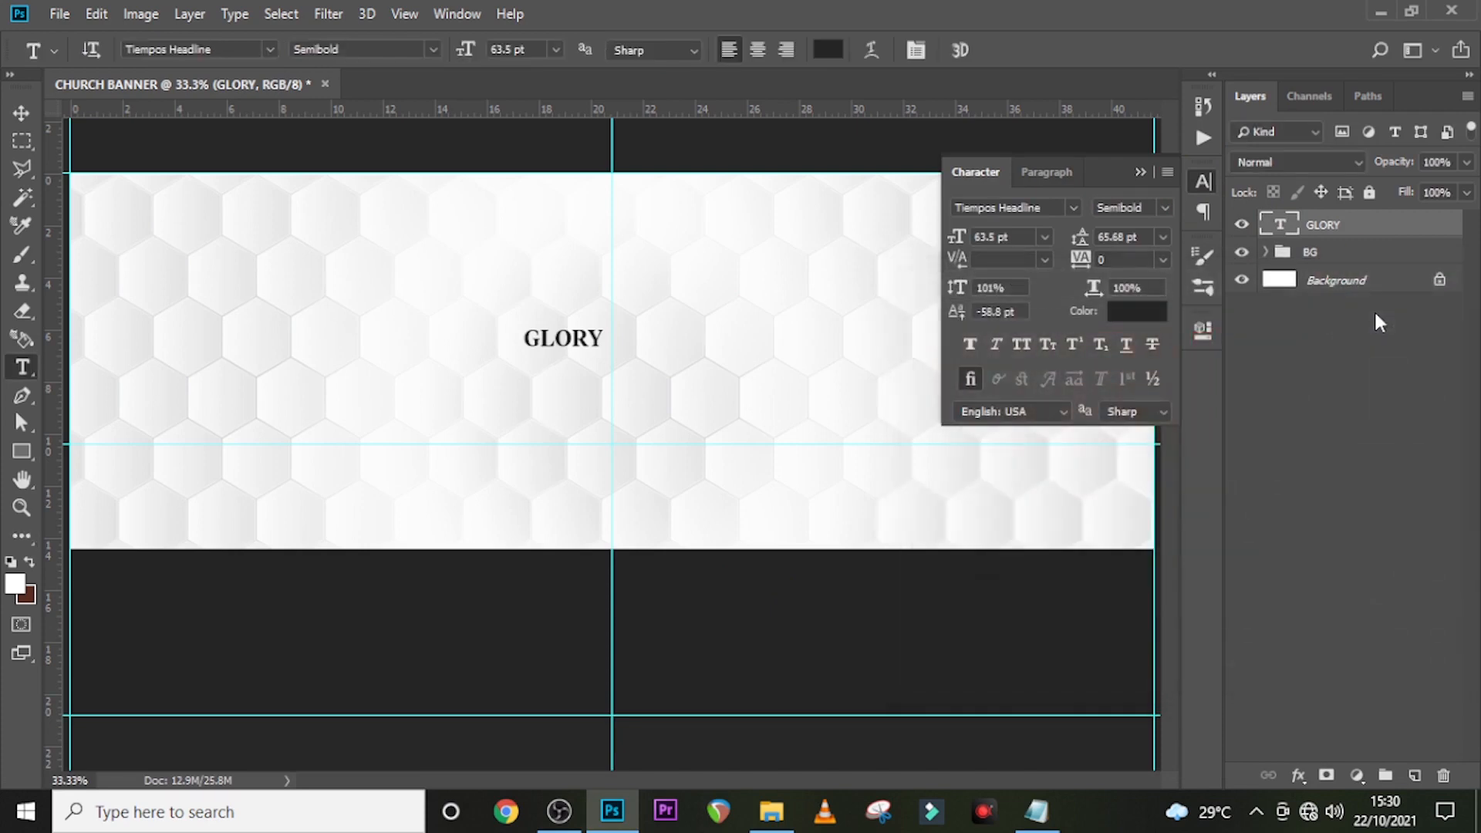
click(1140, 173)
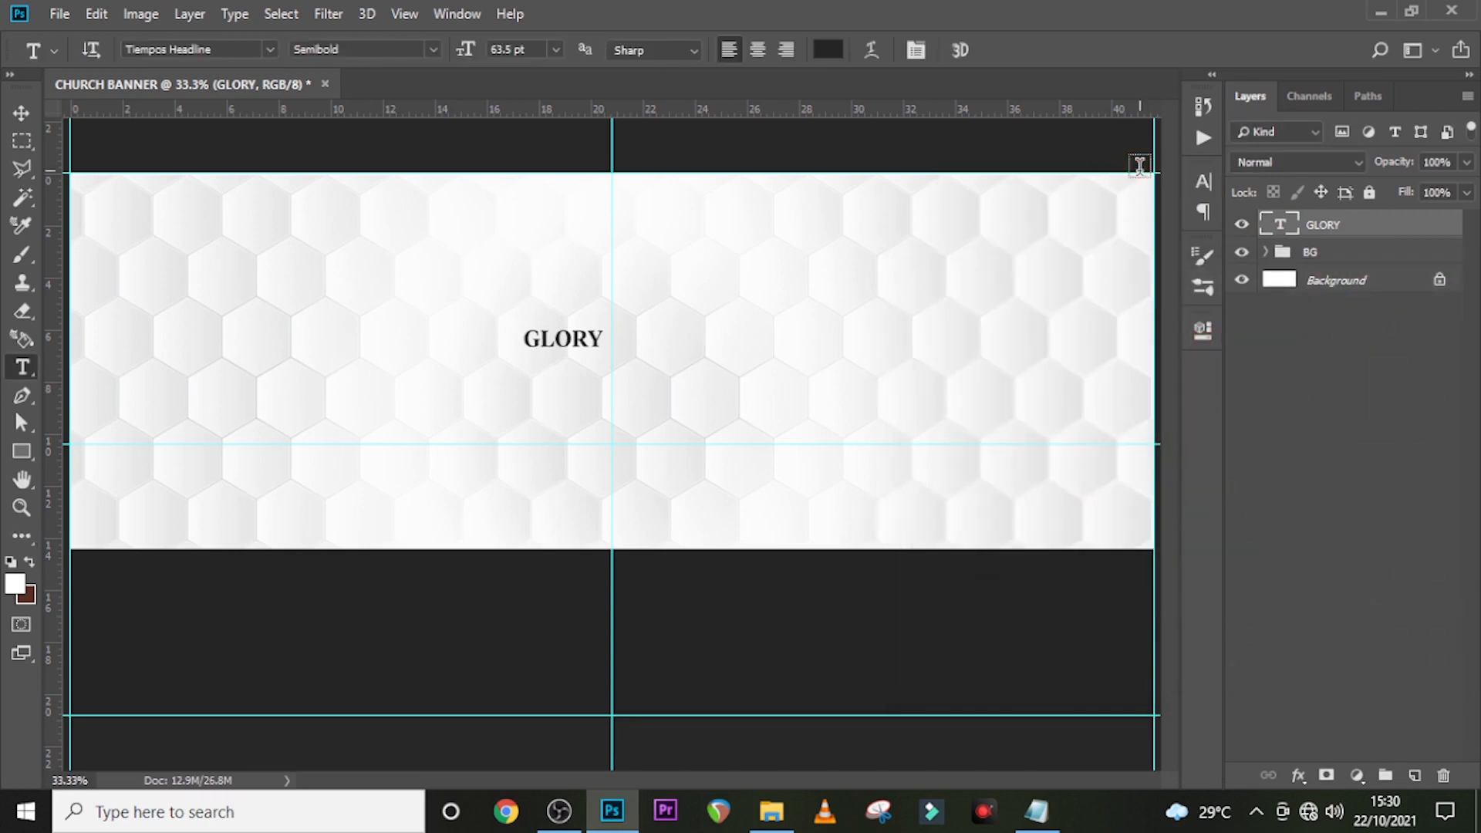
Set the GLORY text in Tiempos Headline Semibold at a size of 285 pt
click(1205, 179)
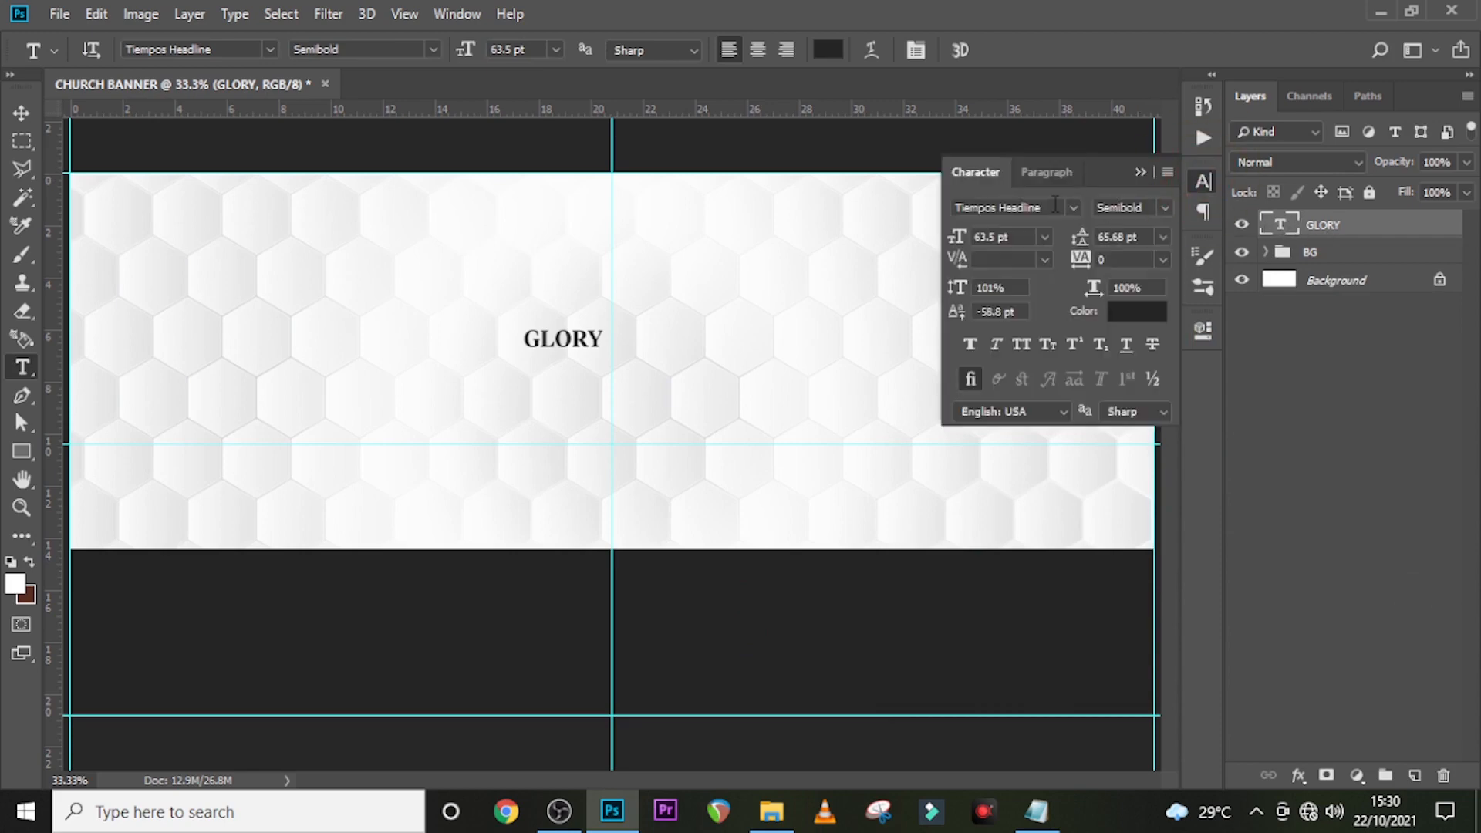
click(1075, 207)
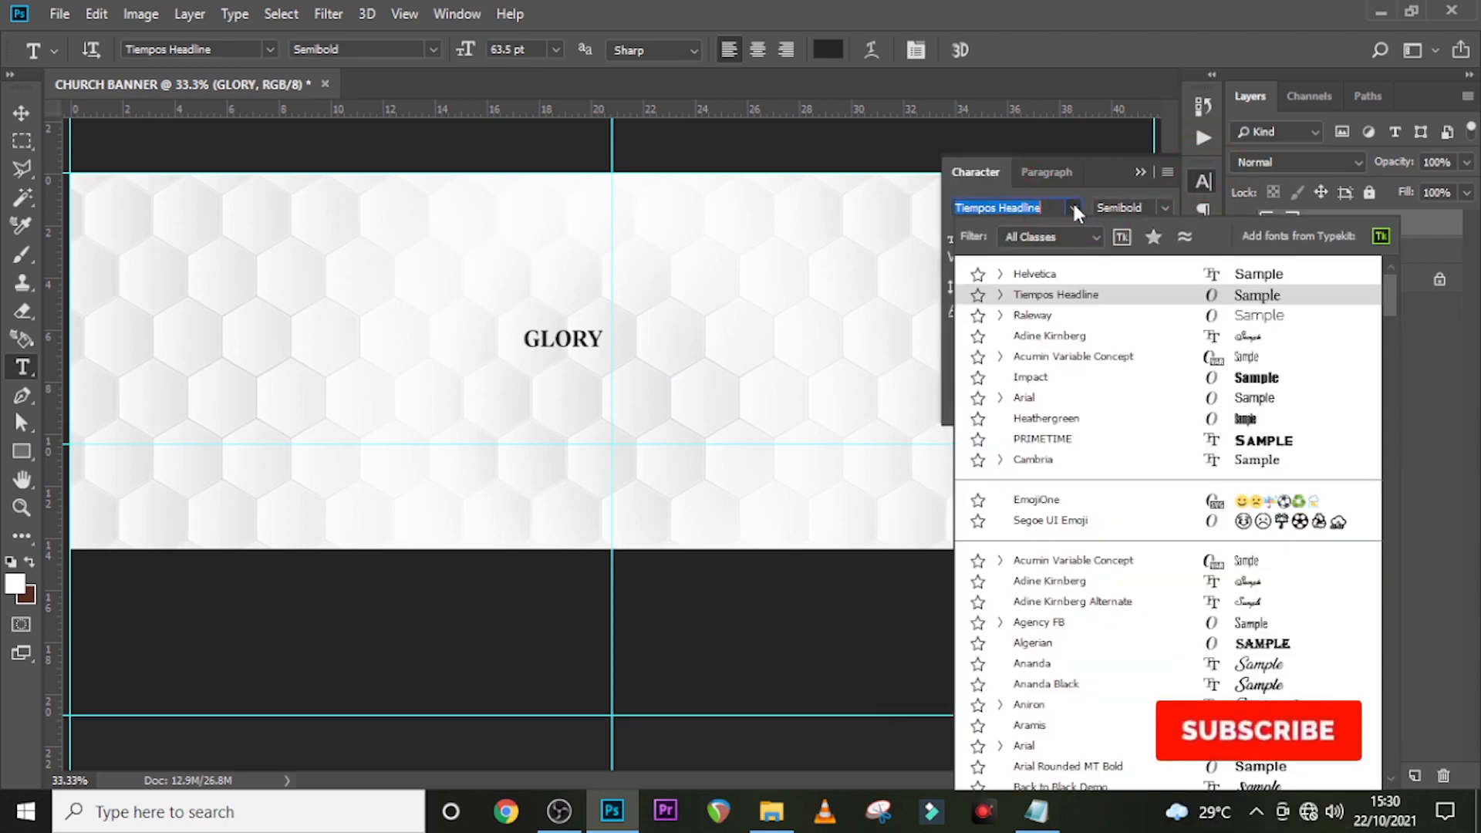
click(1050, 295)
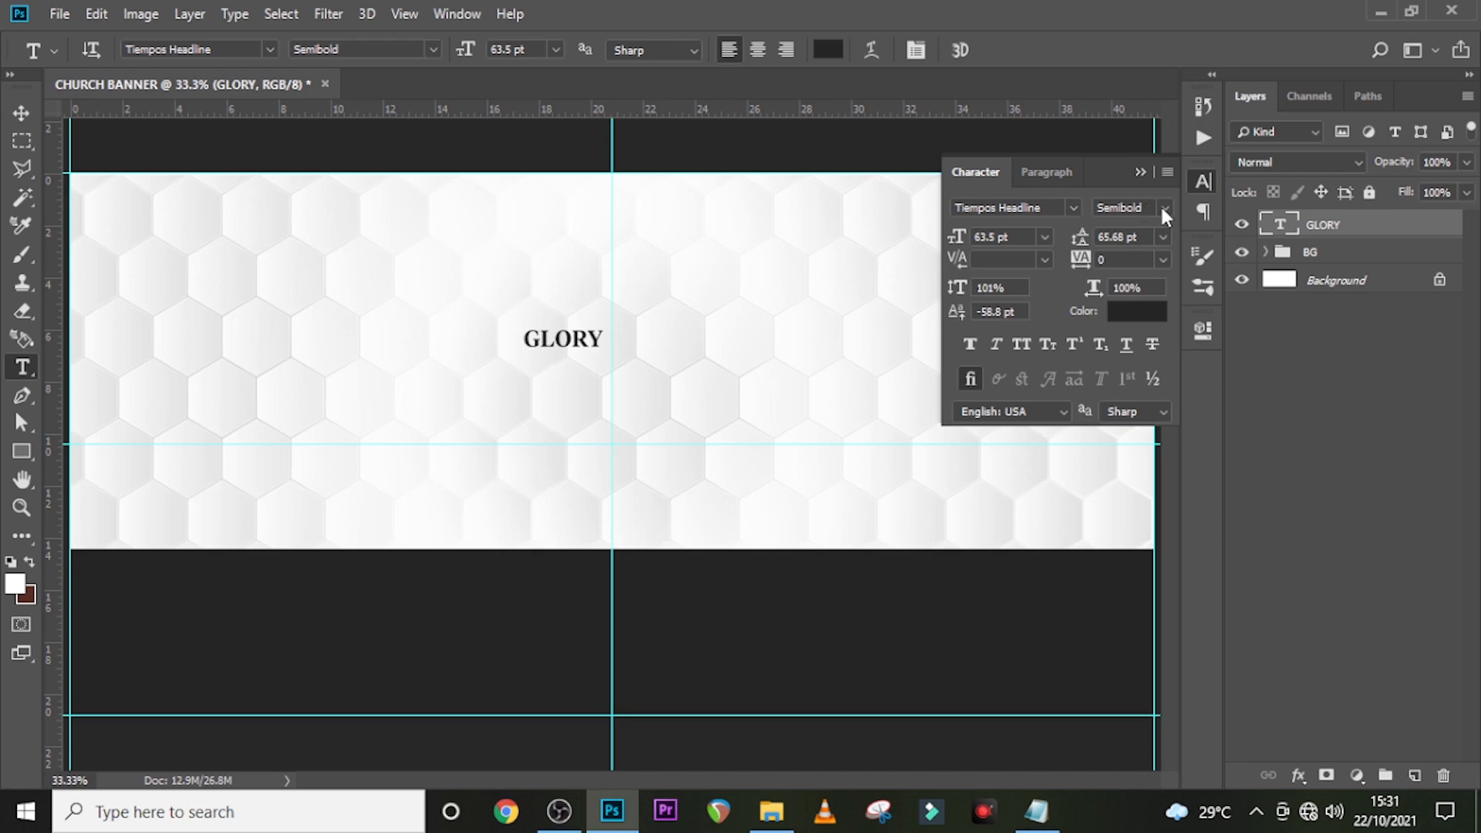
click(1021, 239)
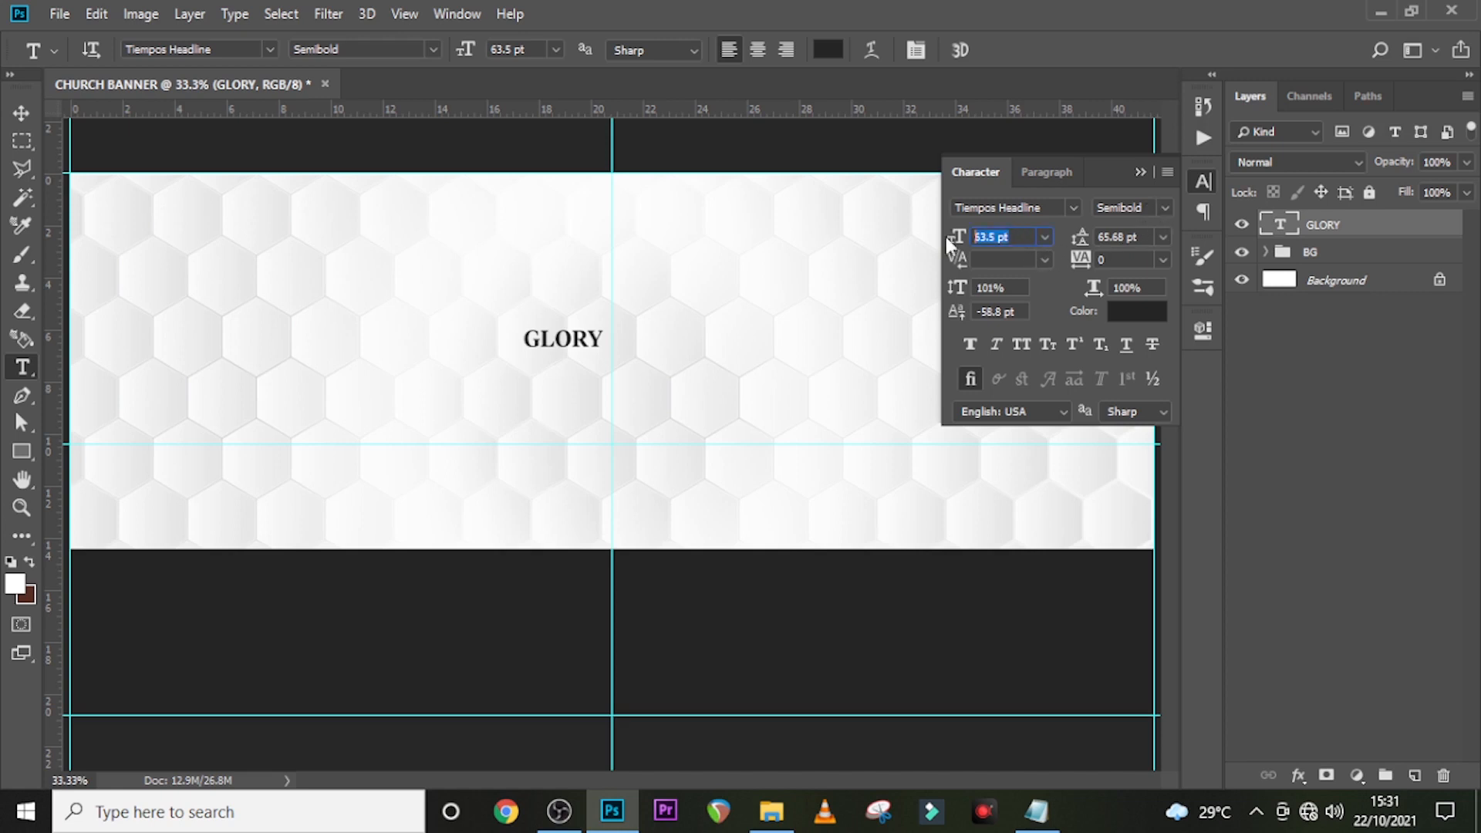
text(285)
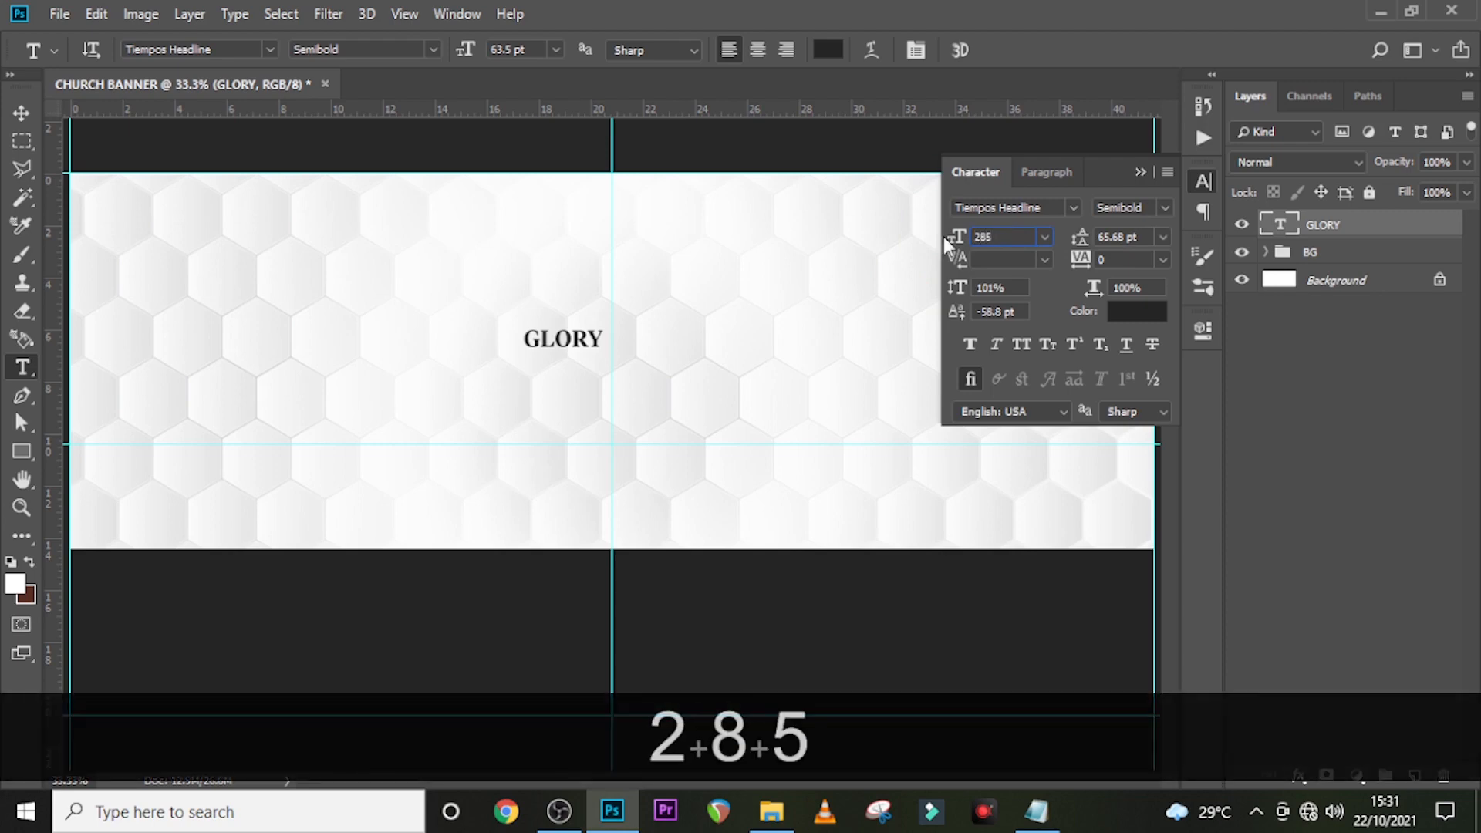
key(Return)
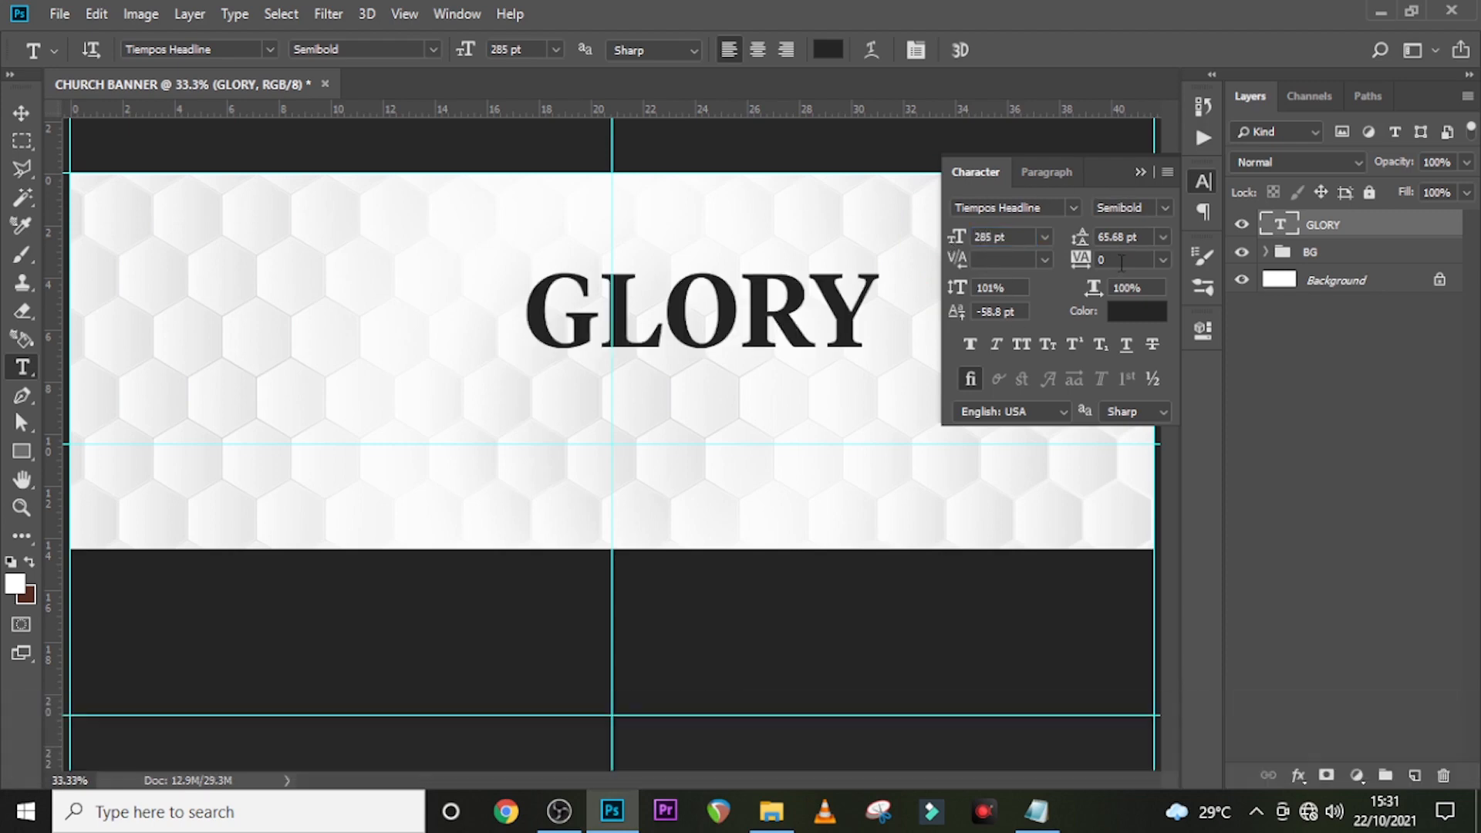
click(1080, 260)
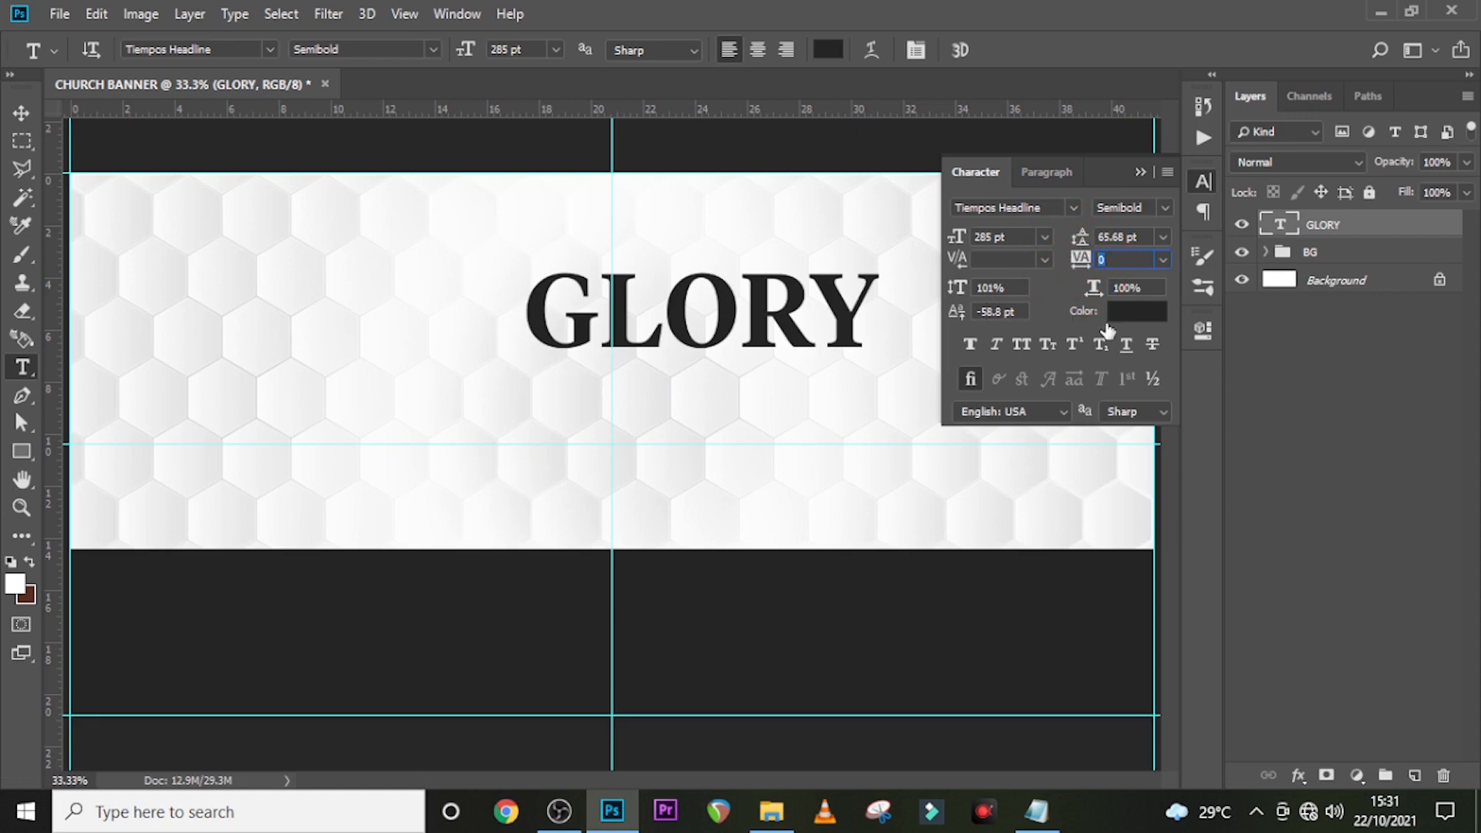
Centre-align the paragraph of the GLORY text layer
click(1323, 226)
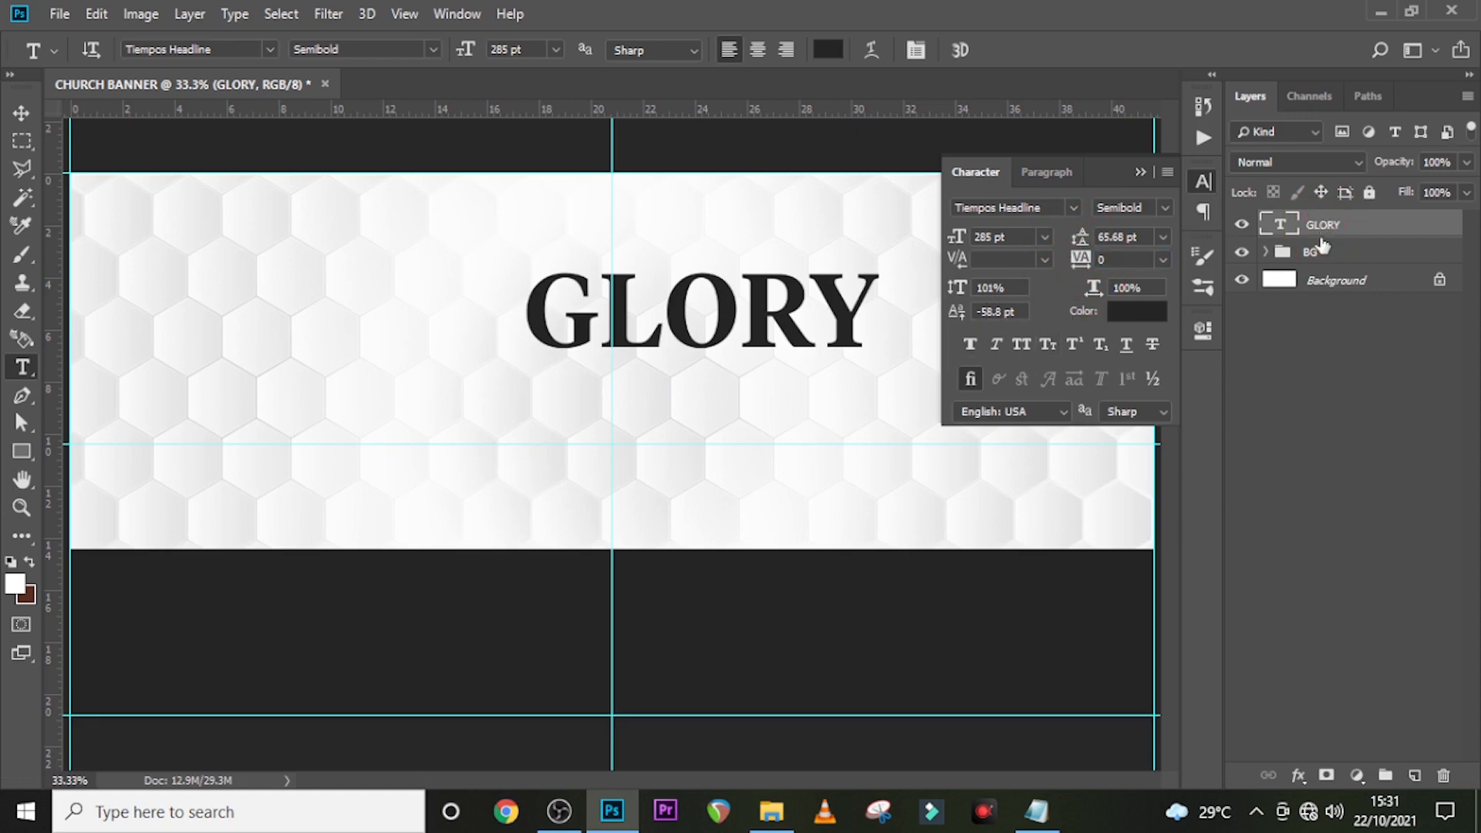
key(ctrl+t)
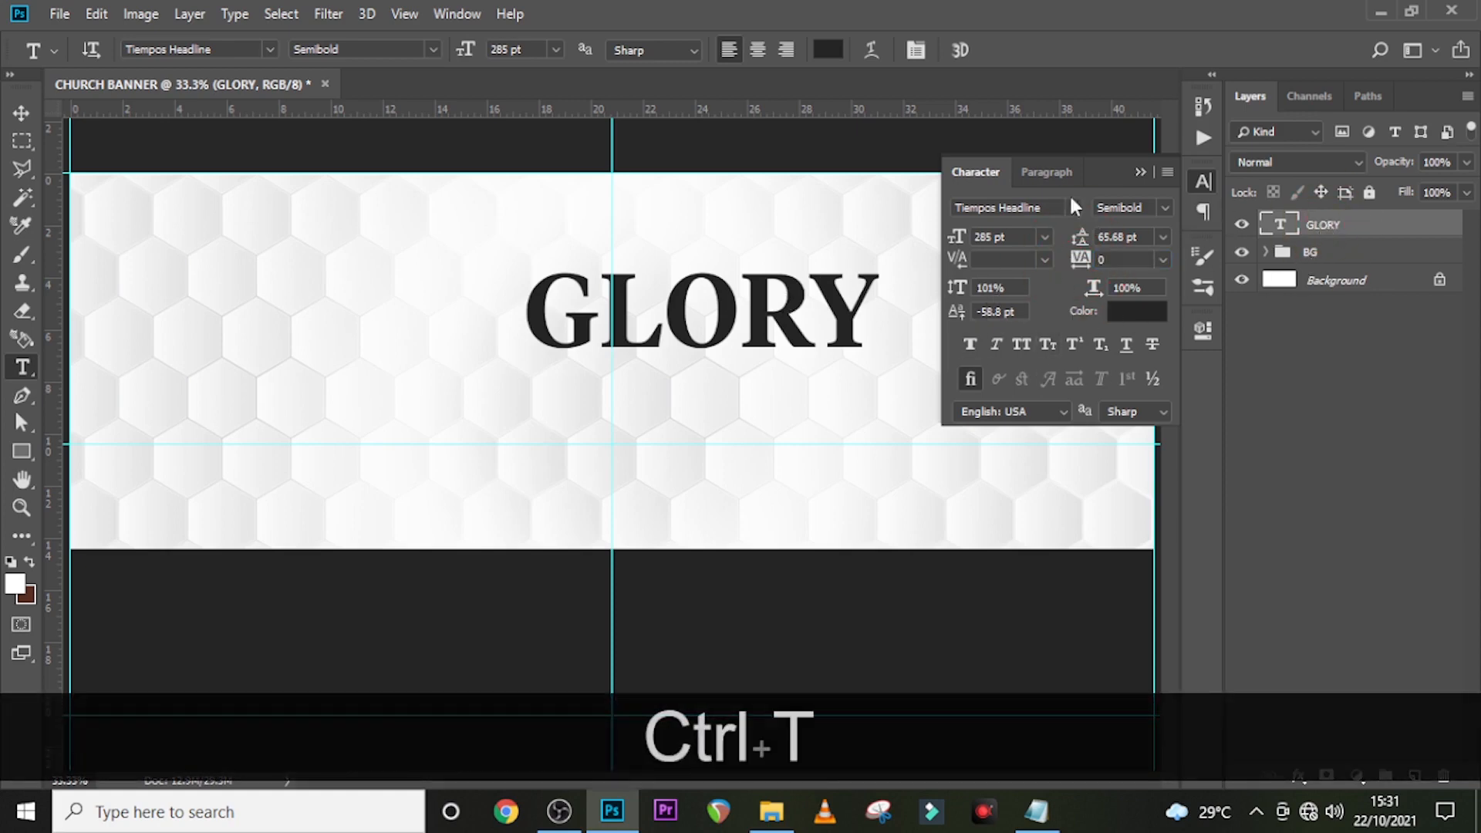
click(1047, 171)
click(998, 212)
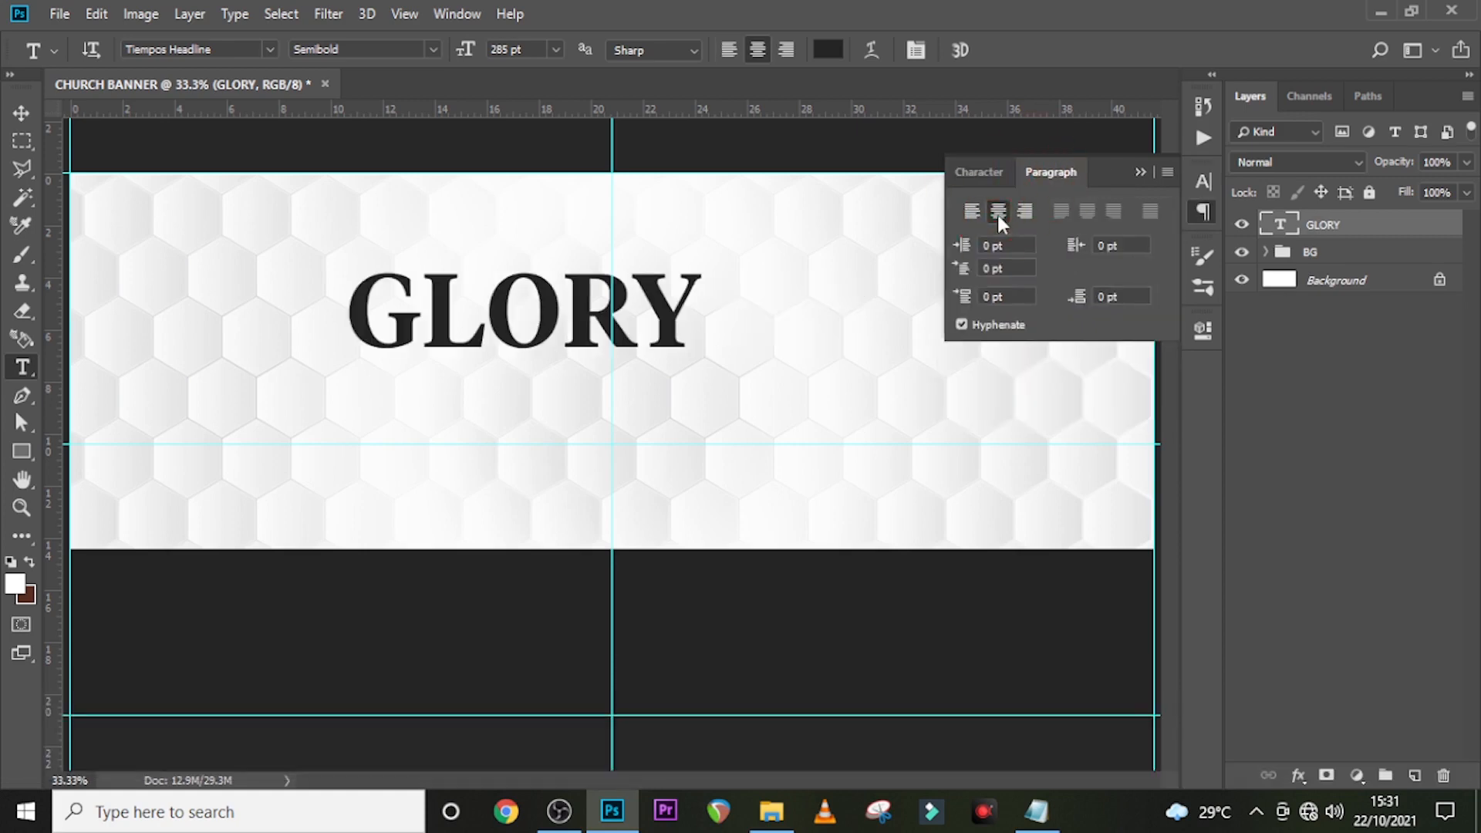
click(1139, 171)
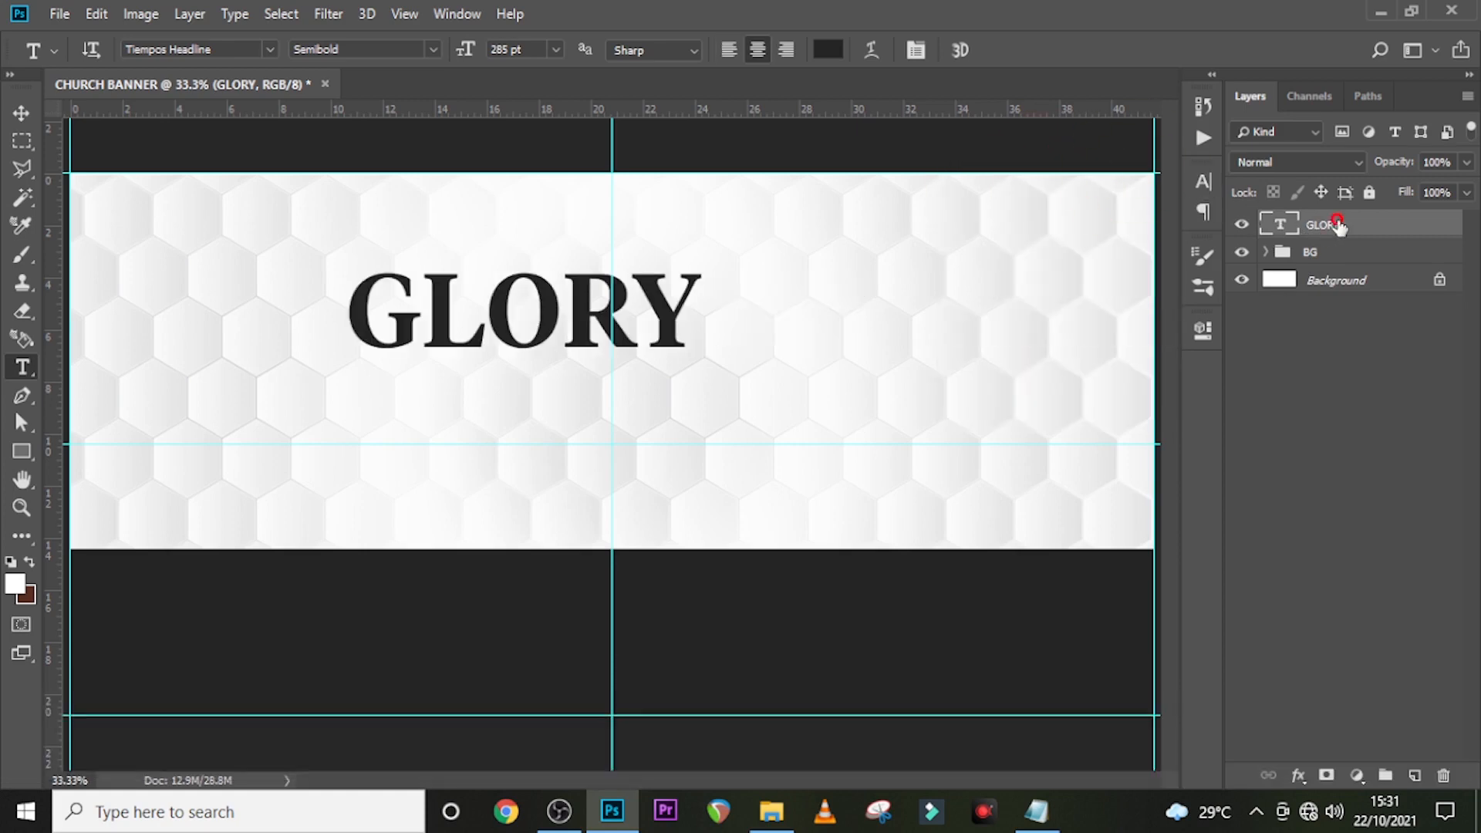
Move the GLORY text horizontally onto the vertical centre guide and nudge it 3 px to the left
key(ctrl+t)
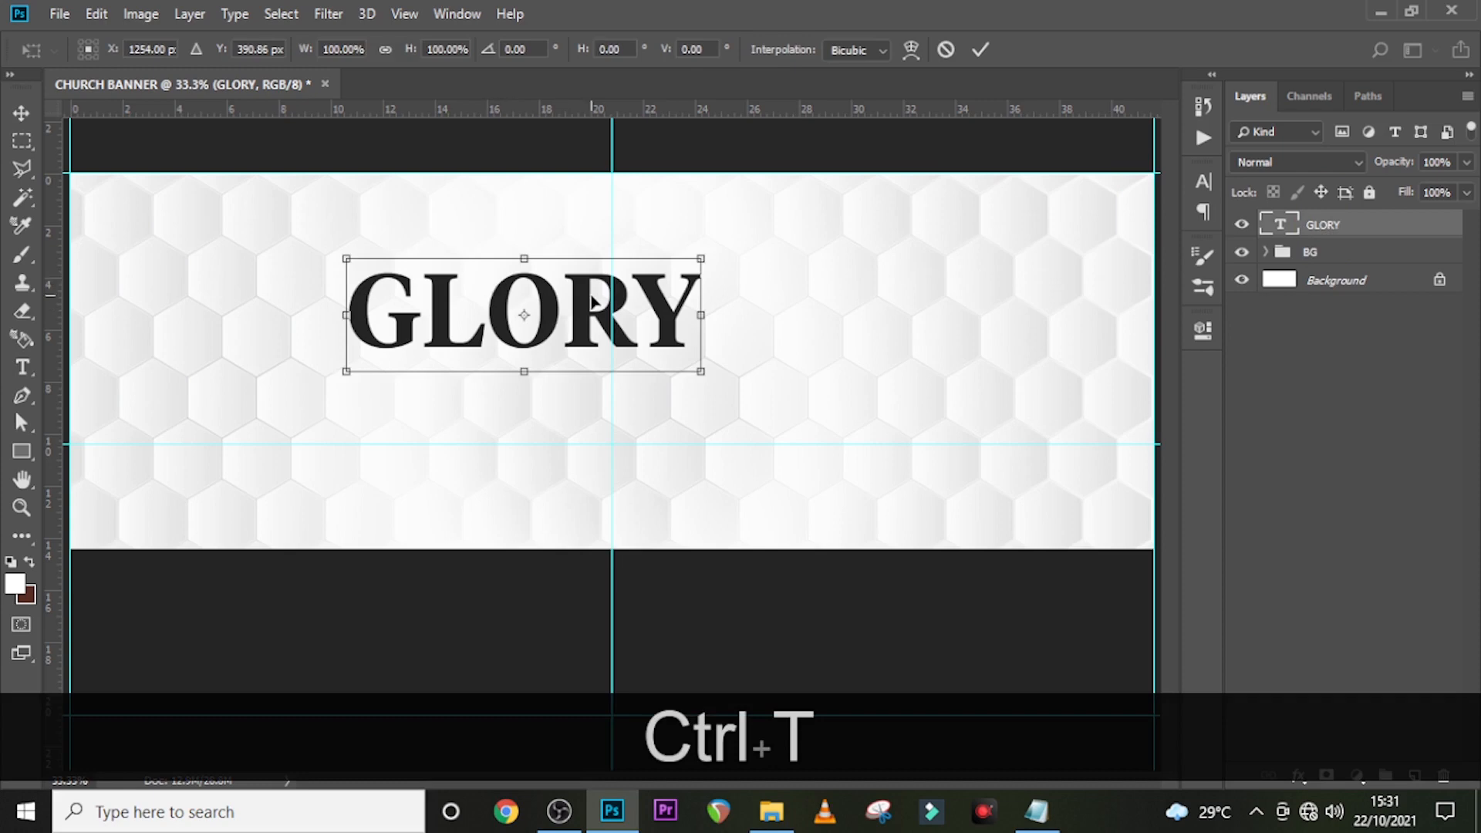
drag(590, 300, 684, 290)
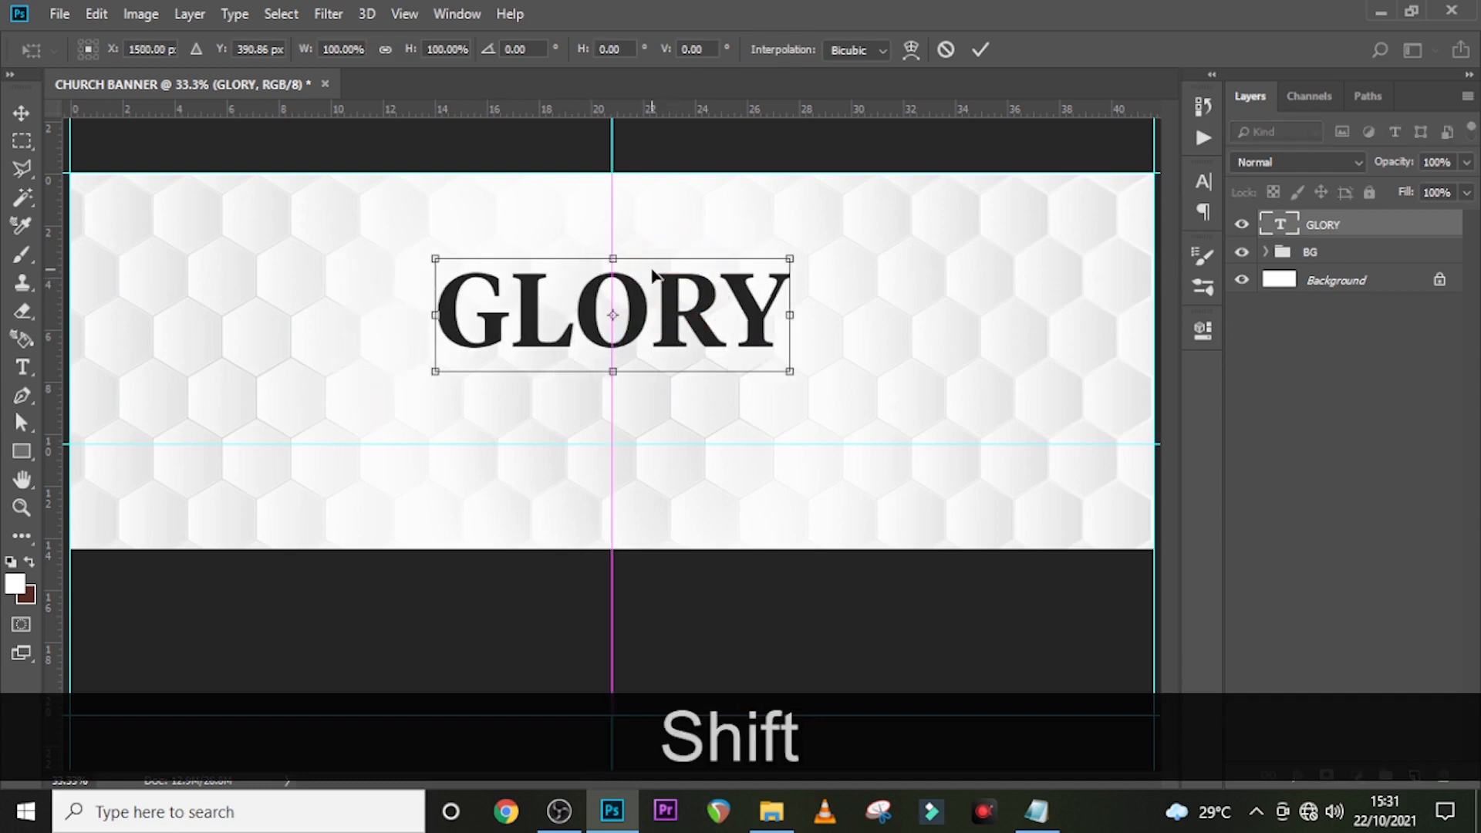
key(Left)
key(Left)
key(Left)
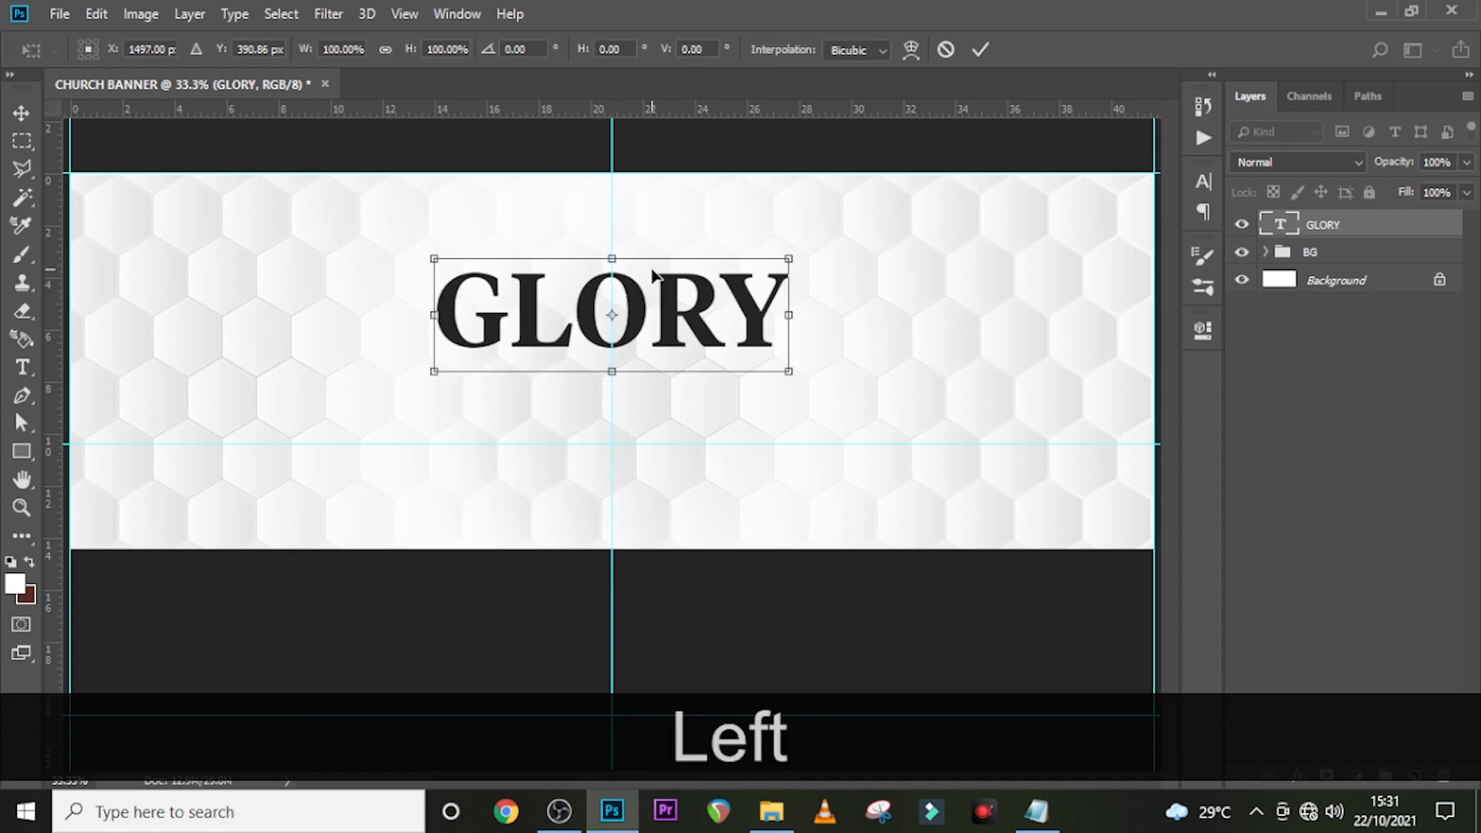
key(Return)
key(v)
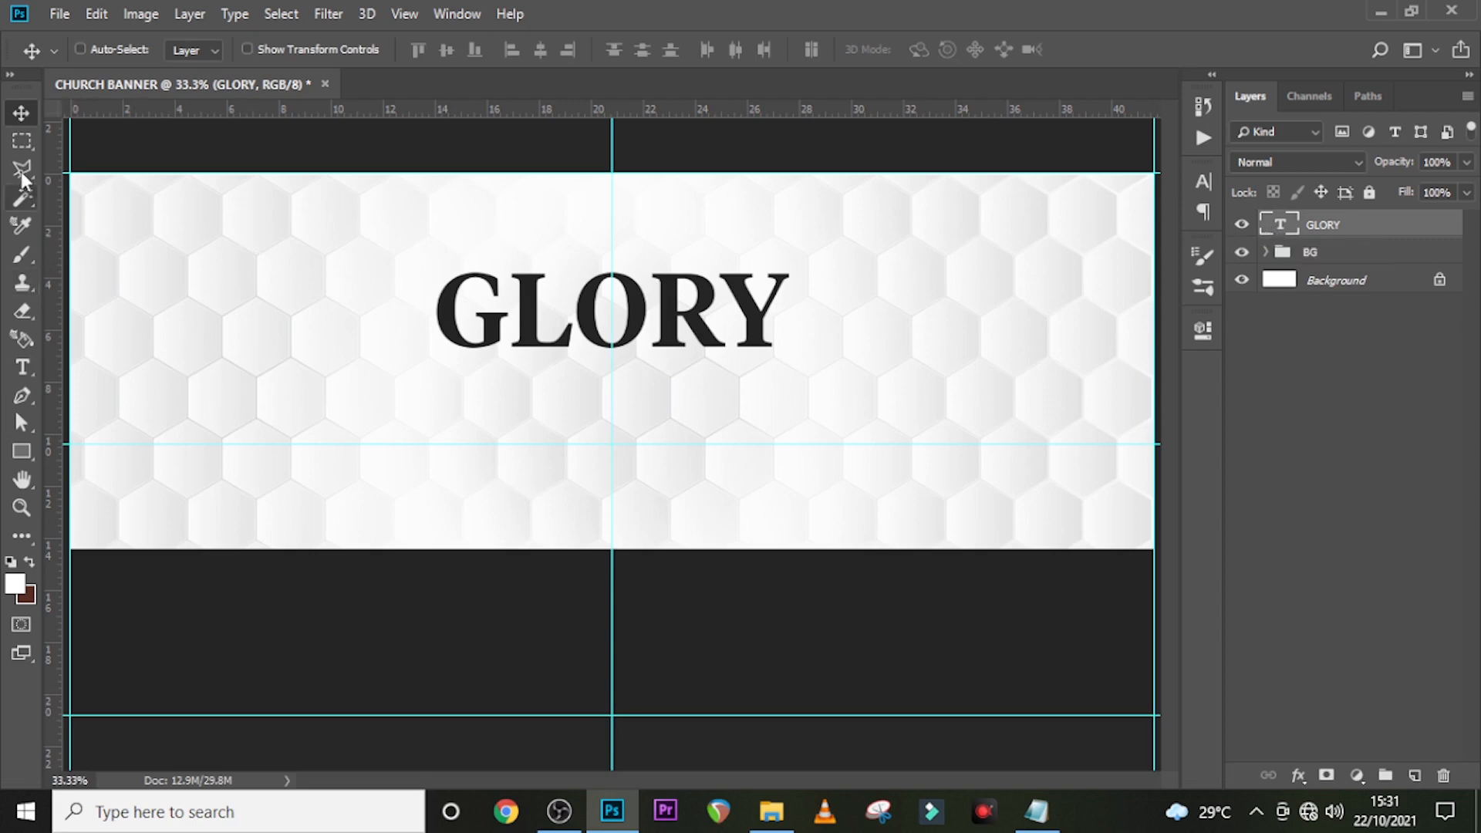
Draw a white rectangle about 240 x 114 px over the upper half of the O in GLORY and add a layer mask to it
click(22, 452)
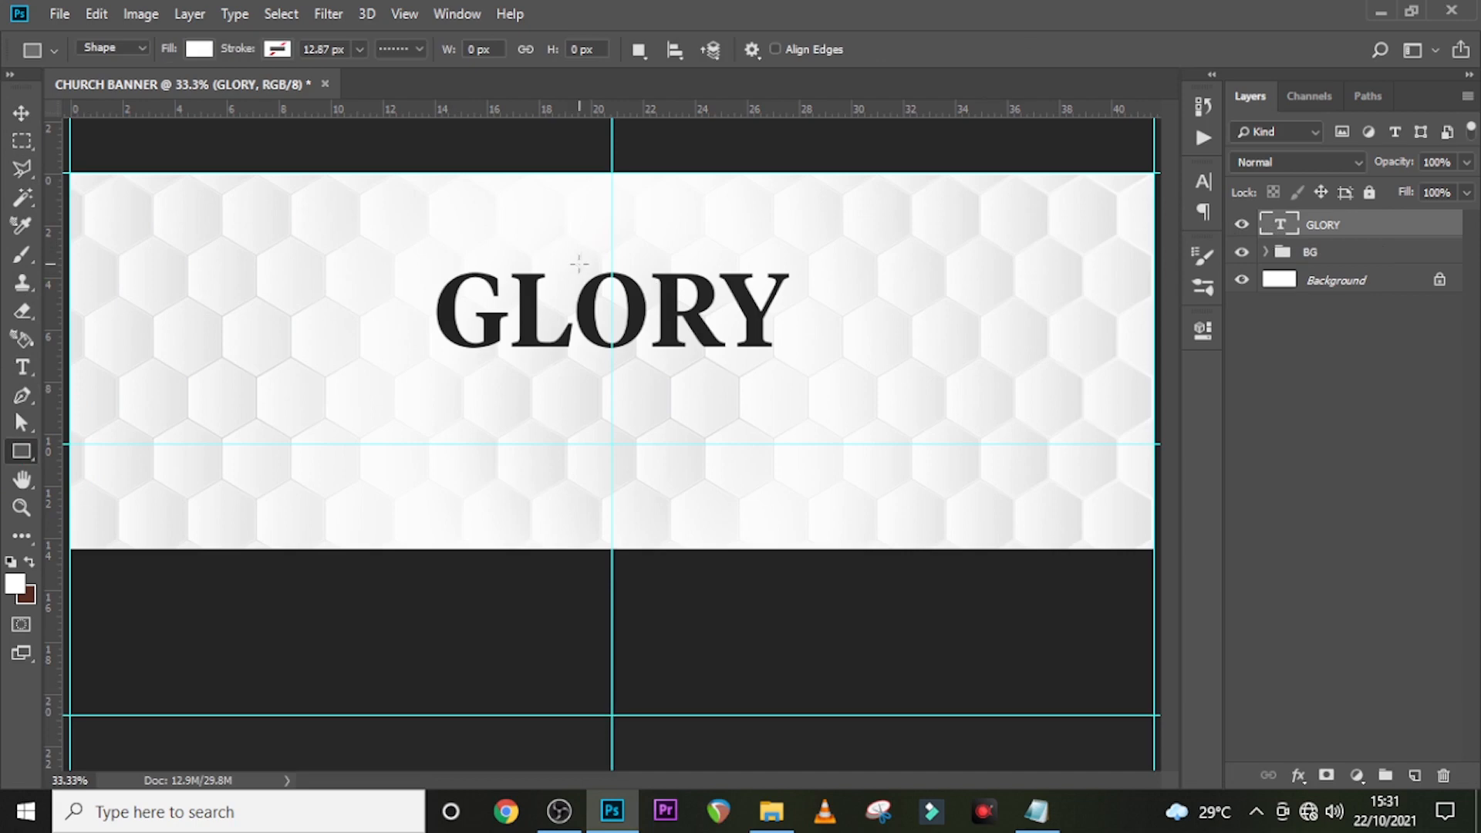
drag(569, 266, 654, 307)
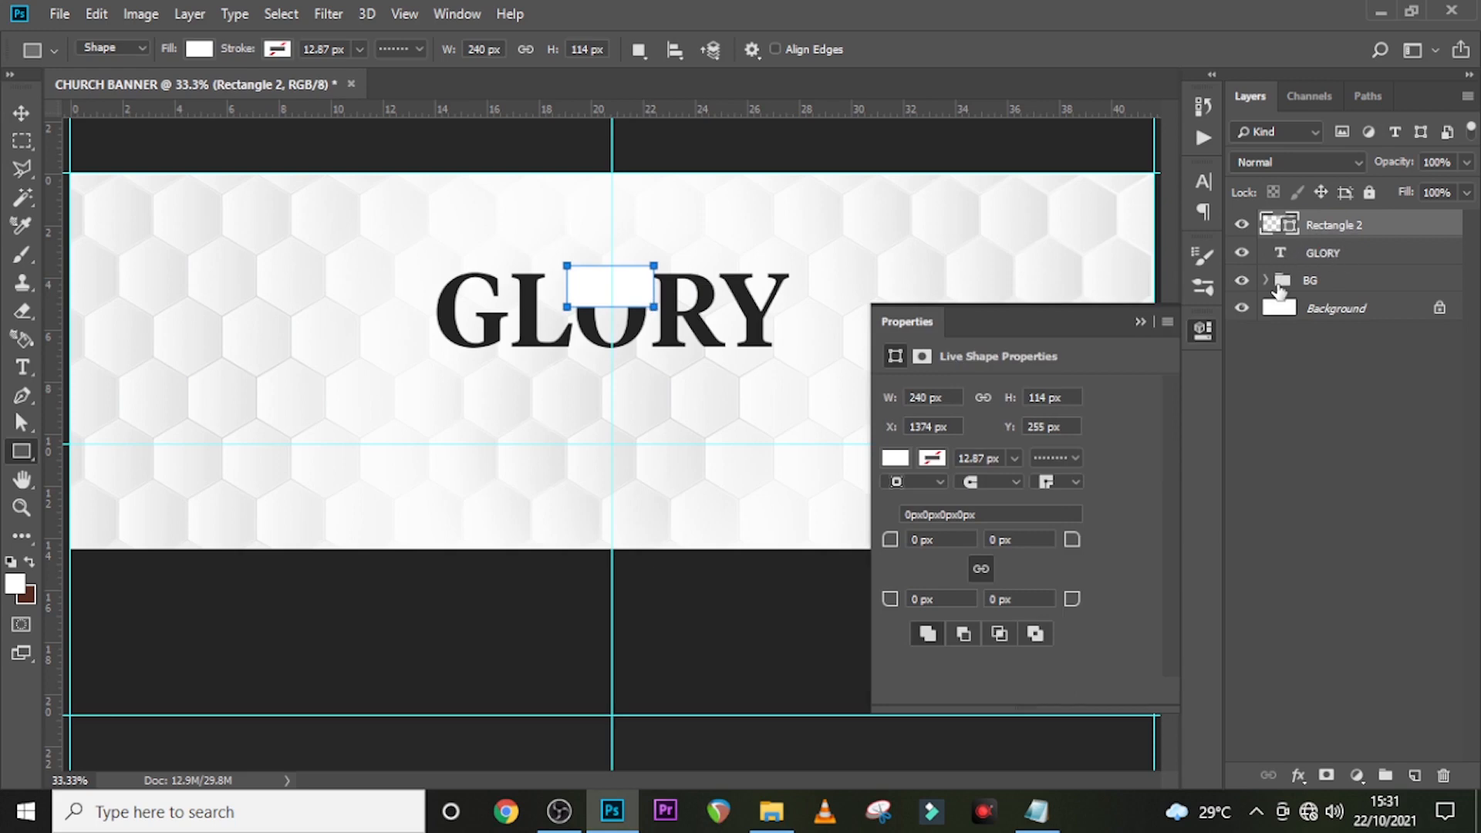
click(1326, 777)
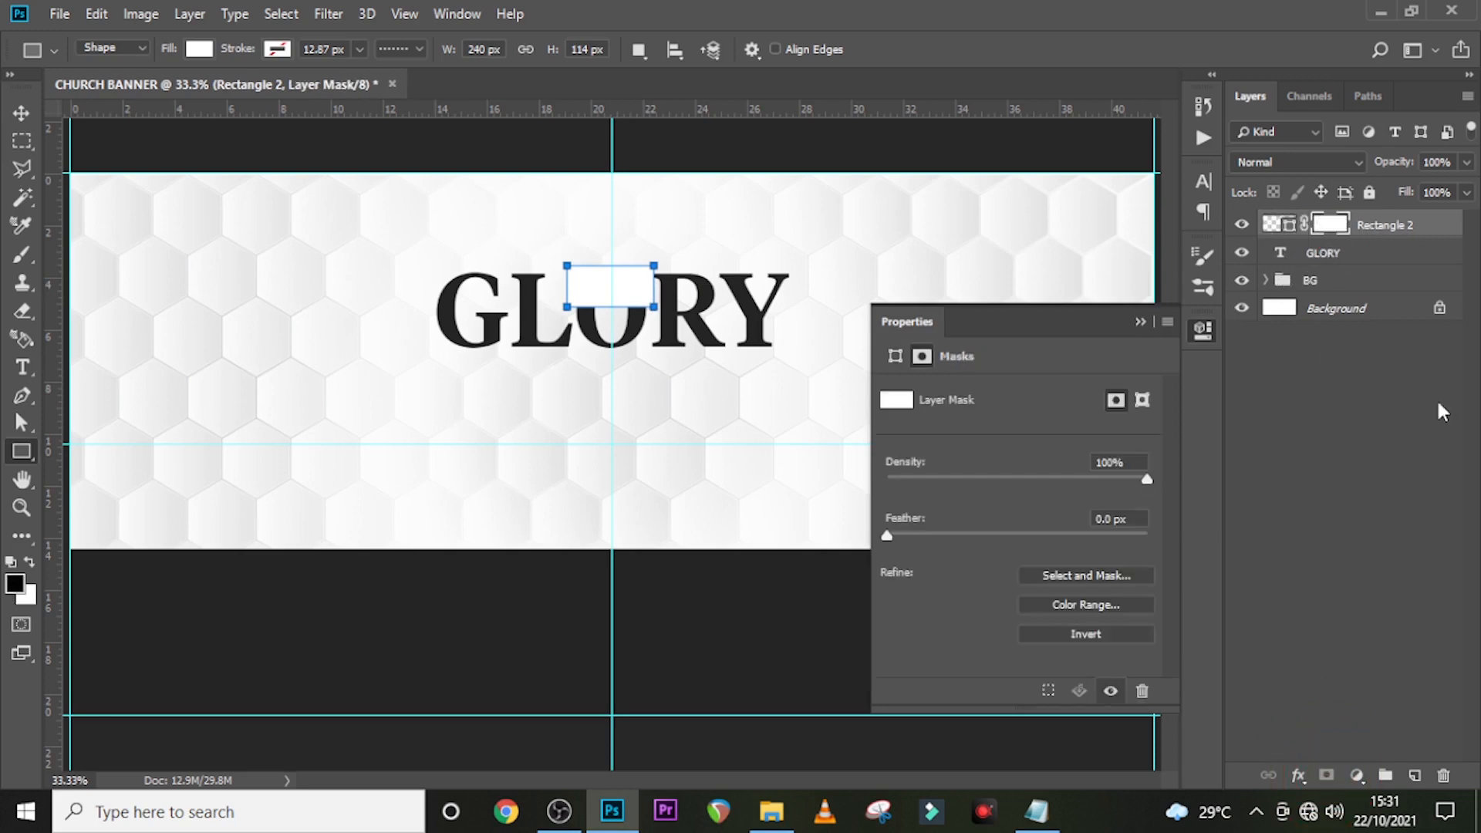
Load the outline of the GLORY text layer as a selection and invert it
click(1316, 259)
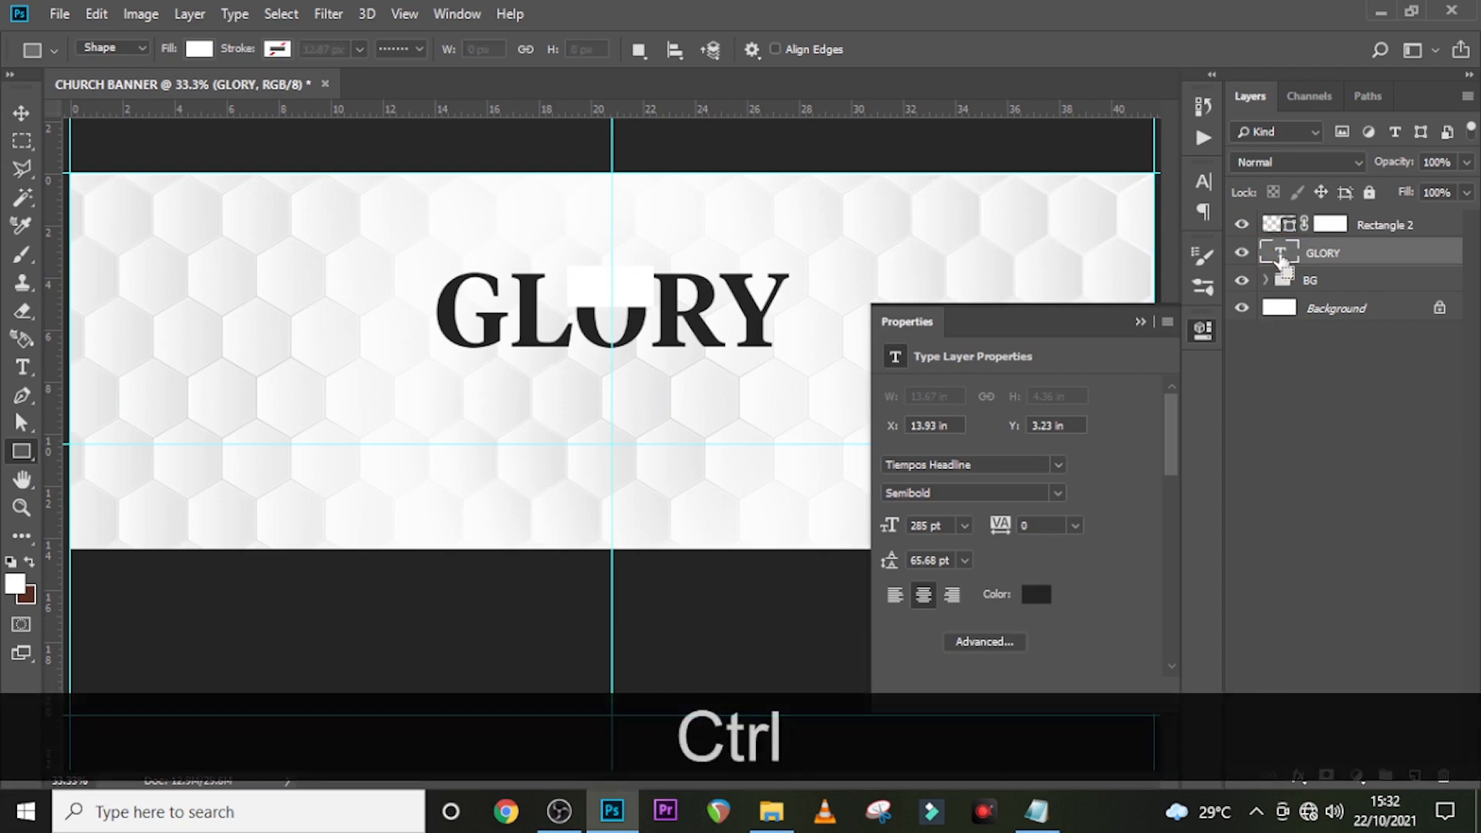
ctrl+click(1281, 261)
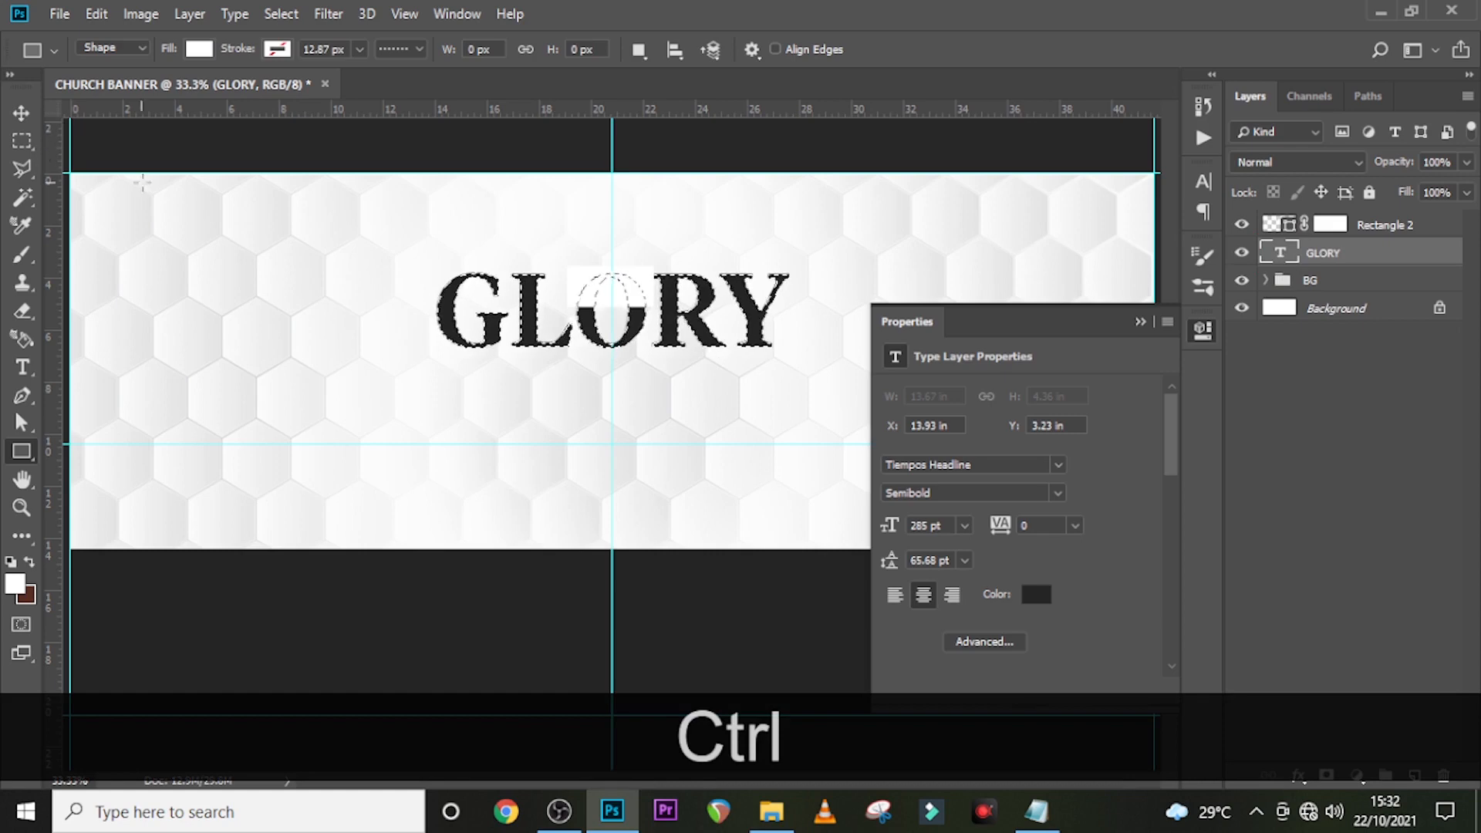
click(22, 170)
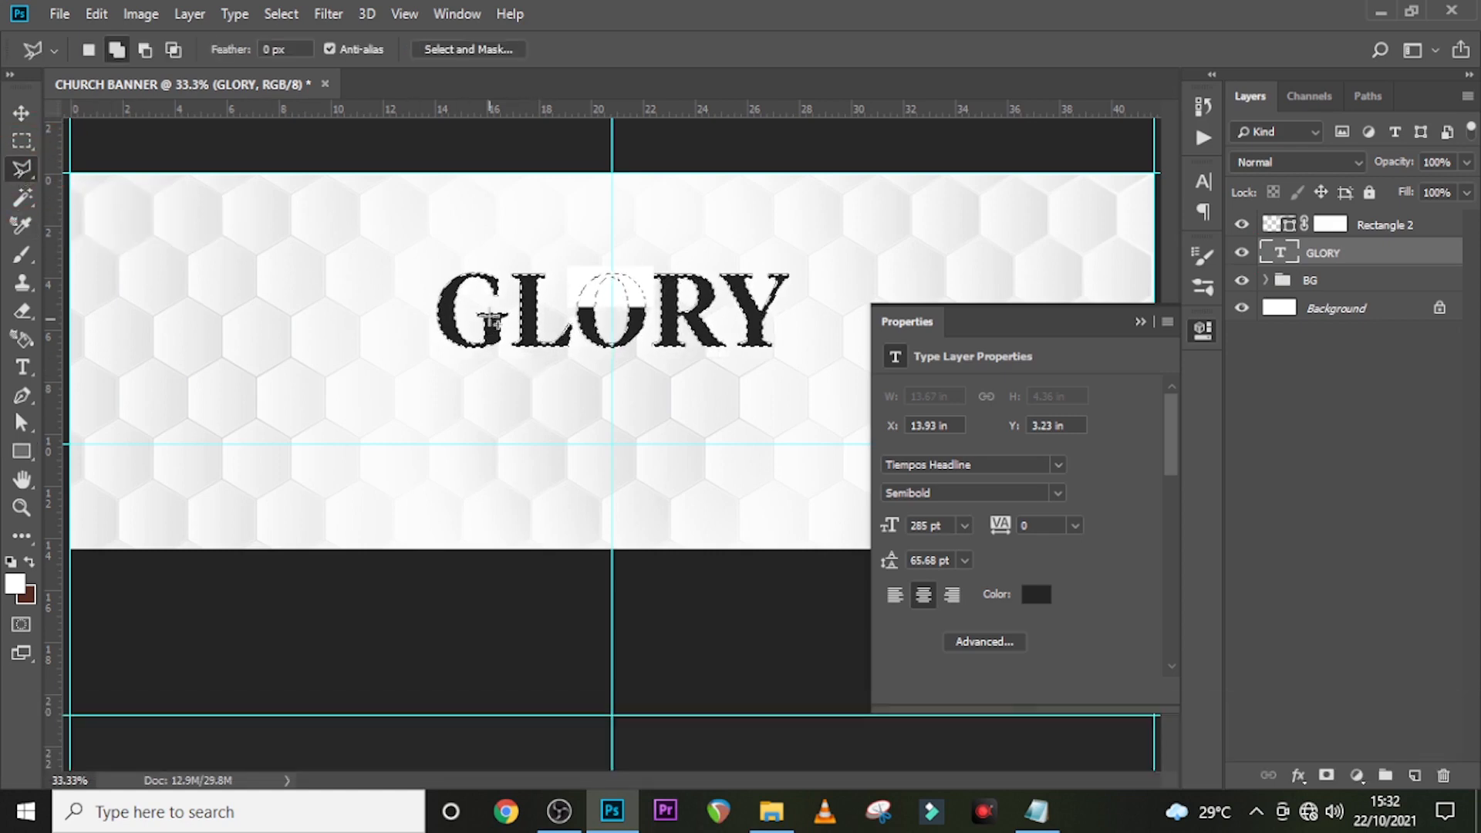
right_click(506, 258)
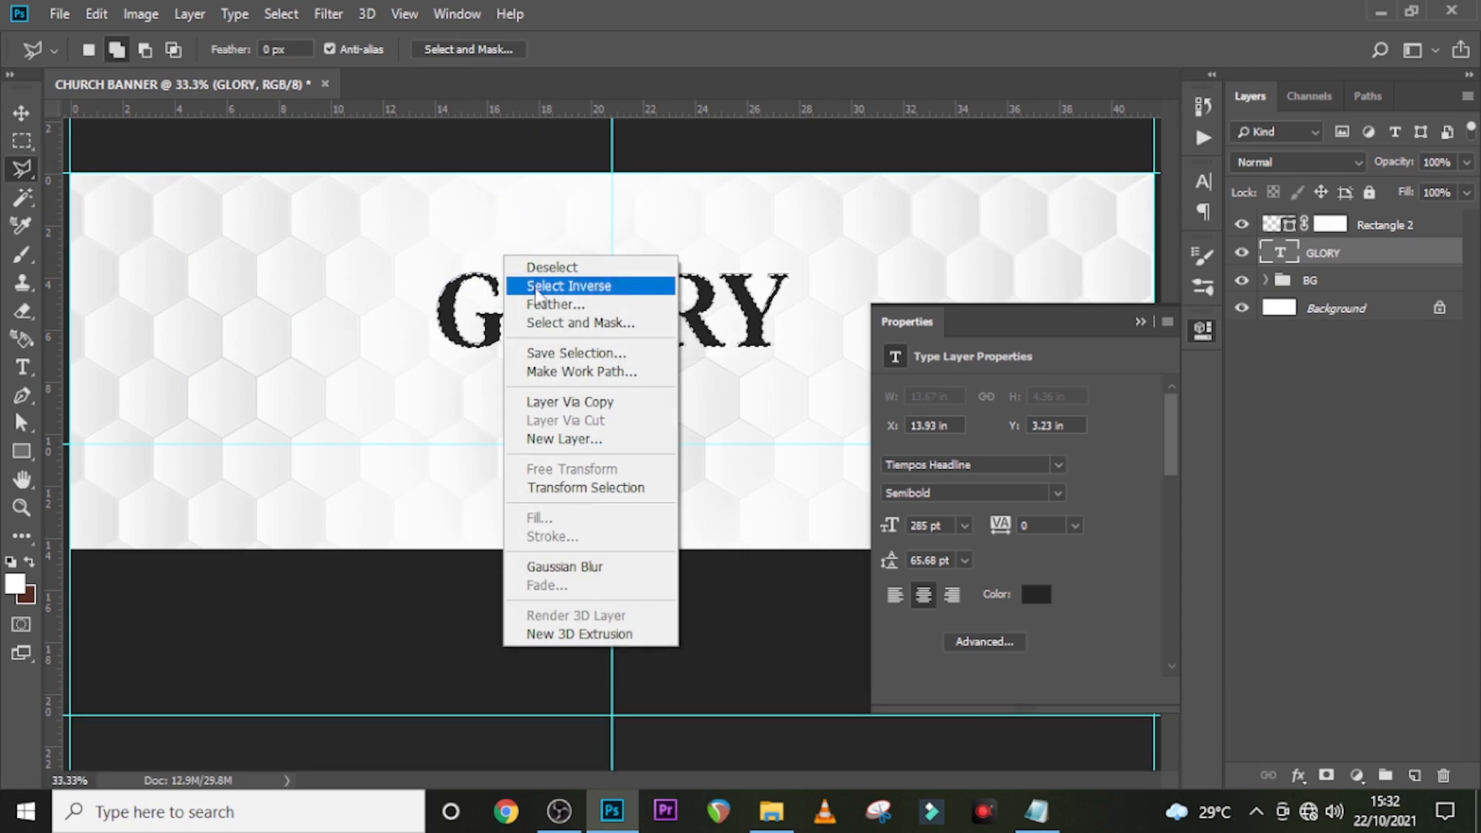
click(554, 290)
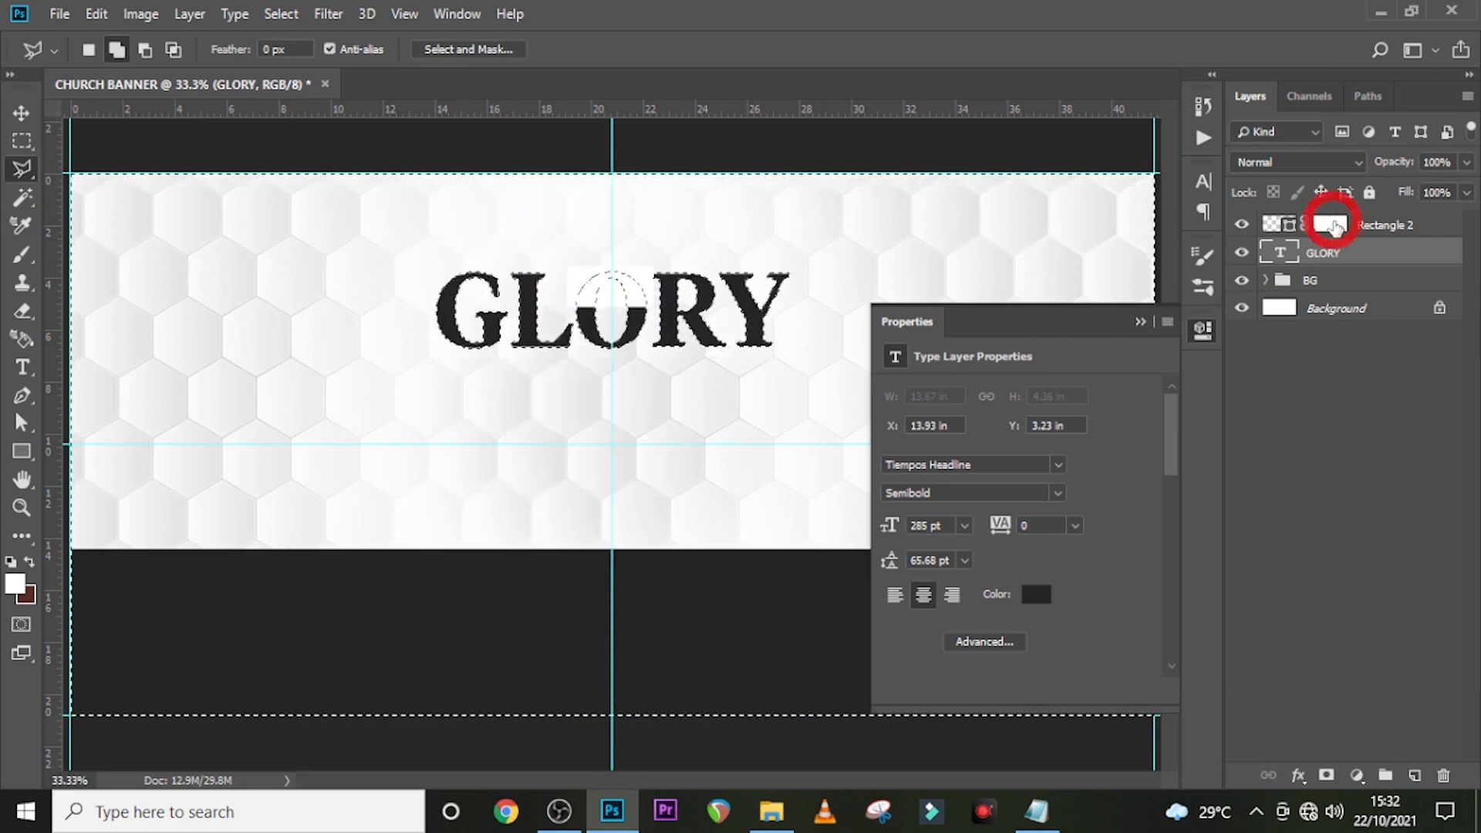
Target the rectangle's layer mask and set up a Hard Round brush with 100% flow
click(1330, 226)
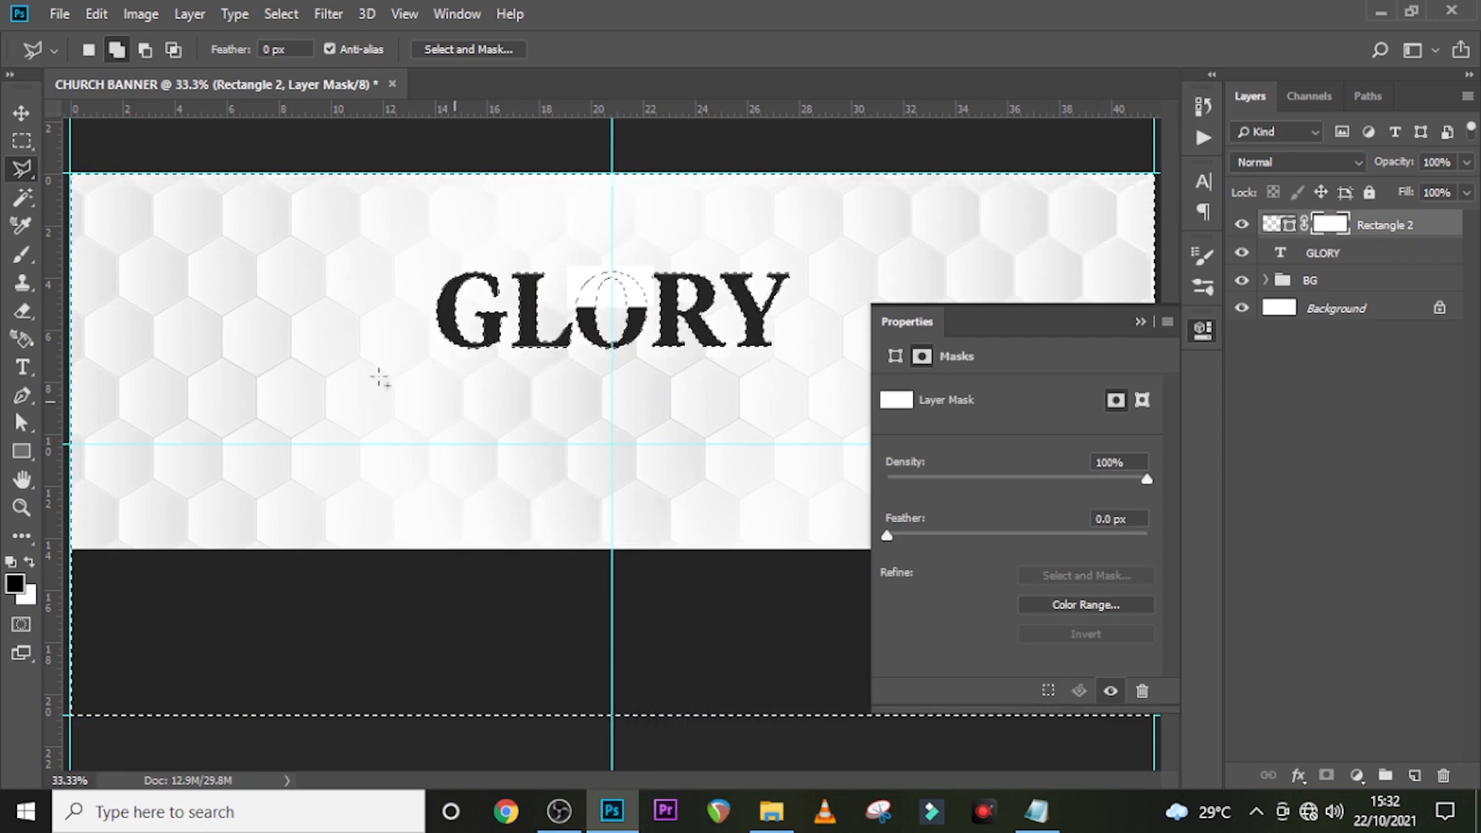
key(b)
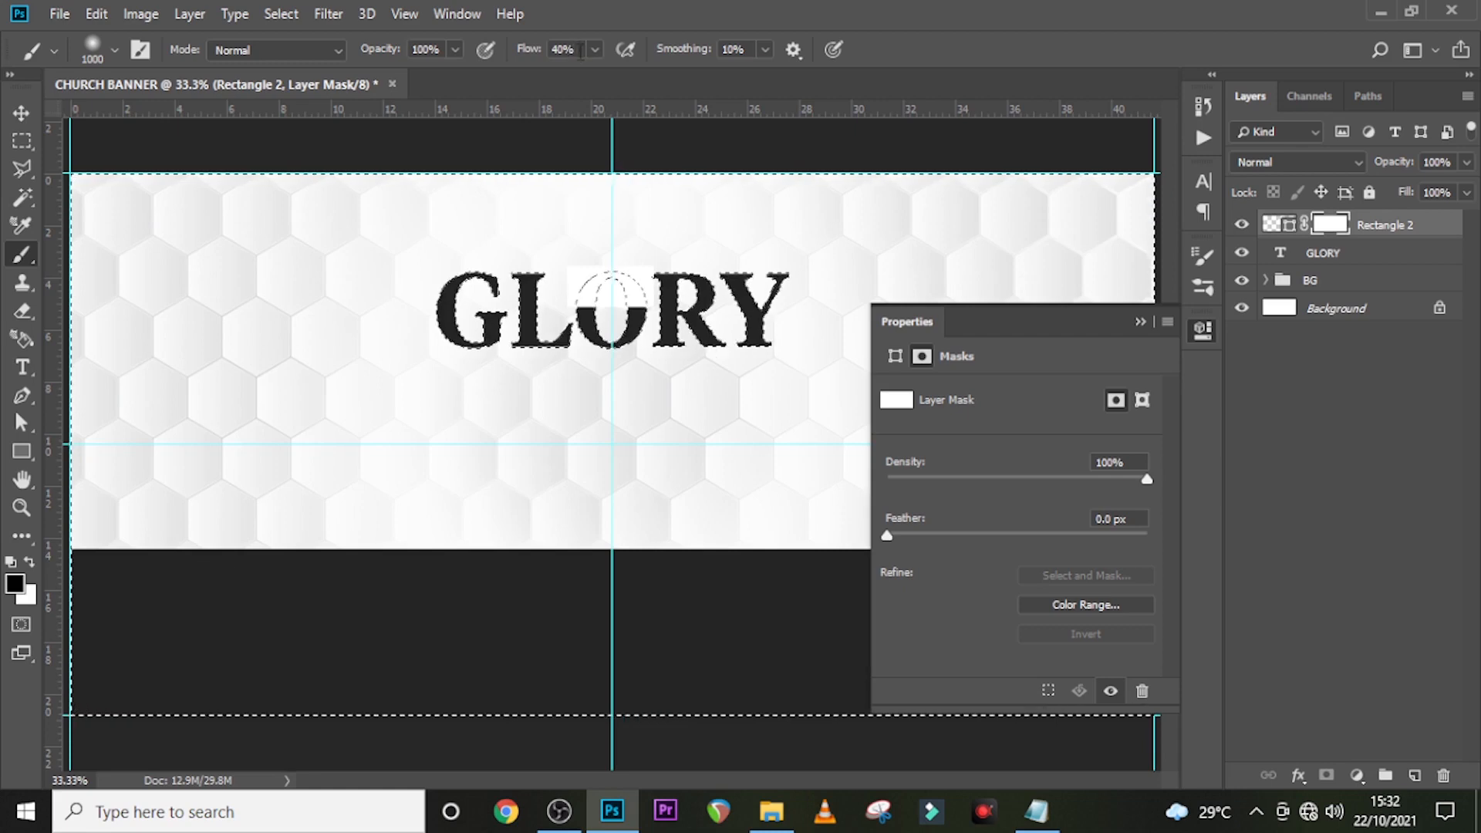
click(502, 35)
text(100)
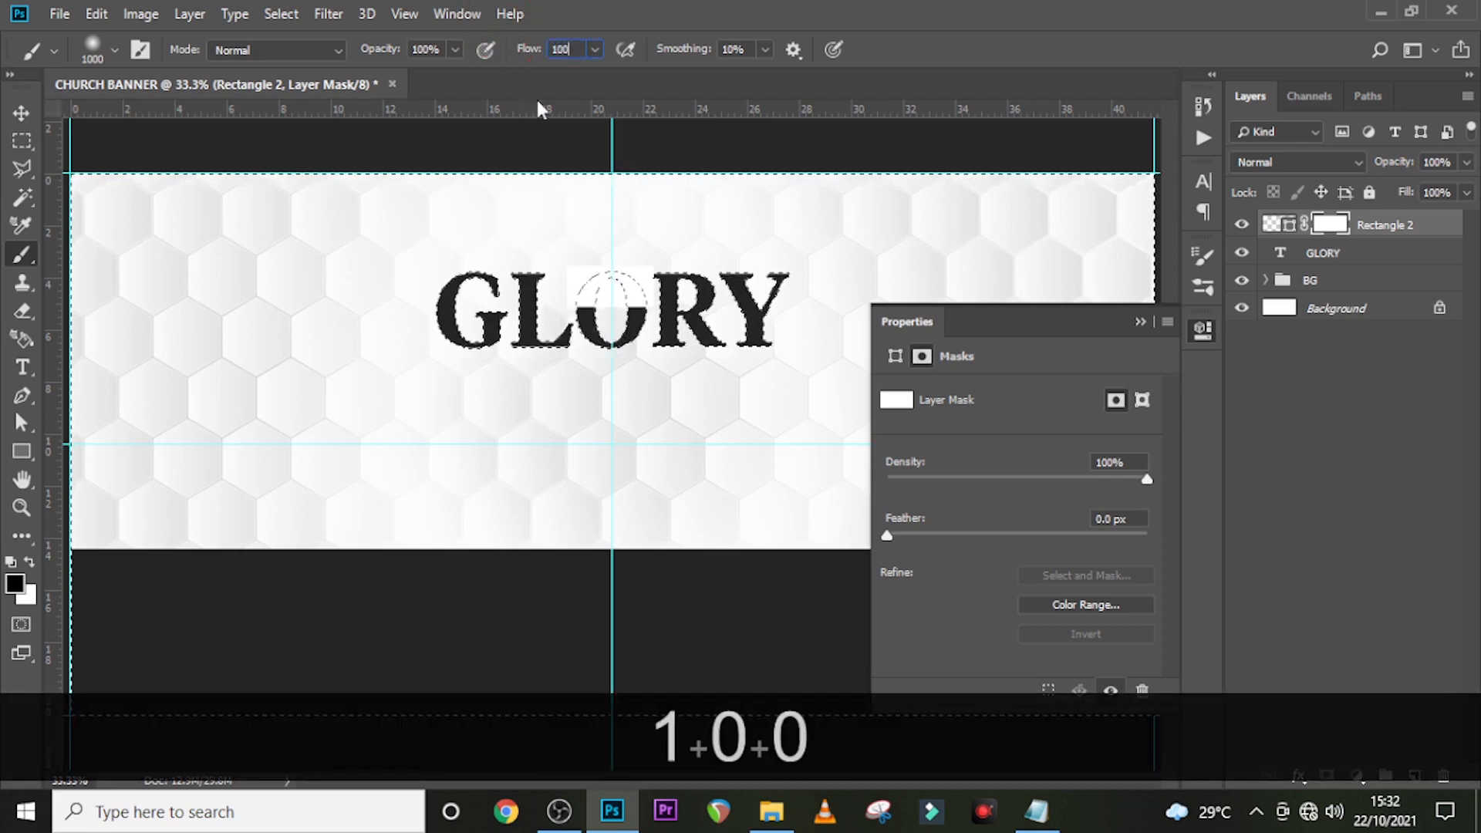
key(Return)
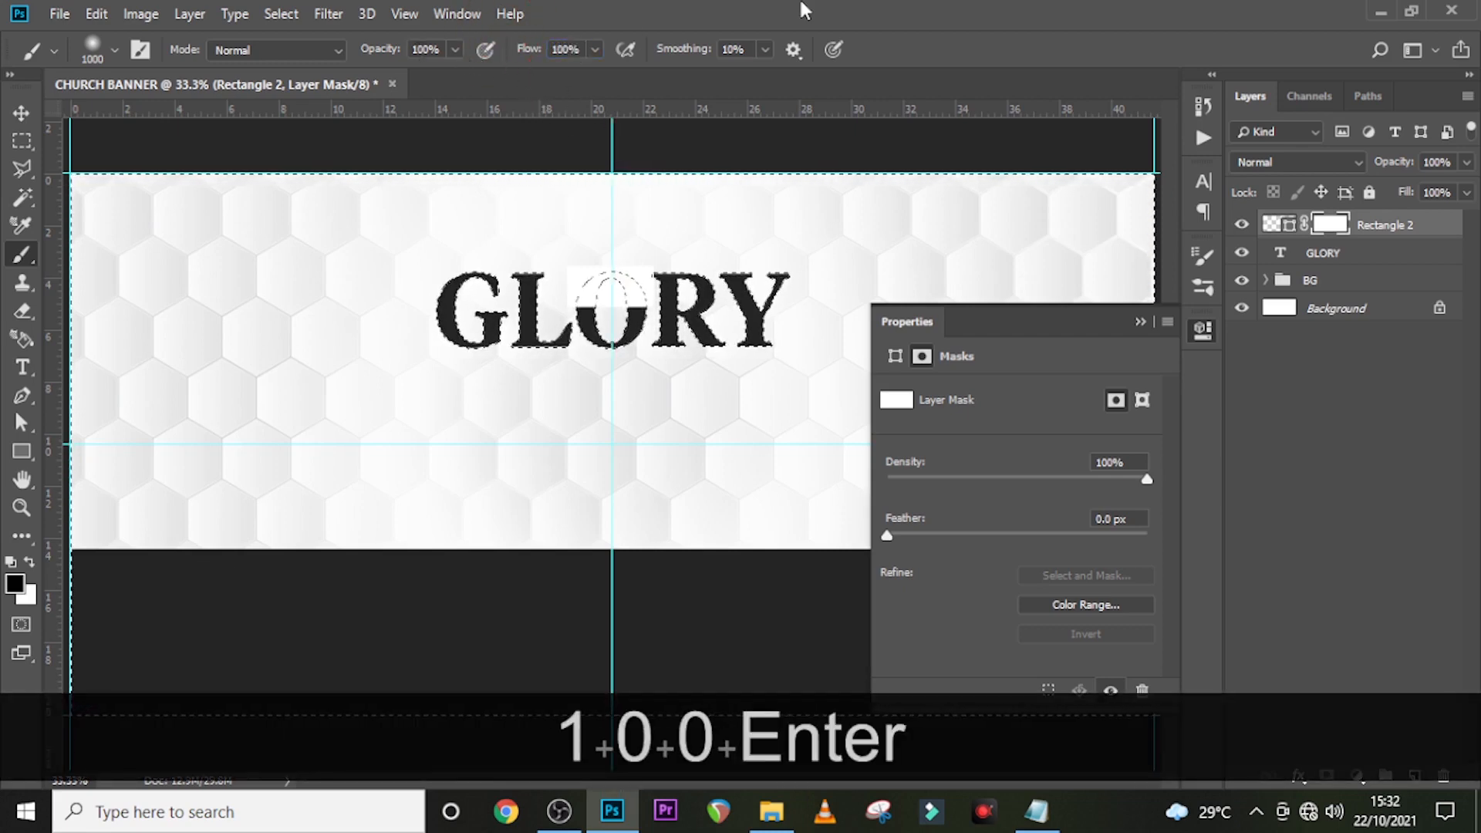
click(88, 51)
click(100, 366)
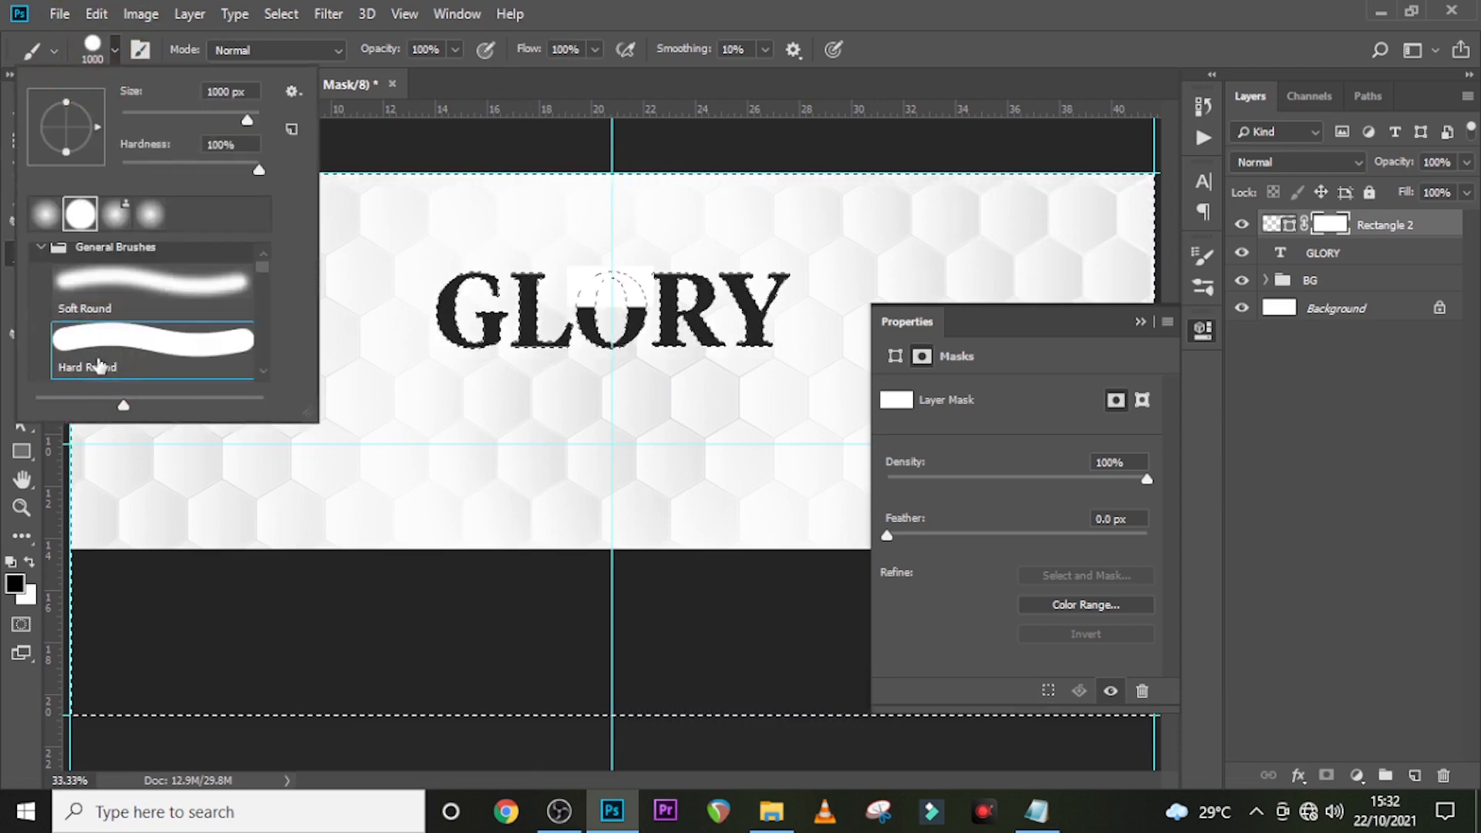
click(700, 9)
key(Caps_Lock)
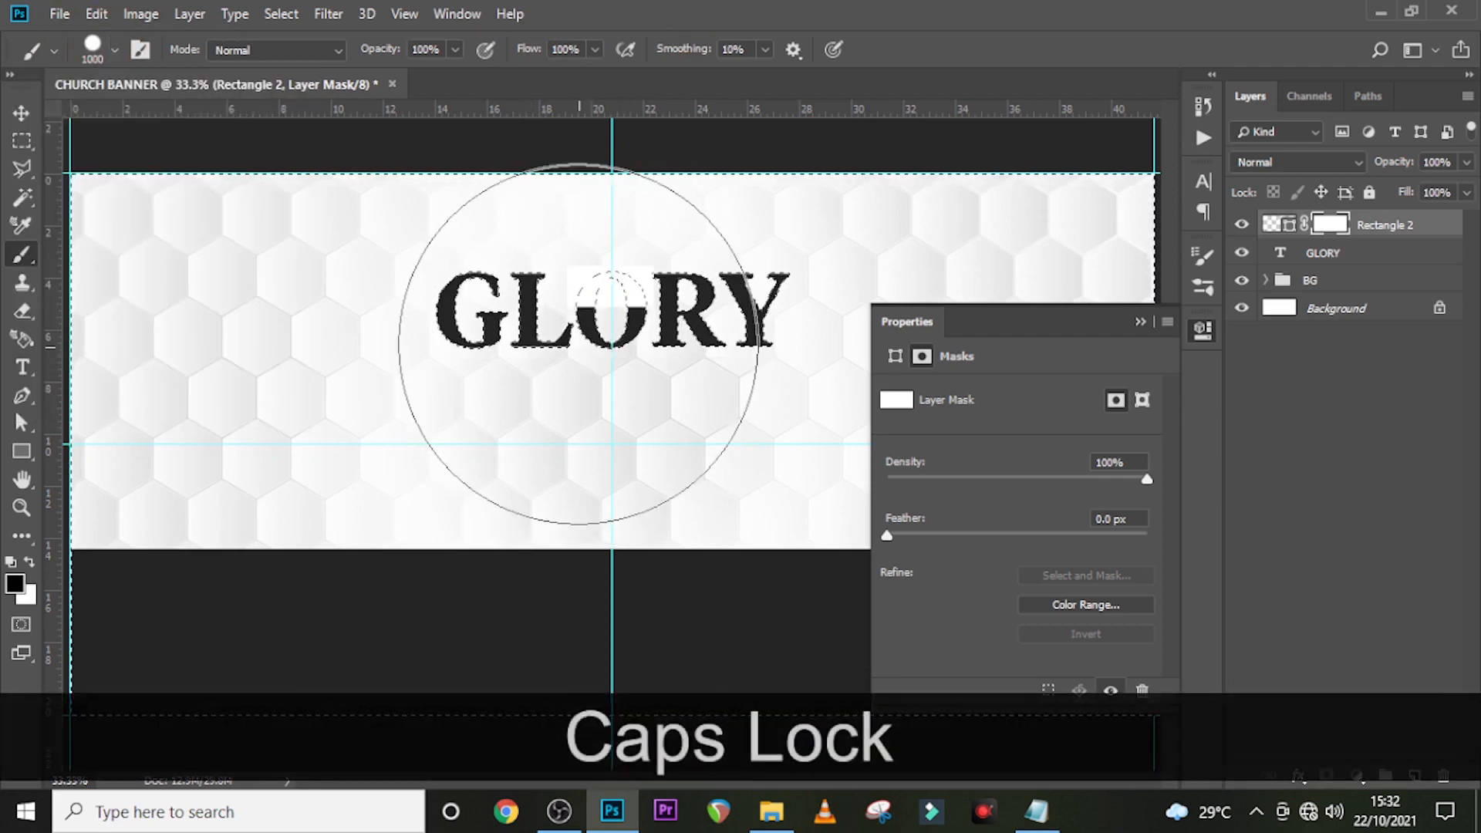
Shrink the brush to 90 px, paint black on the mask to hide the rectangle outside the O, and clear the selection
key(bracketleft)
key(bracketleft)
key(bracketleft)
key(bracketleft)
key(bracketleft)
key(bracketleft)
key(bracketleft)
key(bracketleft)
key(bracketleft)
key(bracketleft)
key(bracketleft)
key(bracketleft)
key(bracketleft)
key(bracketleft)
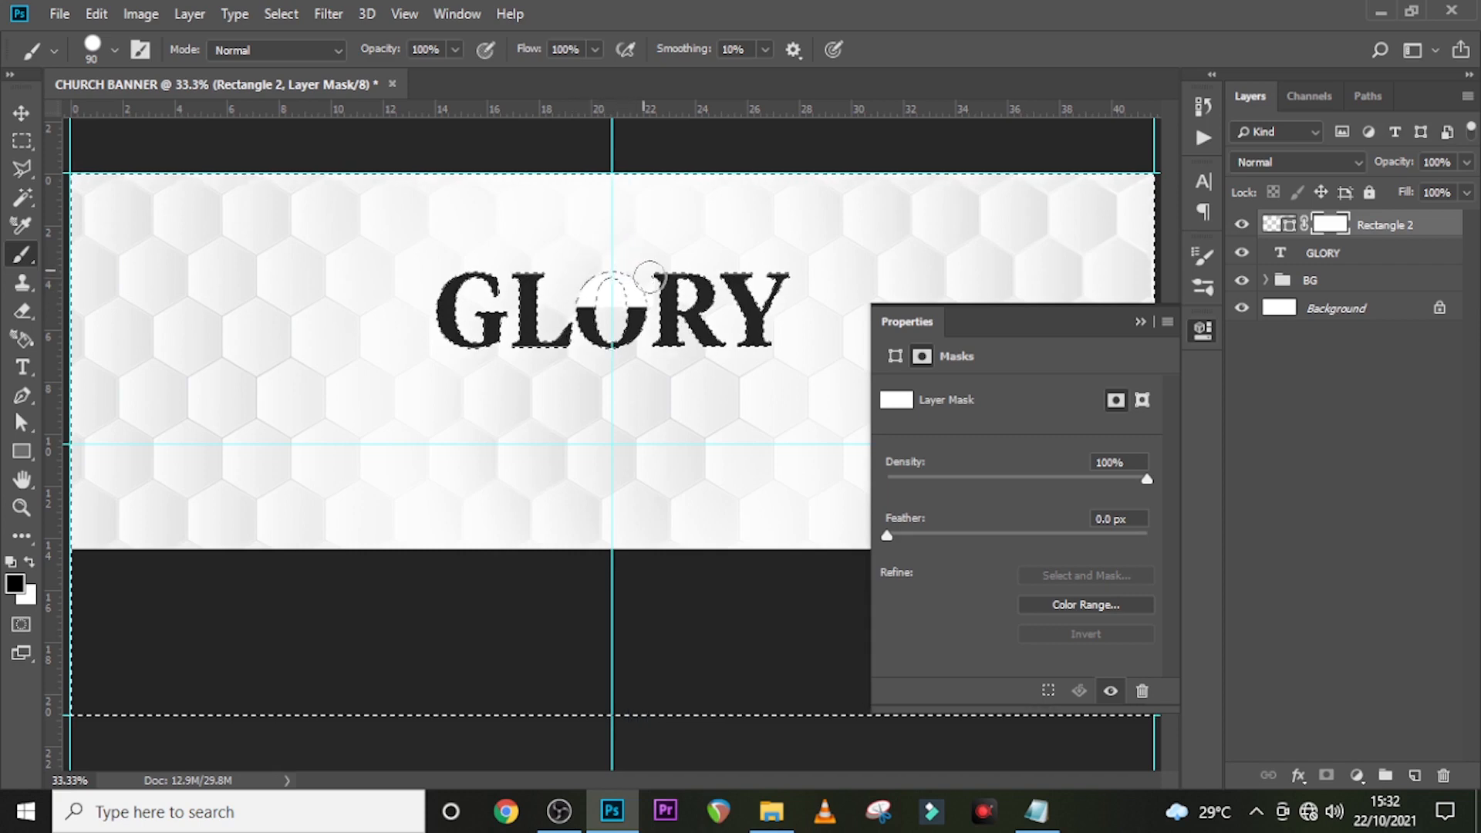
drag(662, 311, 614, 293)
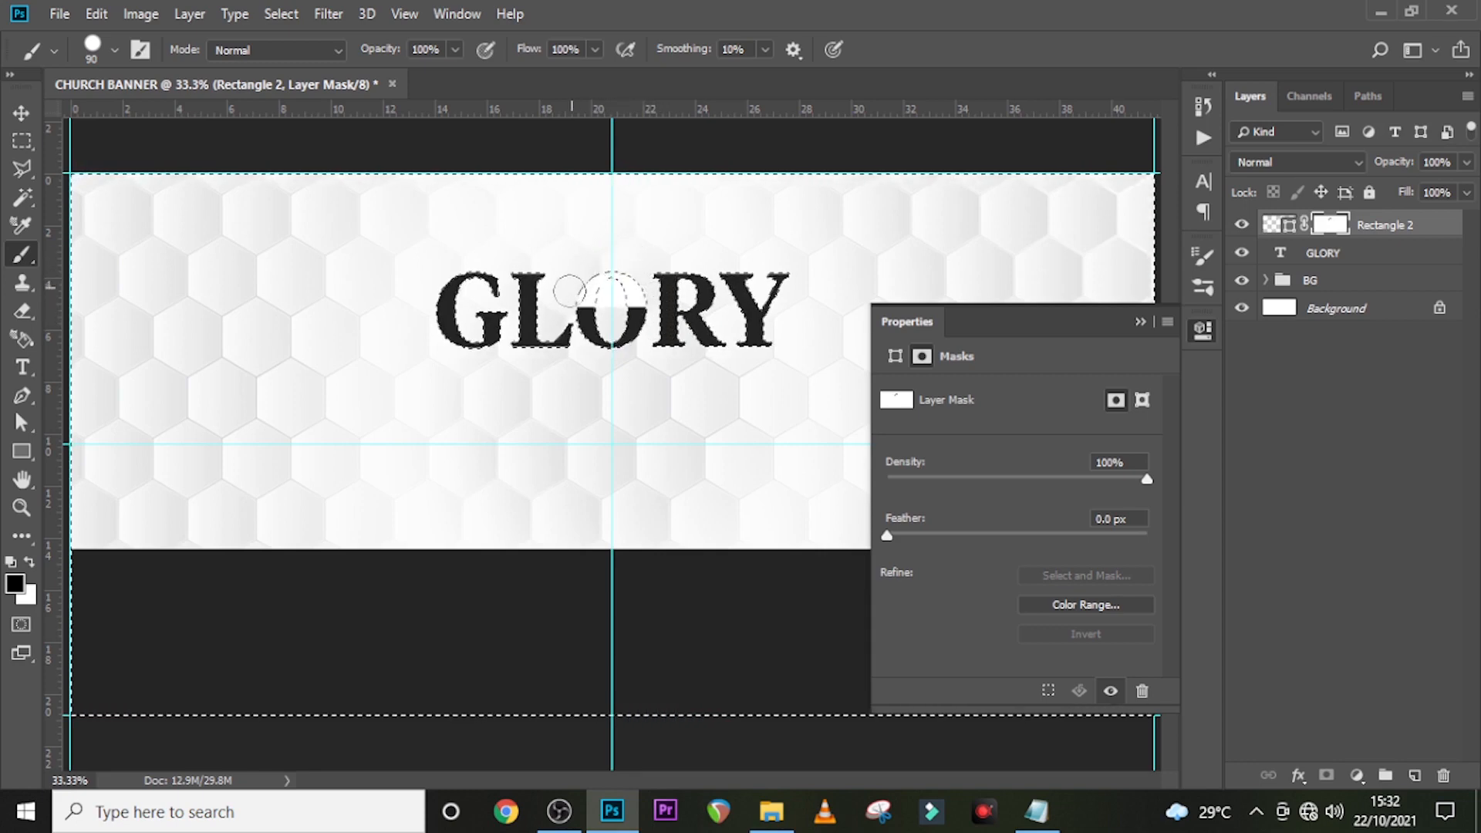
click(1270, 225)
key(ctrl+d)
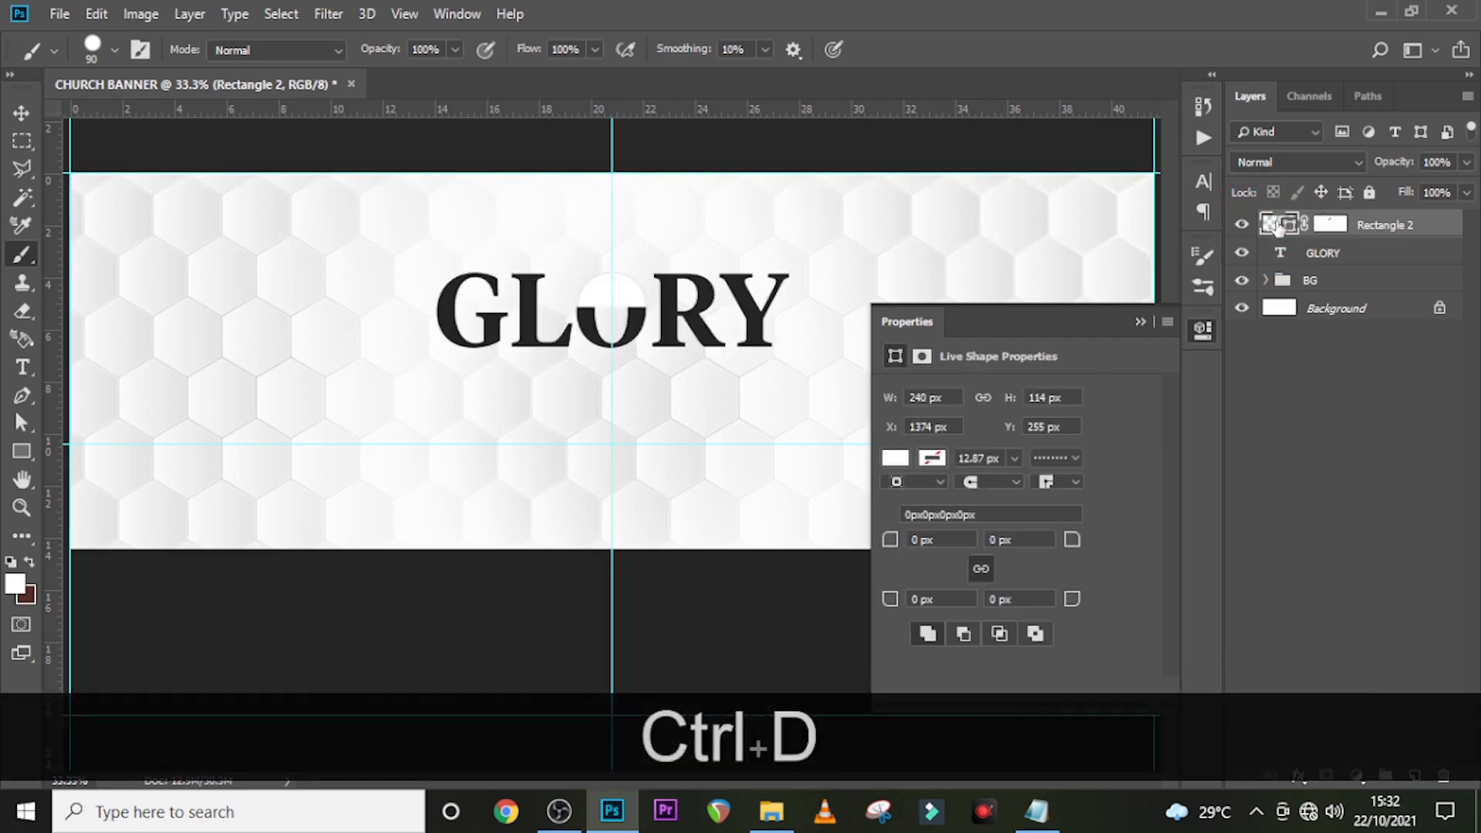
Change the fill colour of the masked rectangle on the O to orange ff7129
double_click(1273, 225)
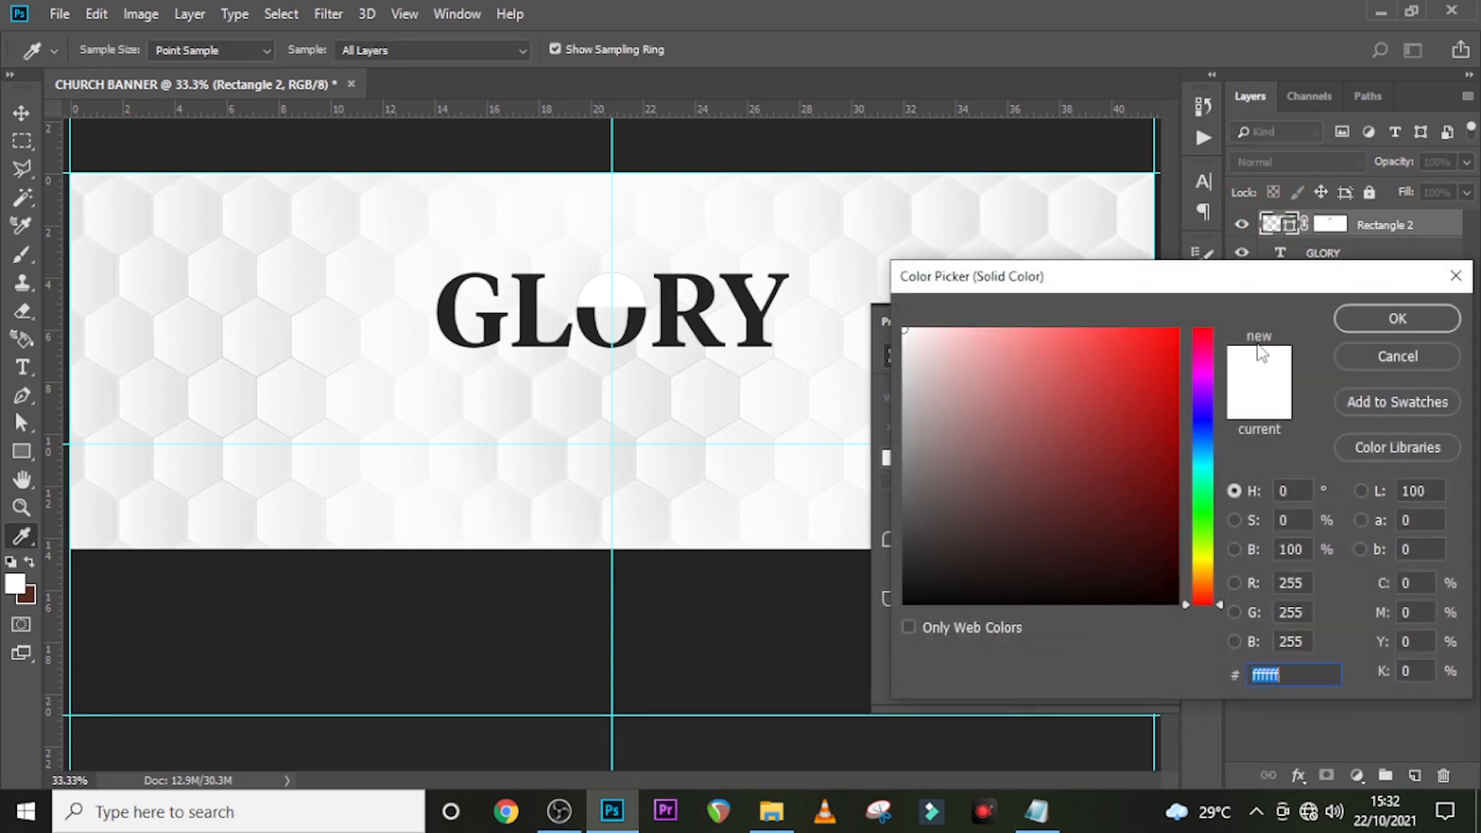
text(ff)
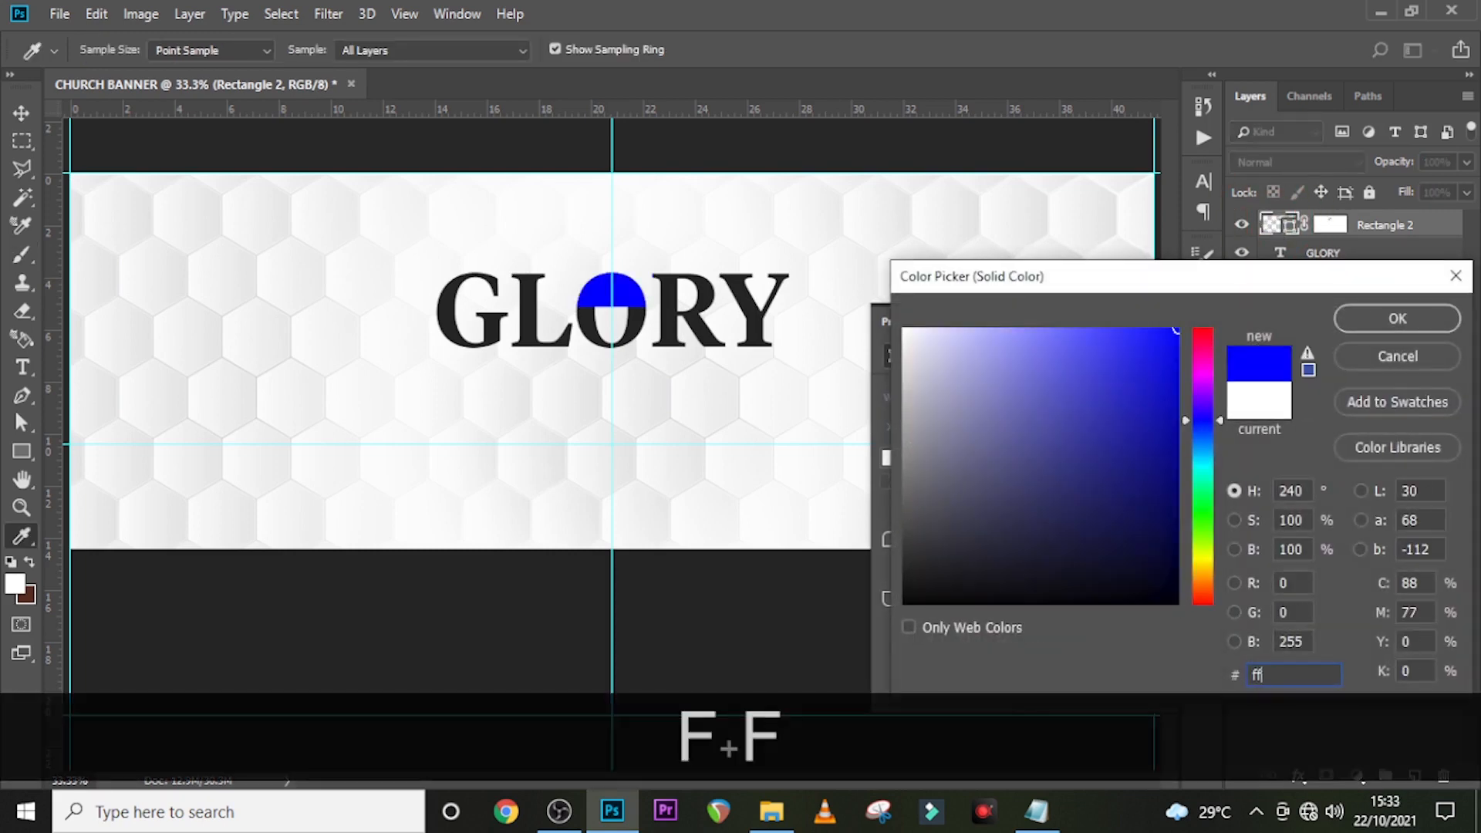
text(7)
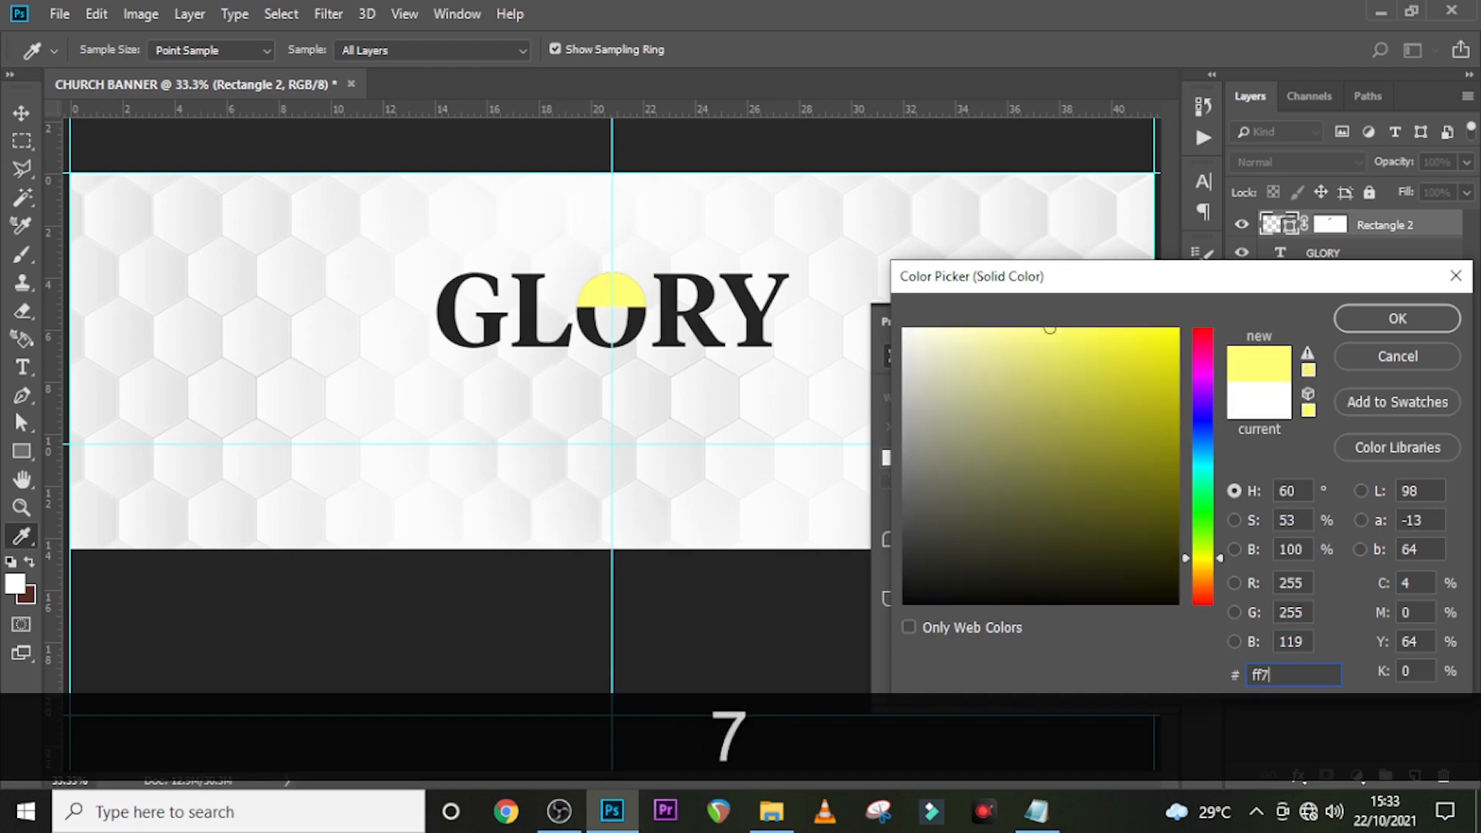
text(12)
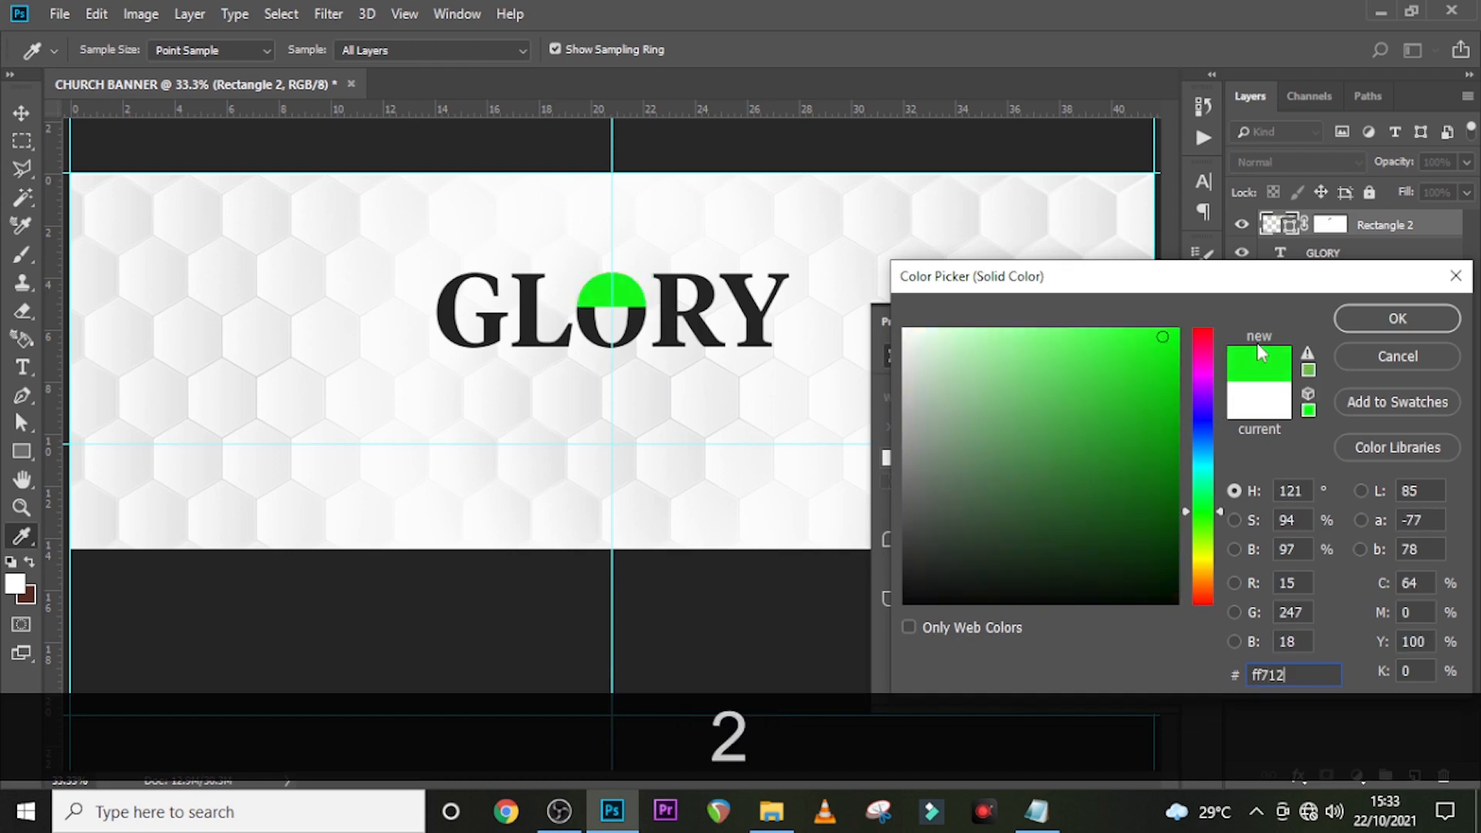
text(9)
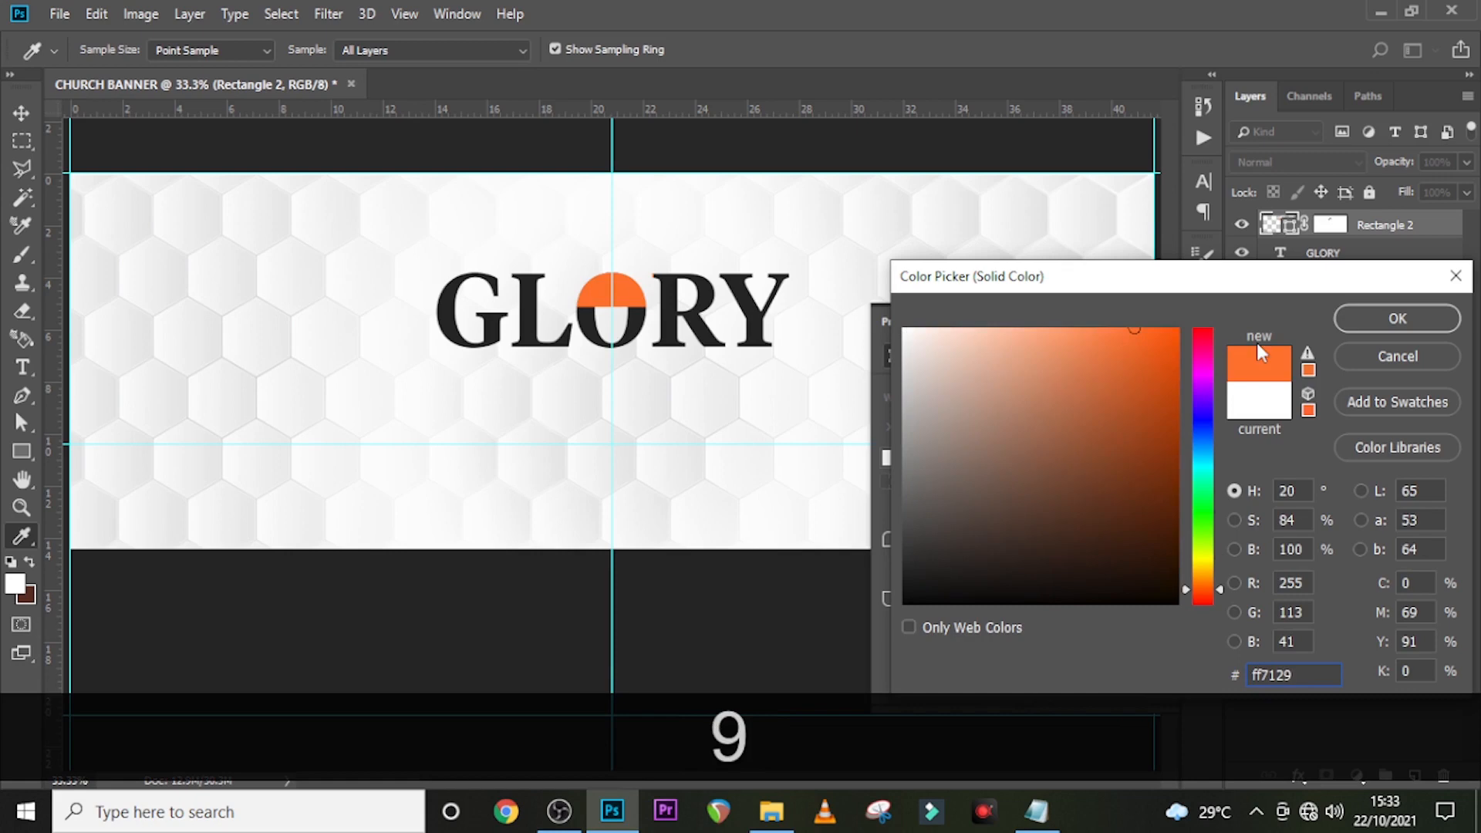
click(1355, 323)
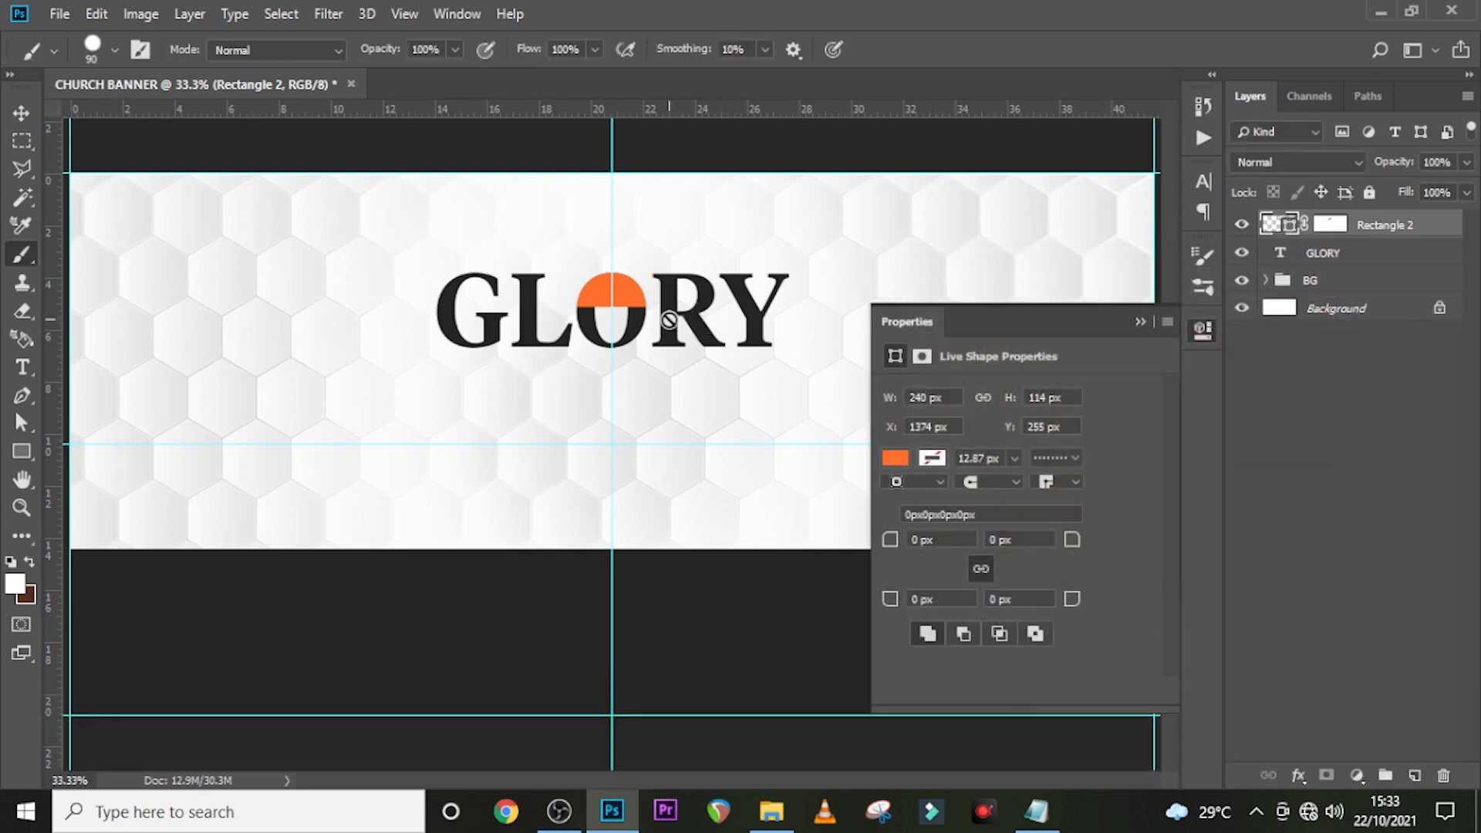
click(1141, 320)
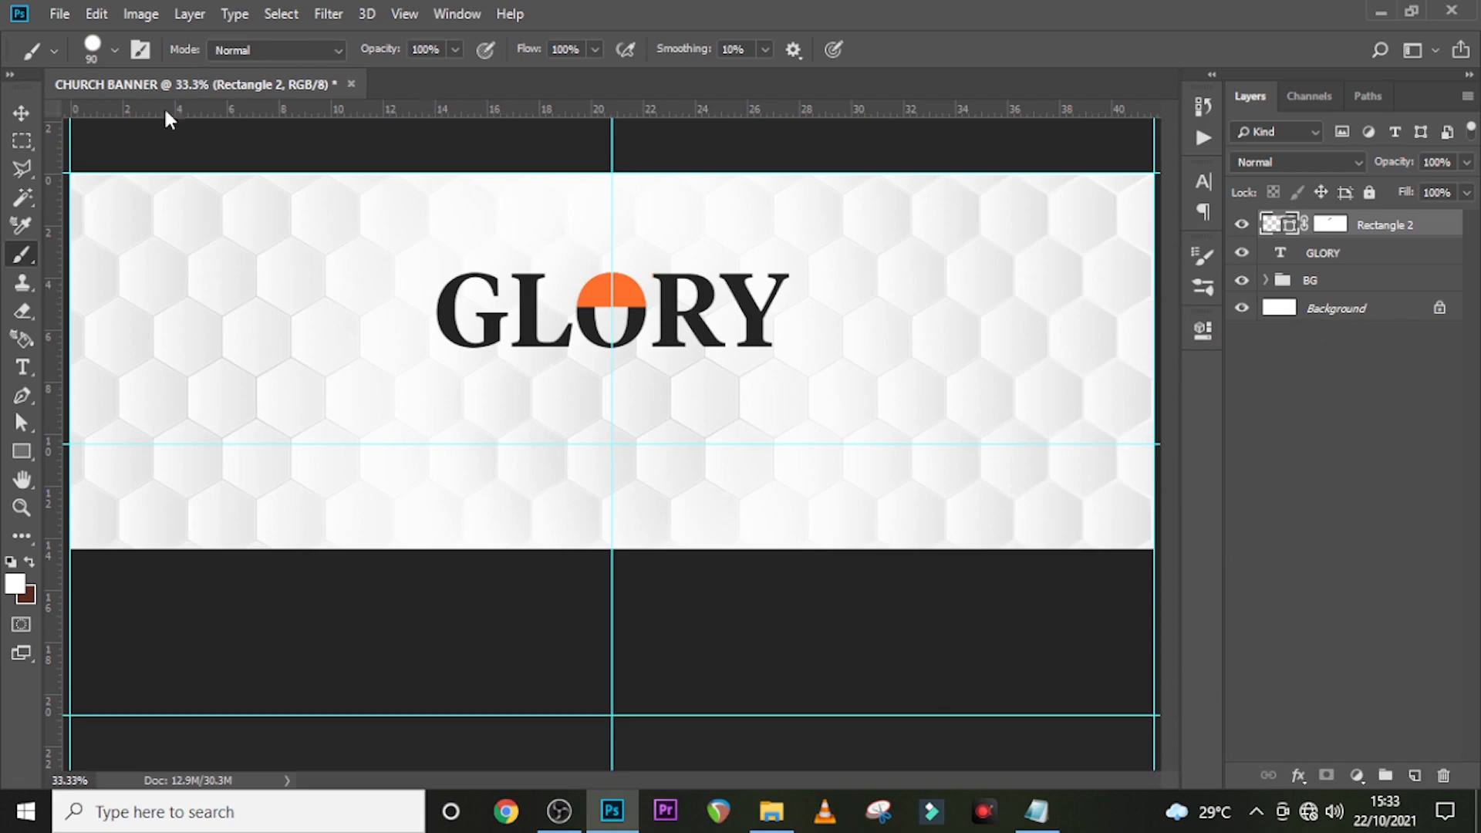
Give the orange rectangle a solid white stroke 5 px wide
click(18, 449)
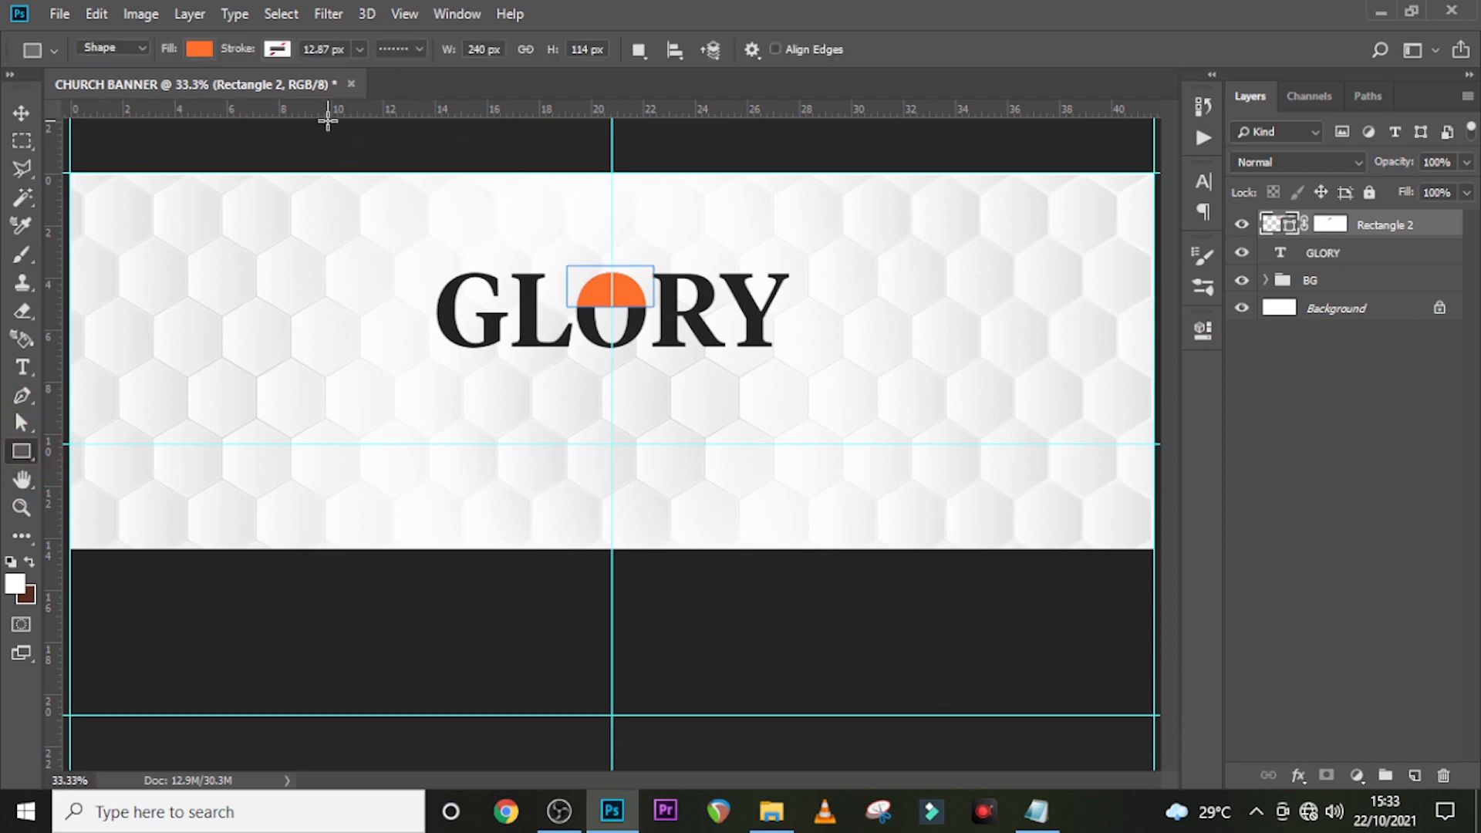
click(275, 50)
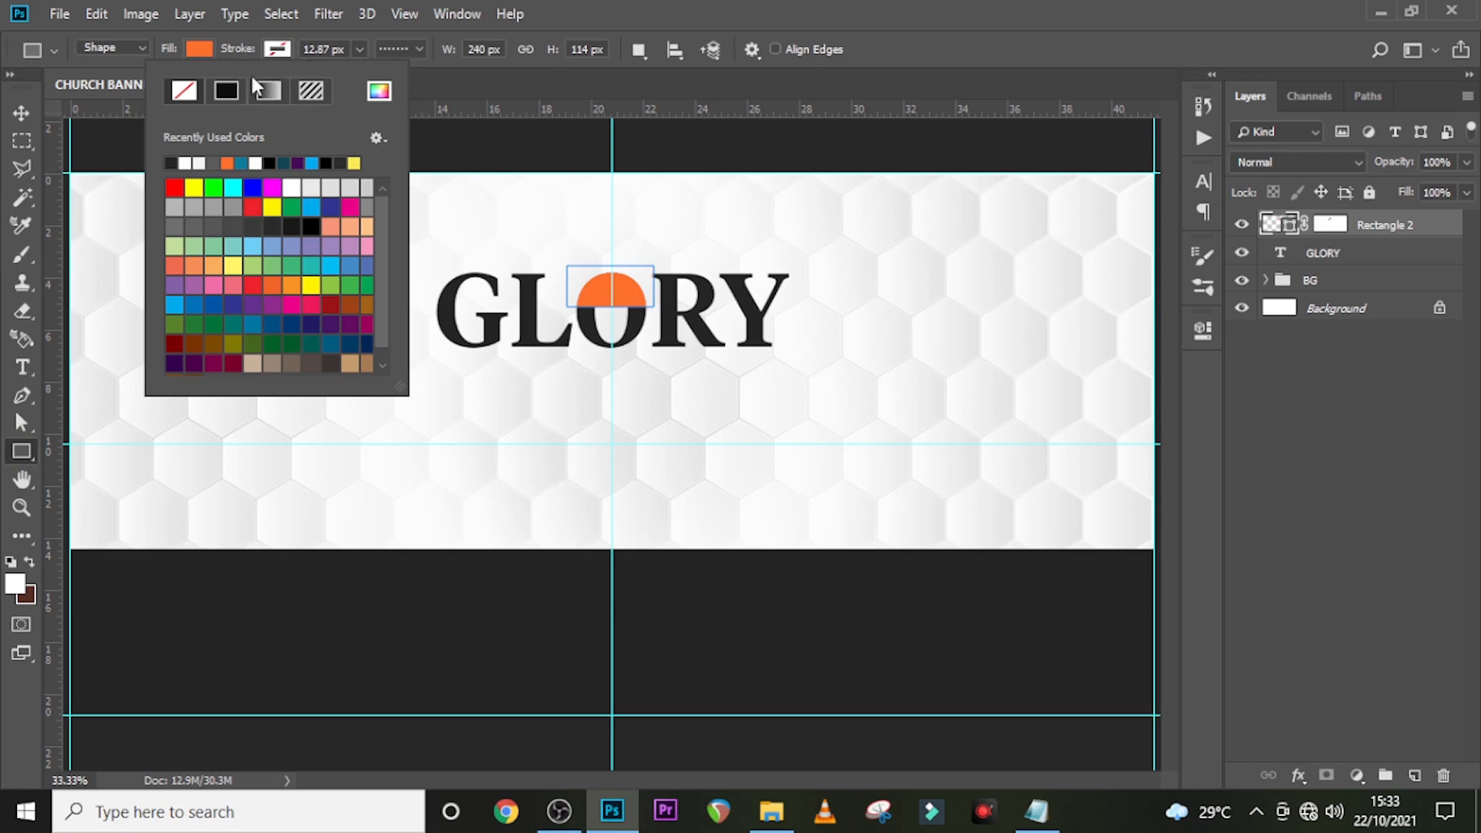
click(190, 163)
click(395, 49)
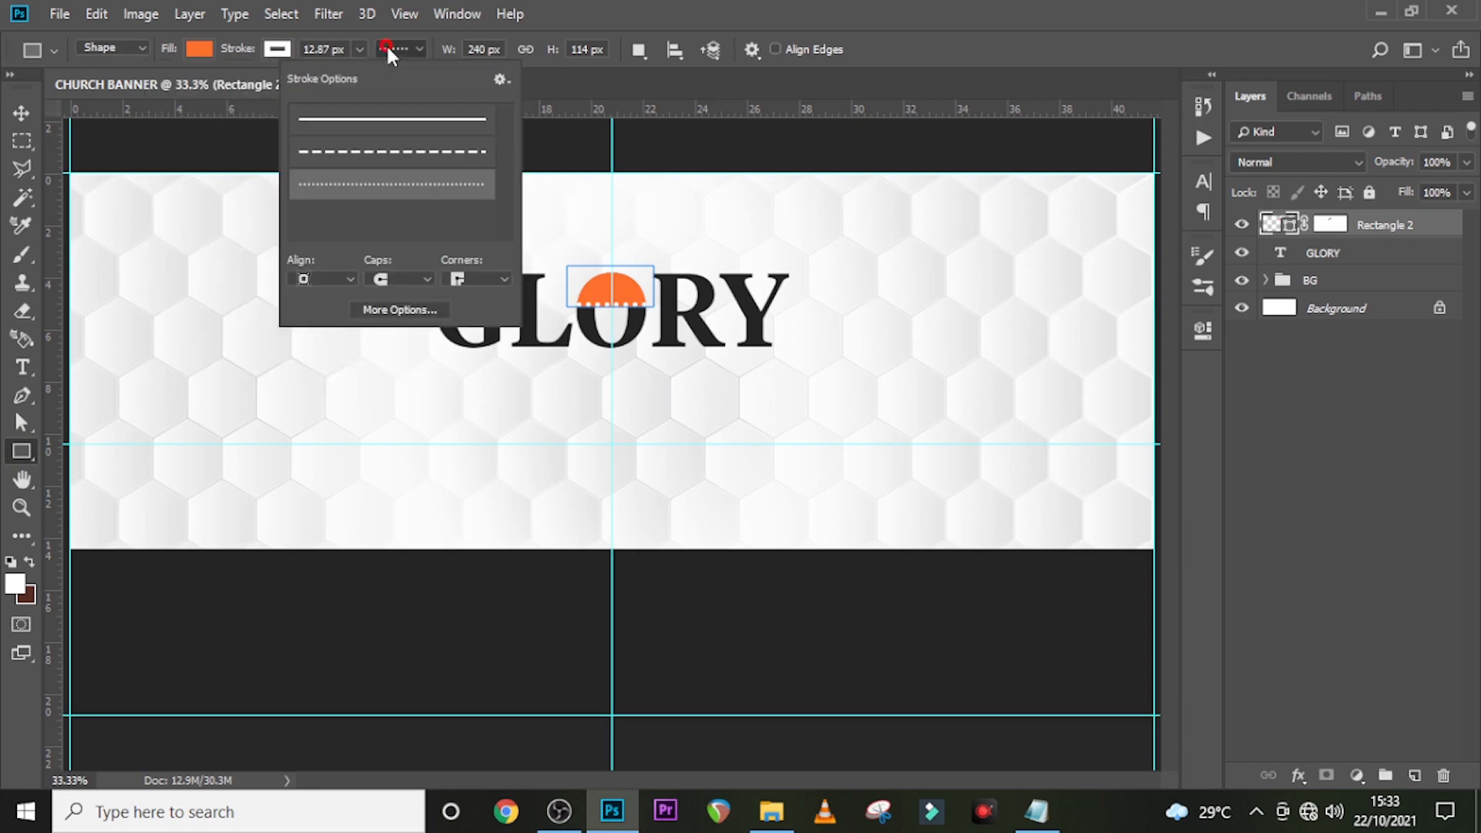
click(362, 120)
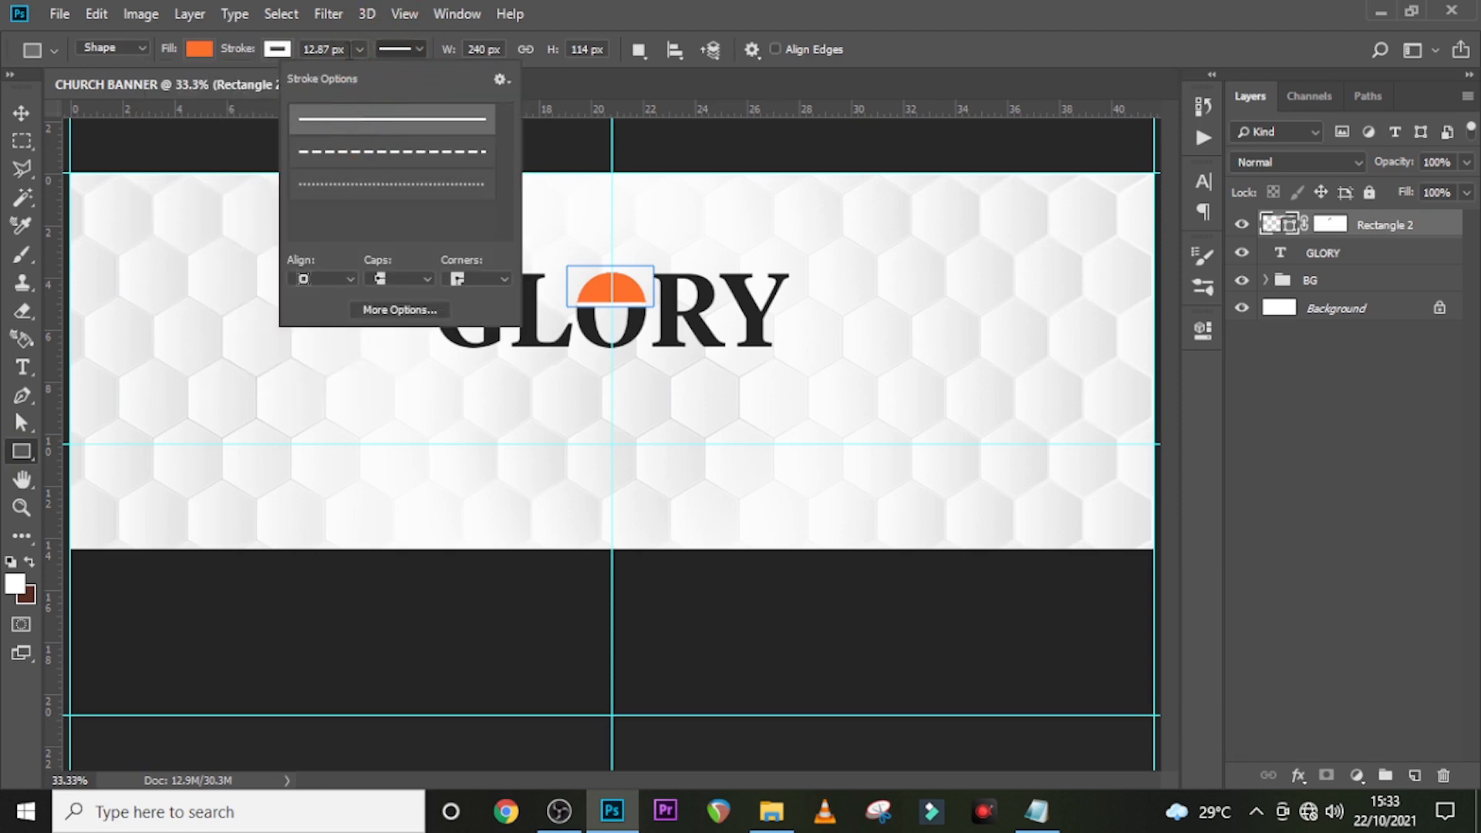
click(349, 51)
drag(305, 51, 367, 56)
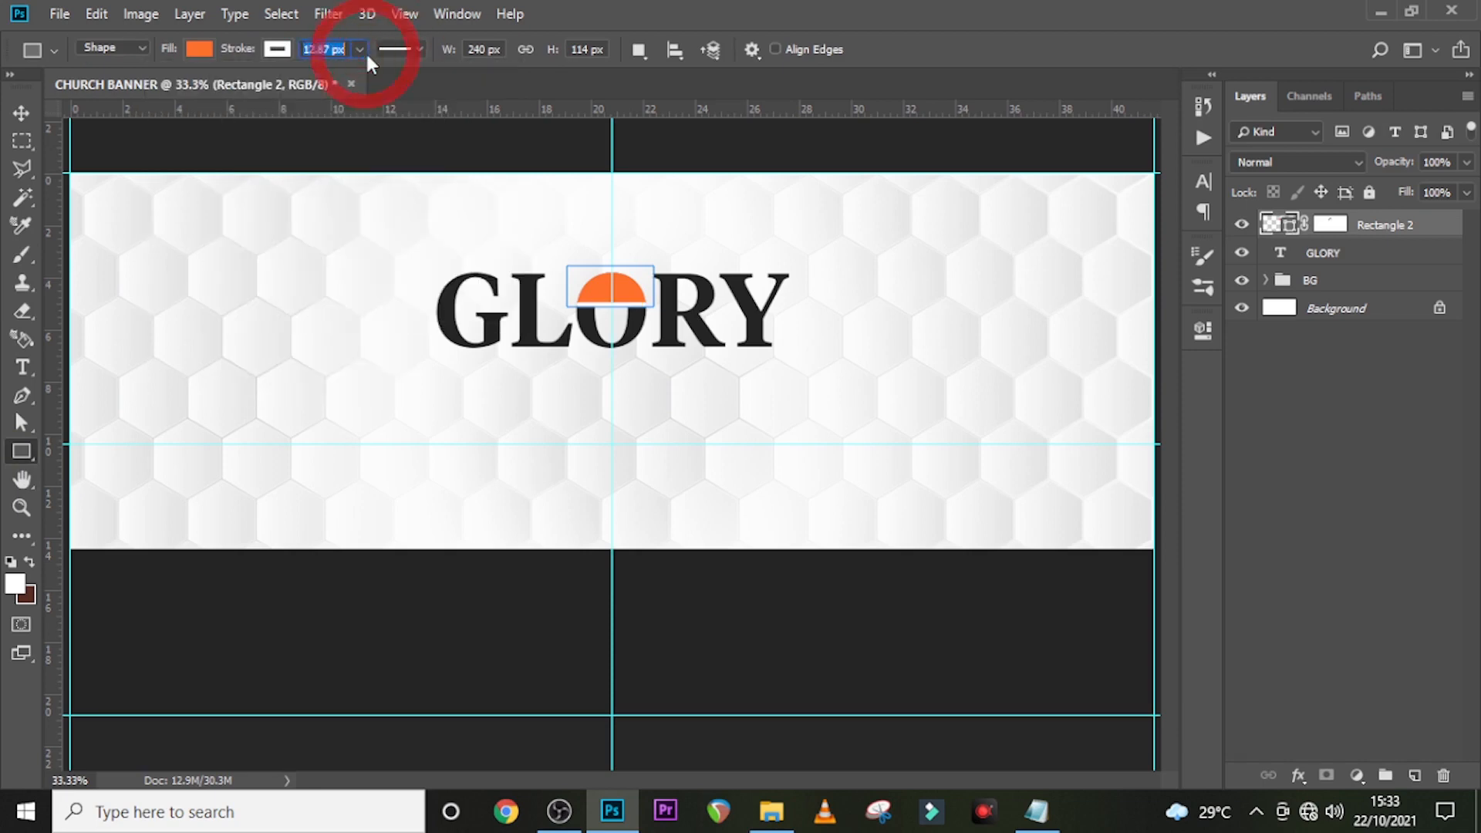
text(5)
key(Return)
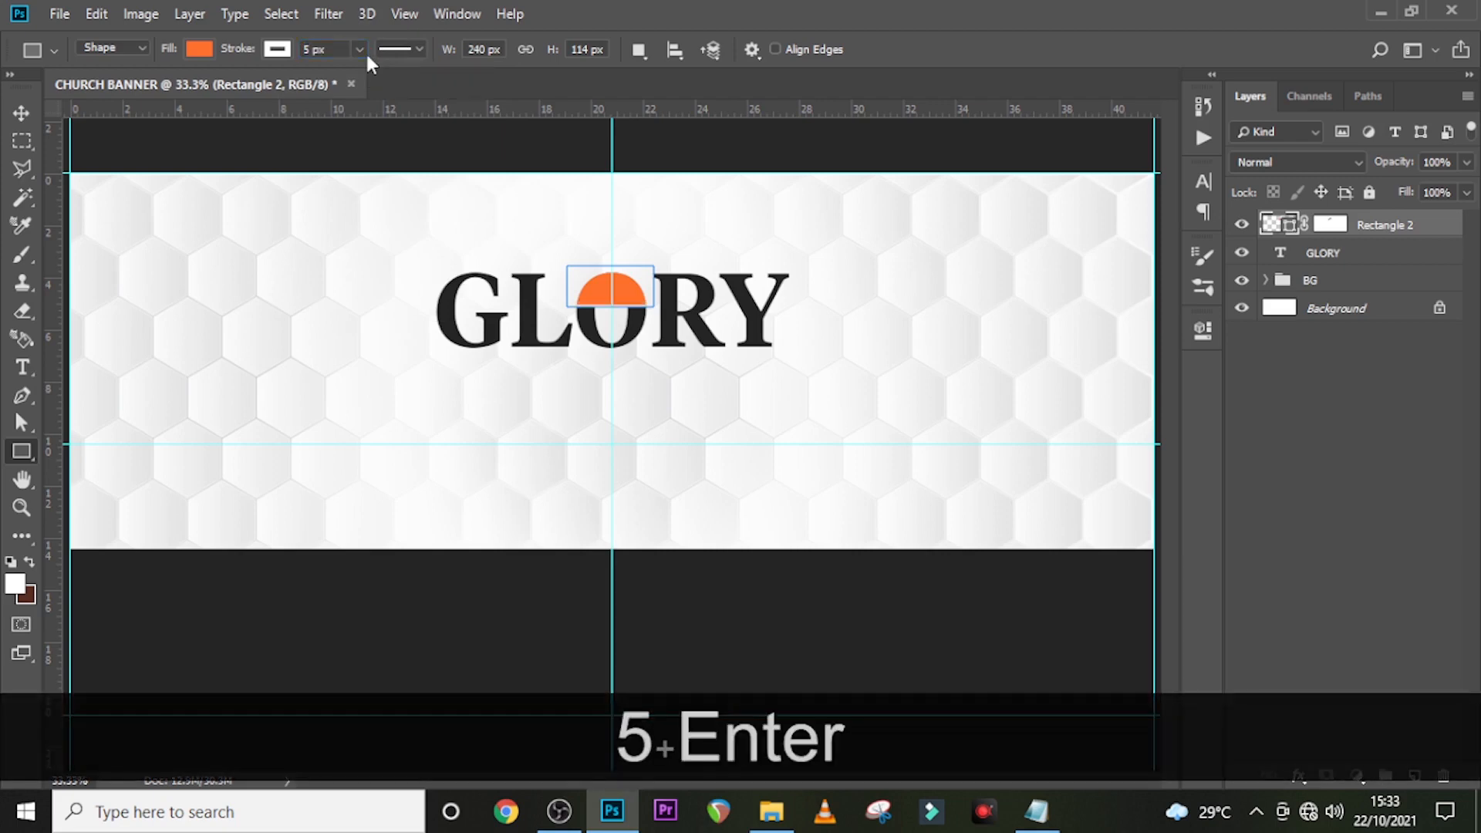
Add a text layer above the BG group, just below the GLORY title, and paste in the word OF copied from the Notepad notes
click(1311, 283)
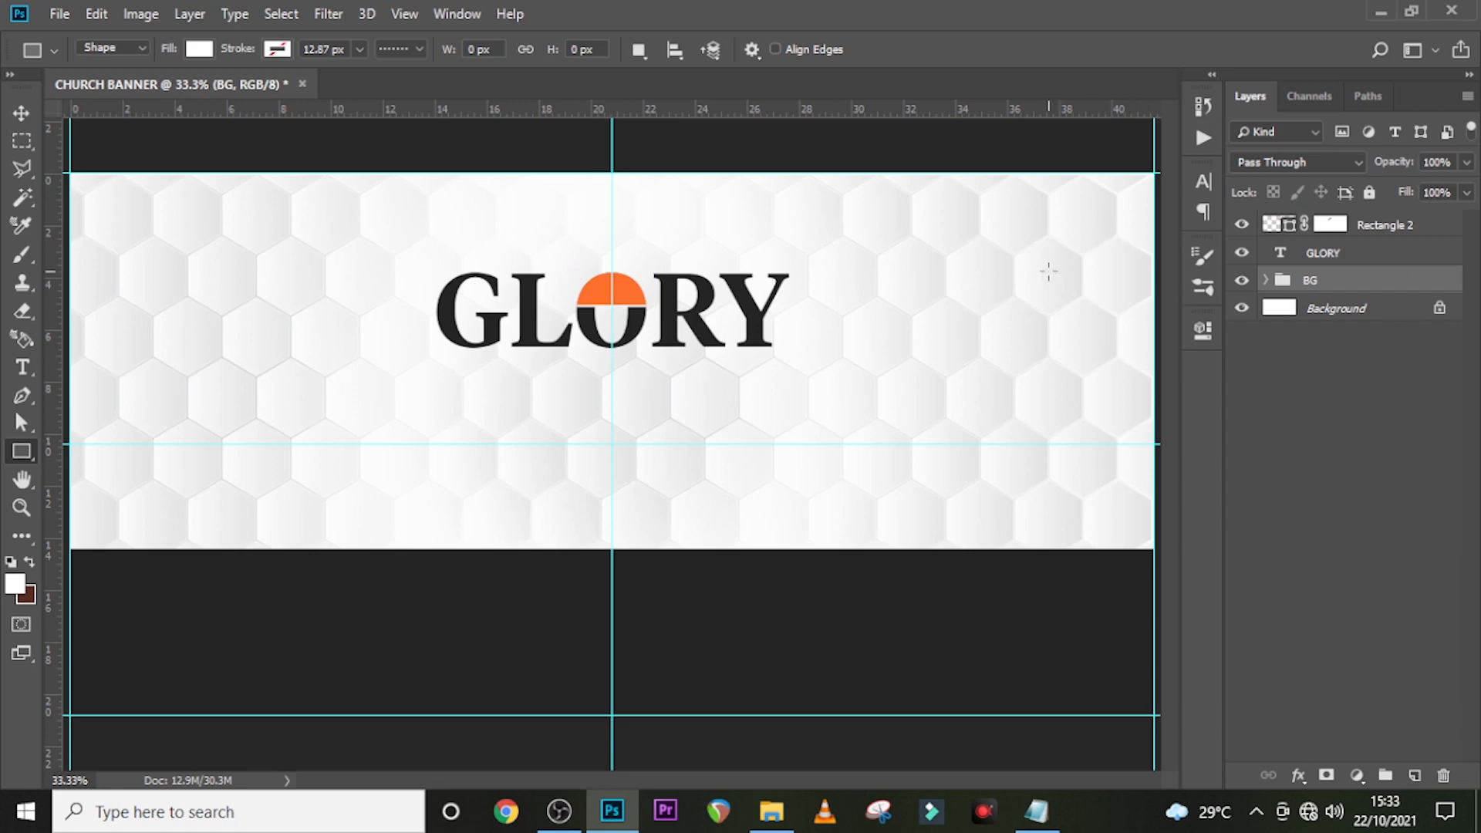
key(ctrl+equal)
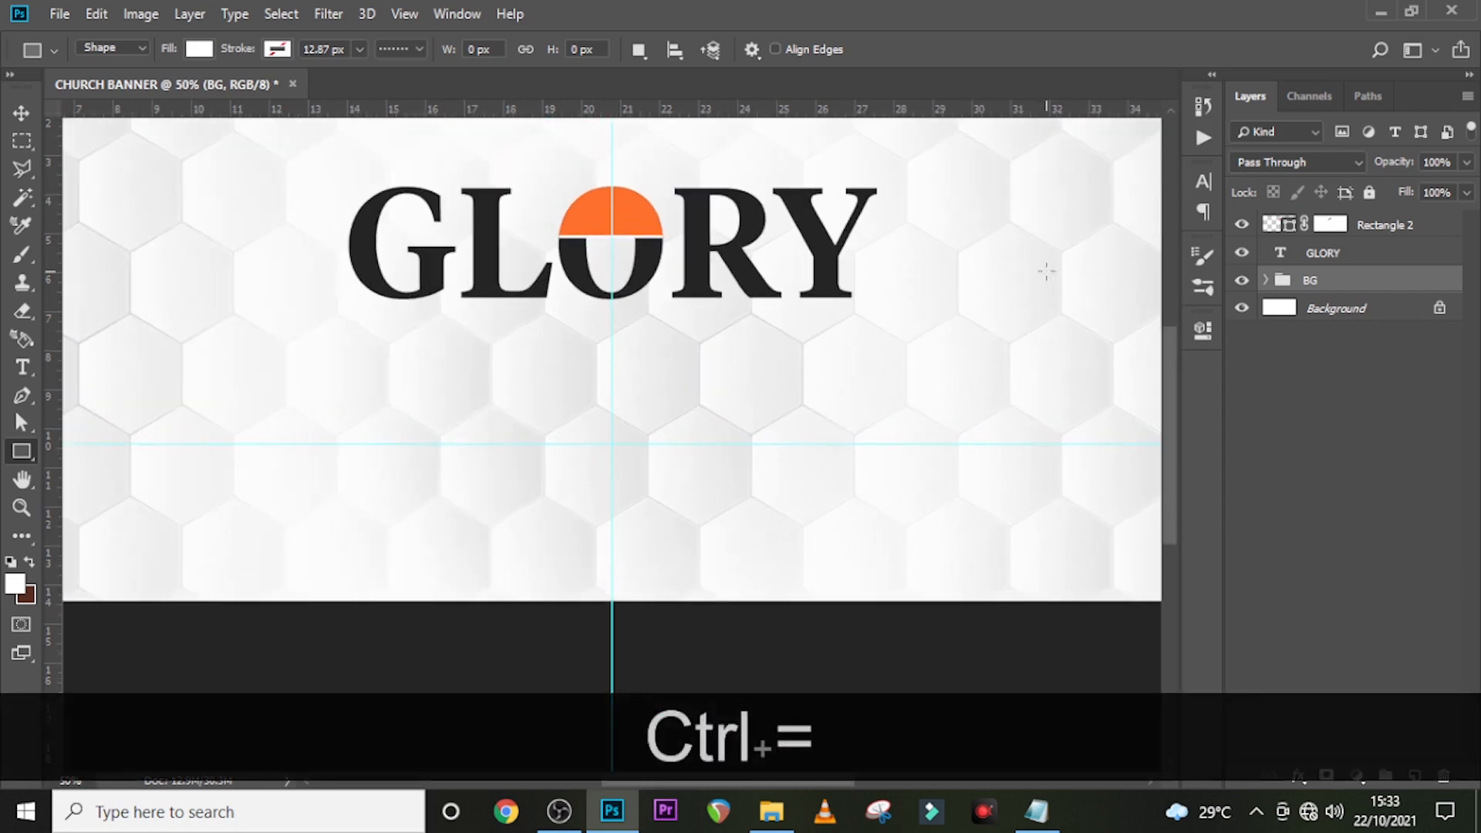
key(t)
click(527, 379)
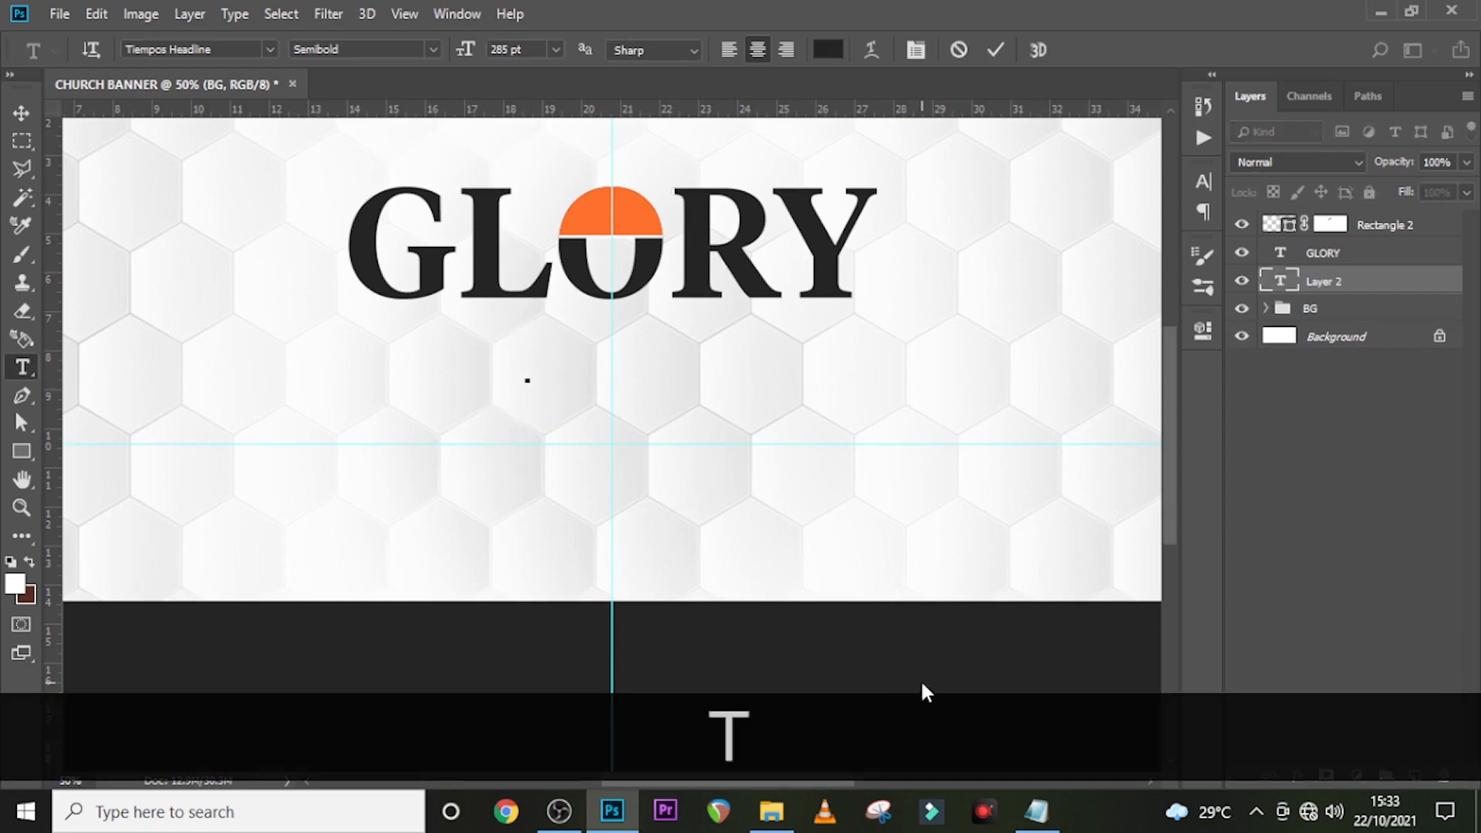
click(1036, 812)
click(754, 316)
double_click(755, 316)
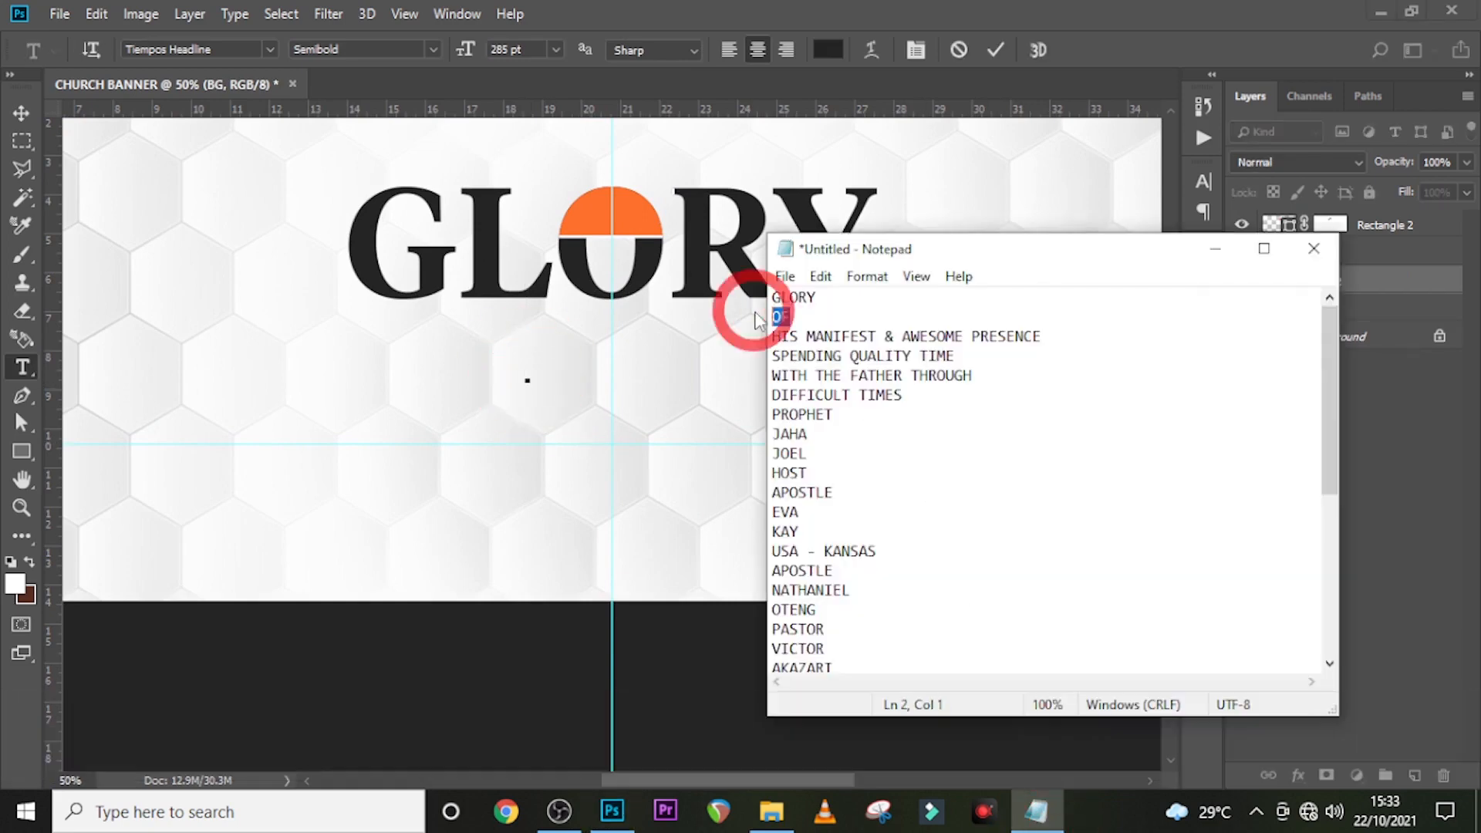
key(ctrl+c)
click(1215, 248)
key(ctrl+v)
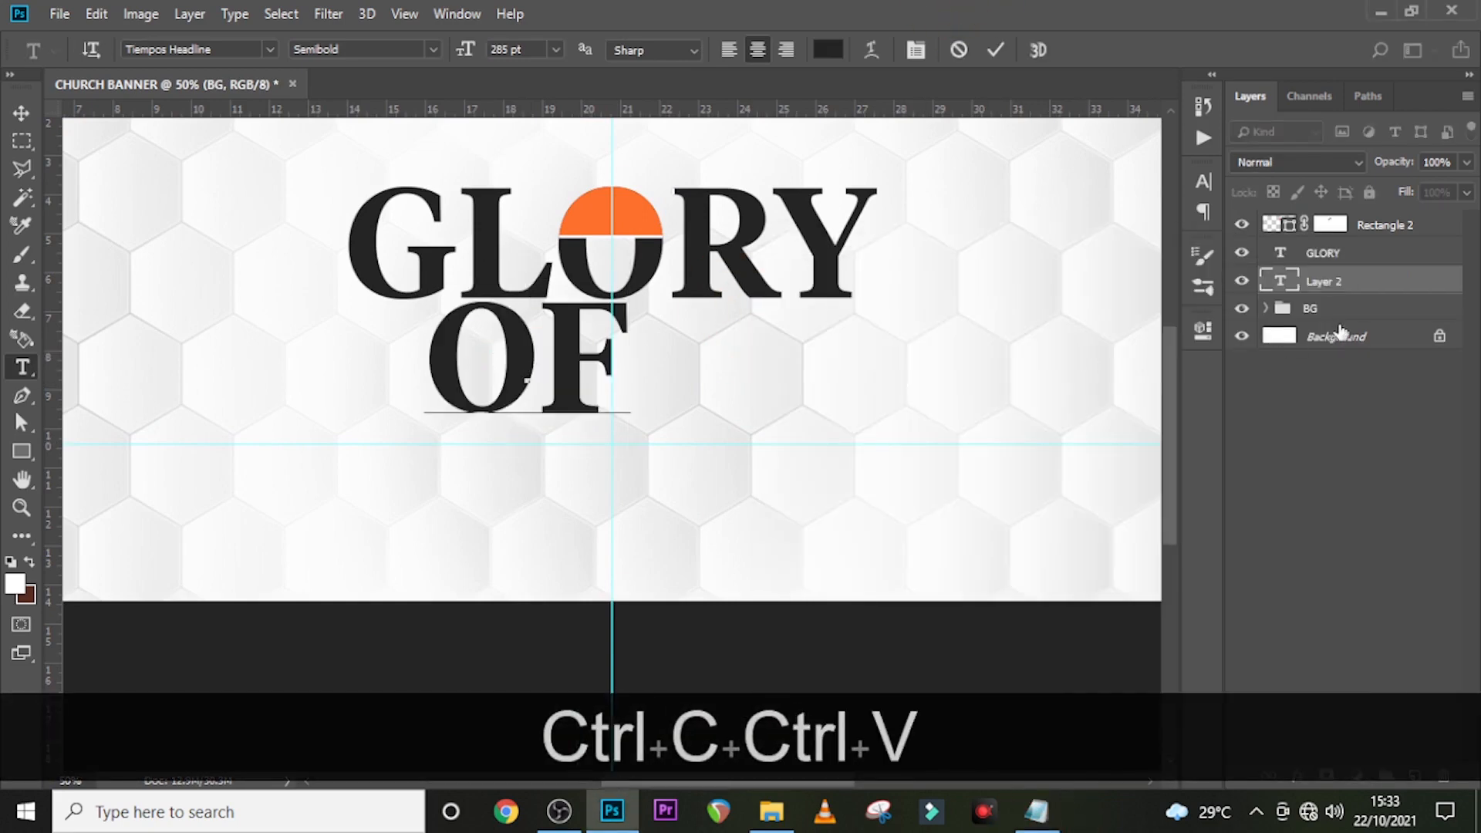
Commit the OF text and set its tracking to 0 and its font size to 55 pt
click(1356, 290)
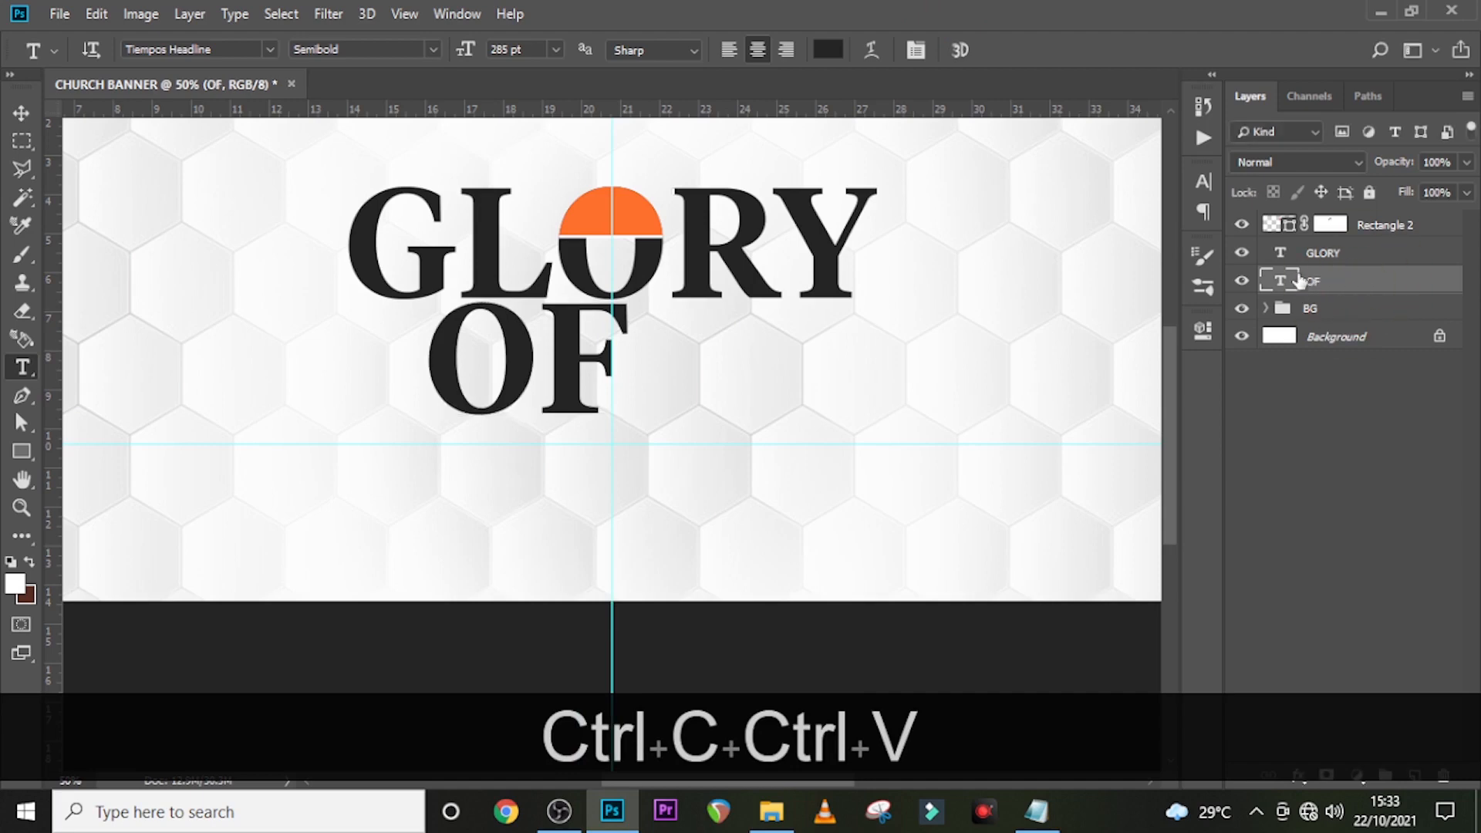
click(1204, 181)
click(1088, 259)
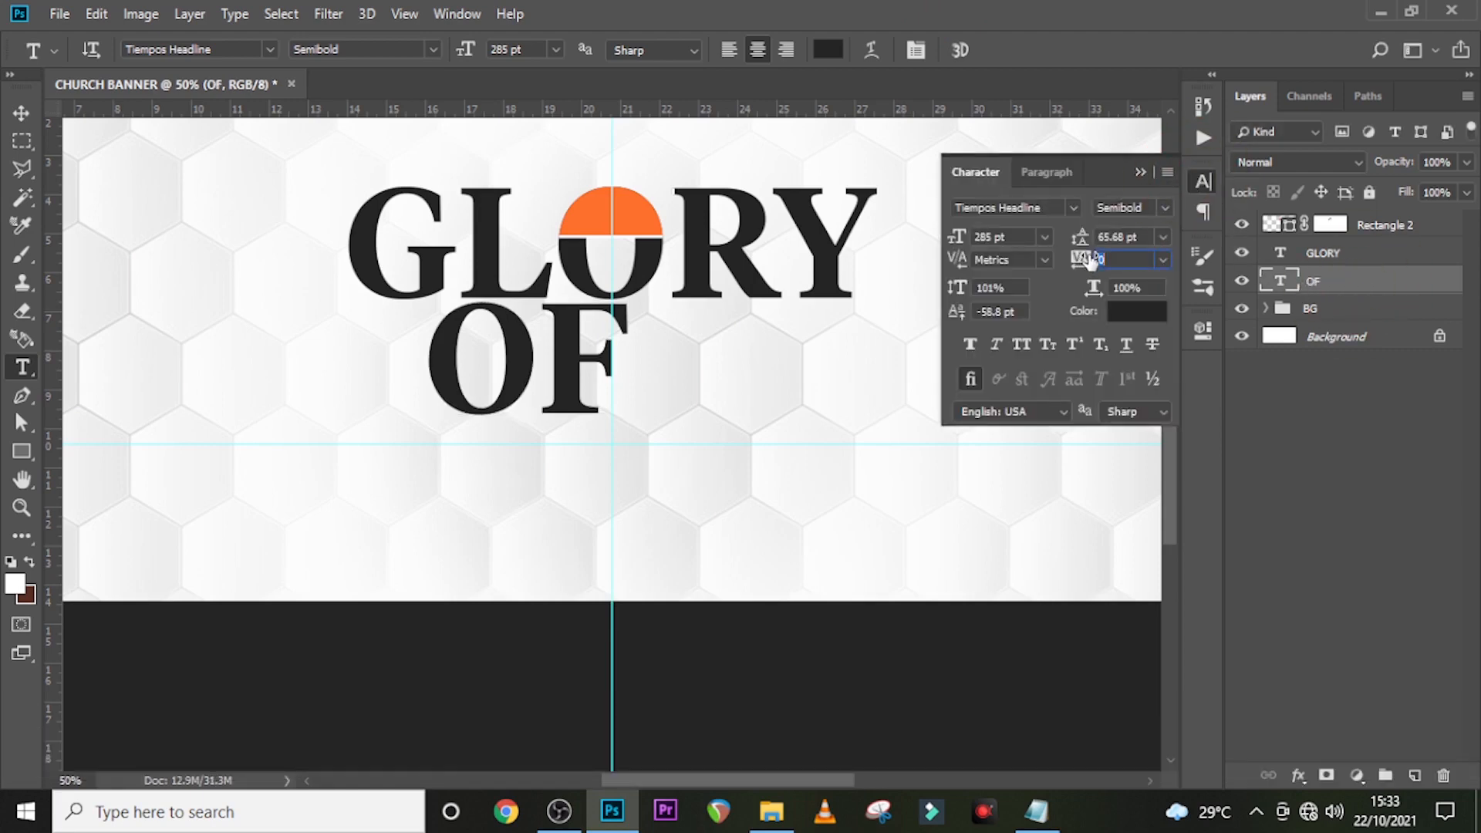
text(0)
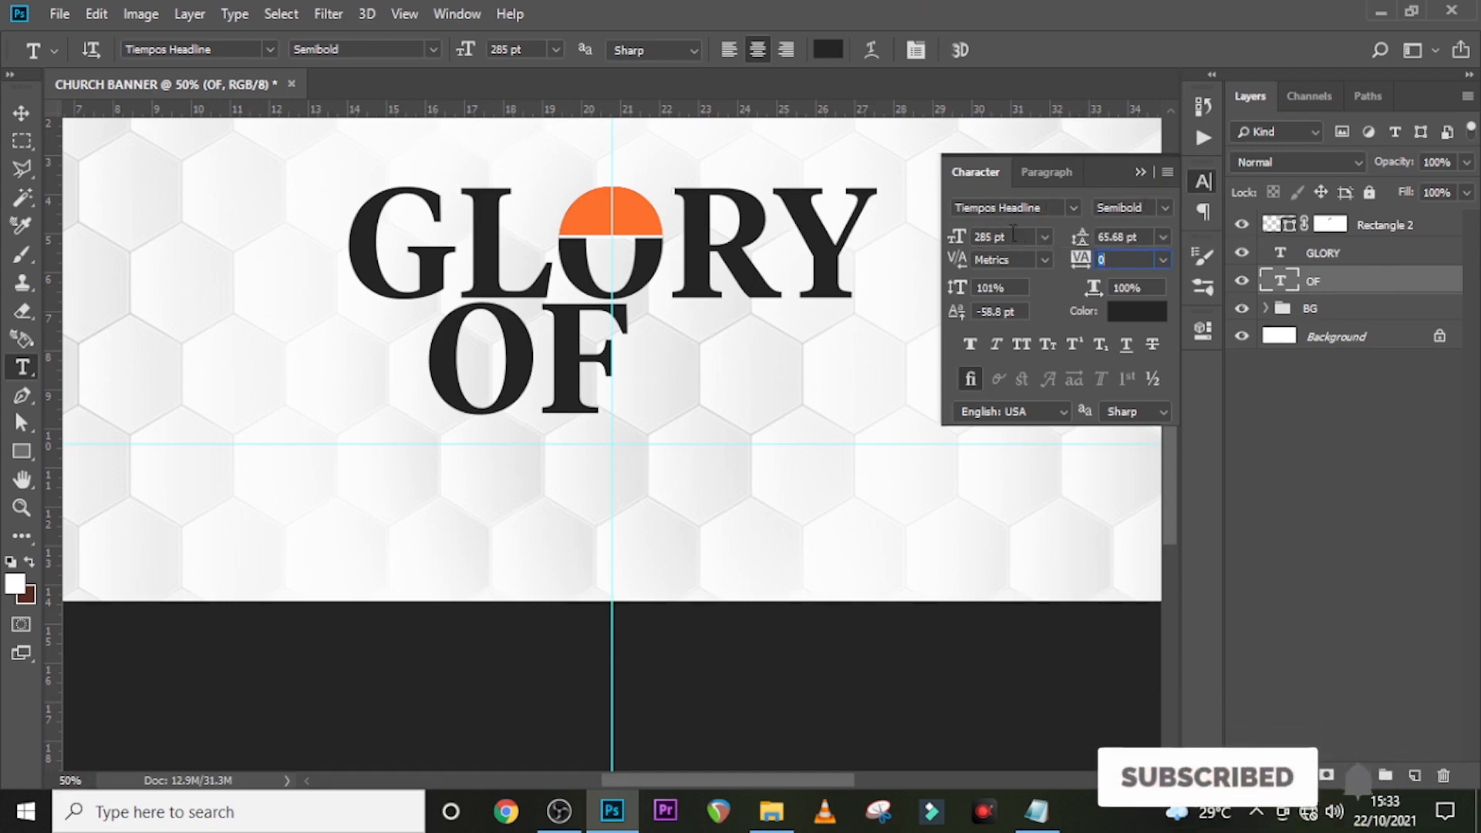
drag(1008, 236, 914, 216)
text(55)
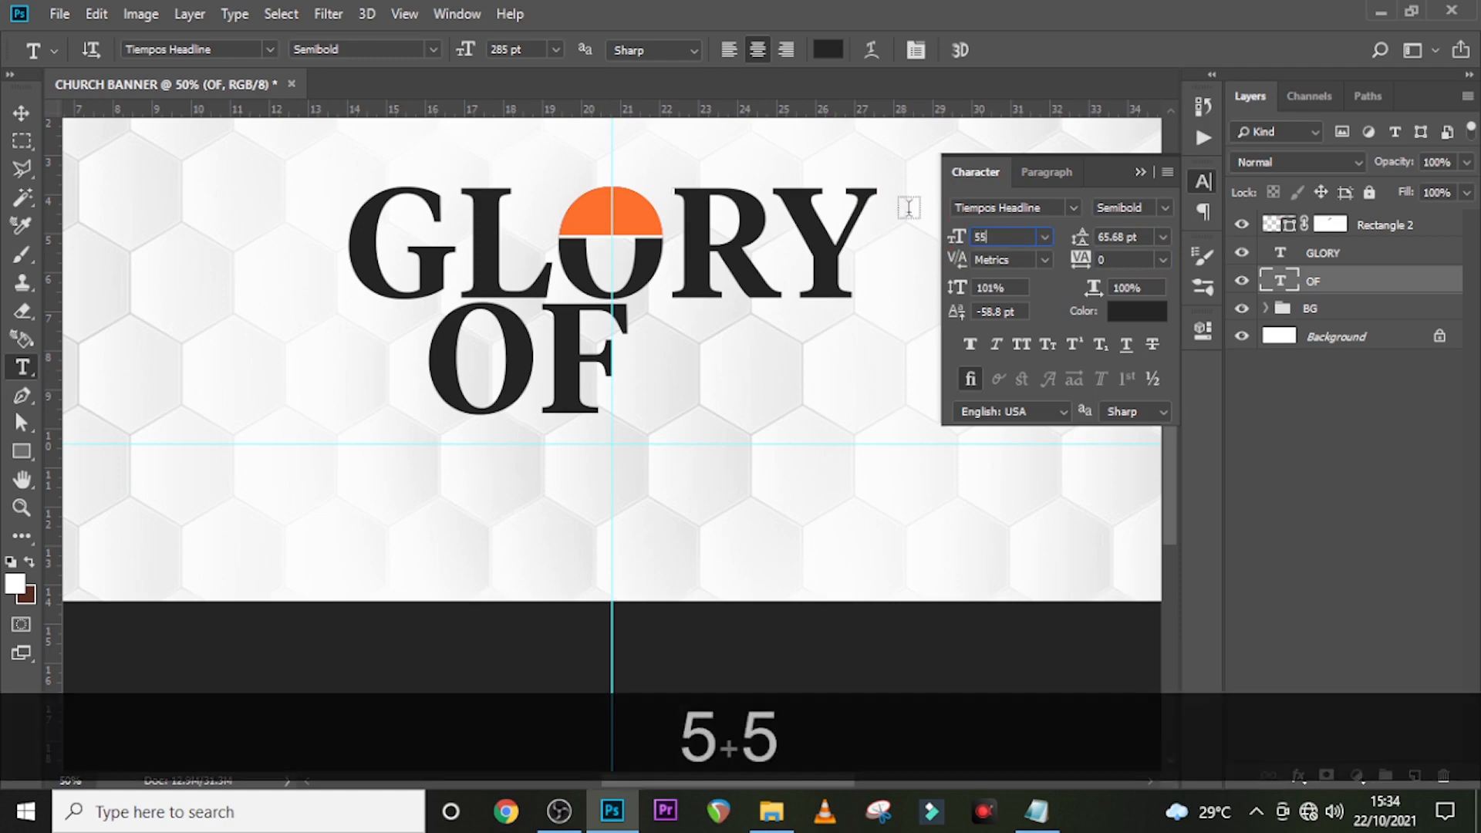
key(Return)
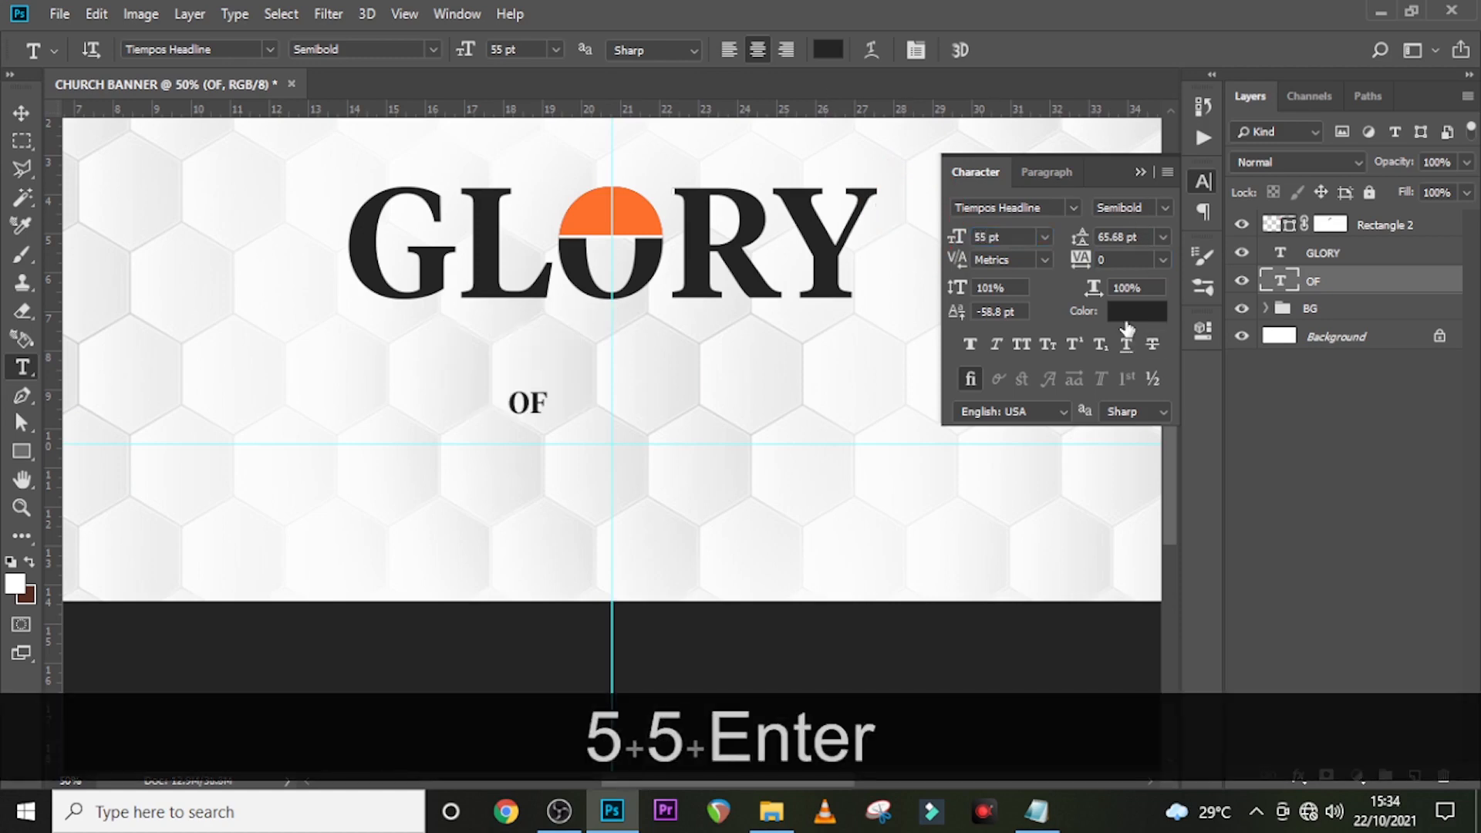
Move the word OF onto the orange half of the O and bring its layer above Rectangle 2
key(v)
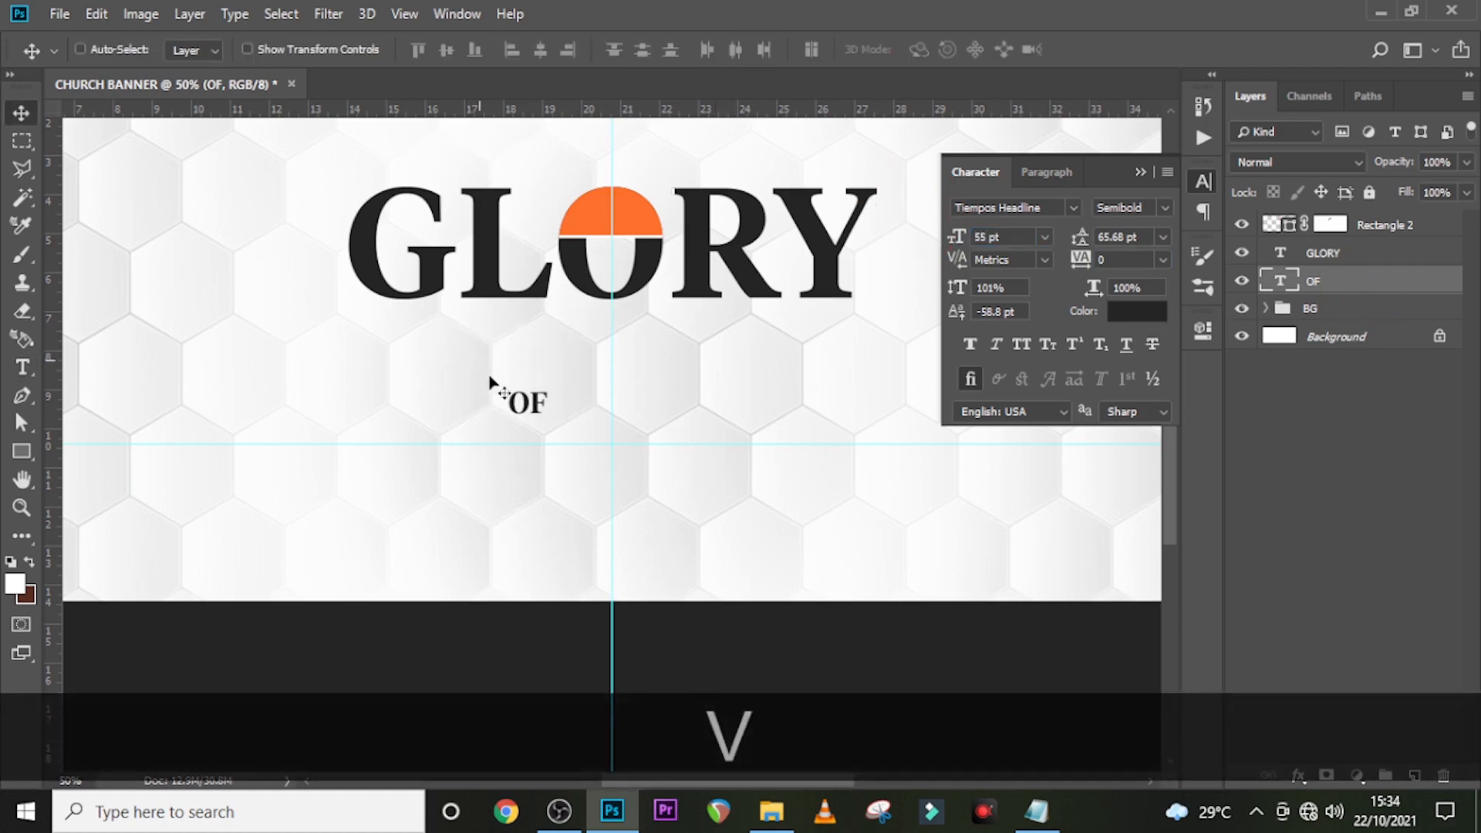
drag(490, 381, 626, 193)
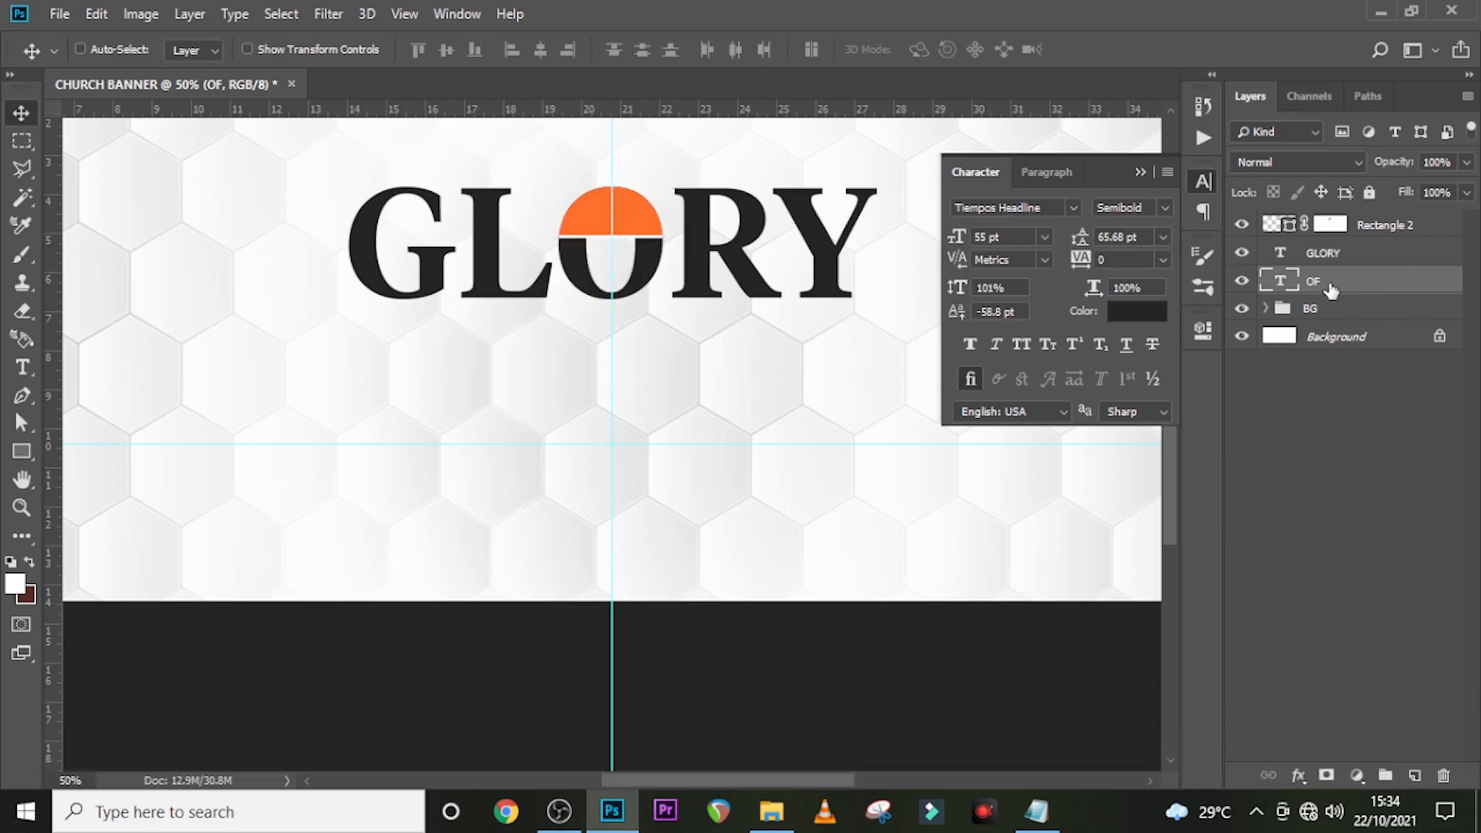
drag(1333, 287, 1340, 216)
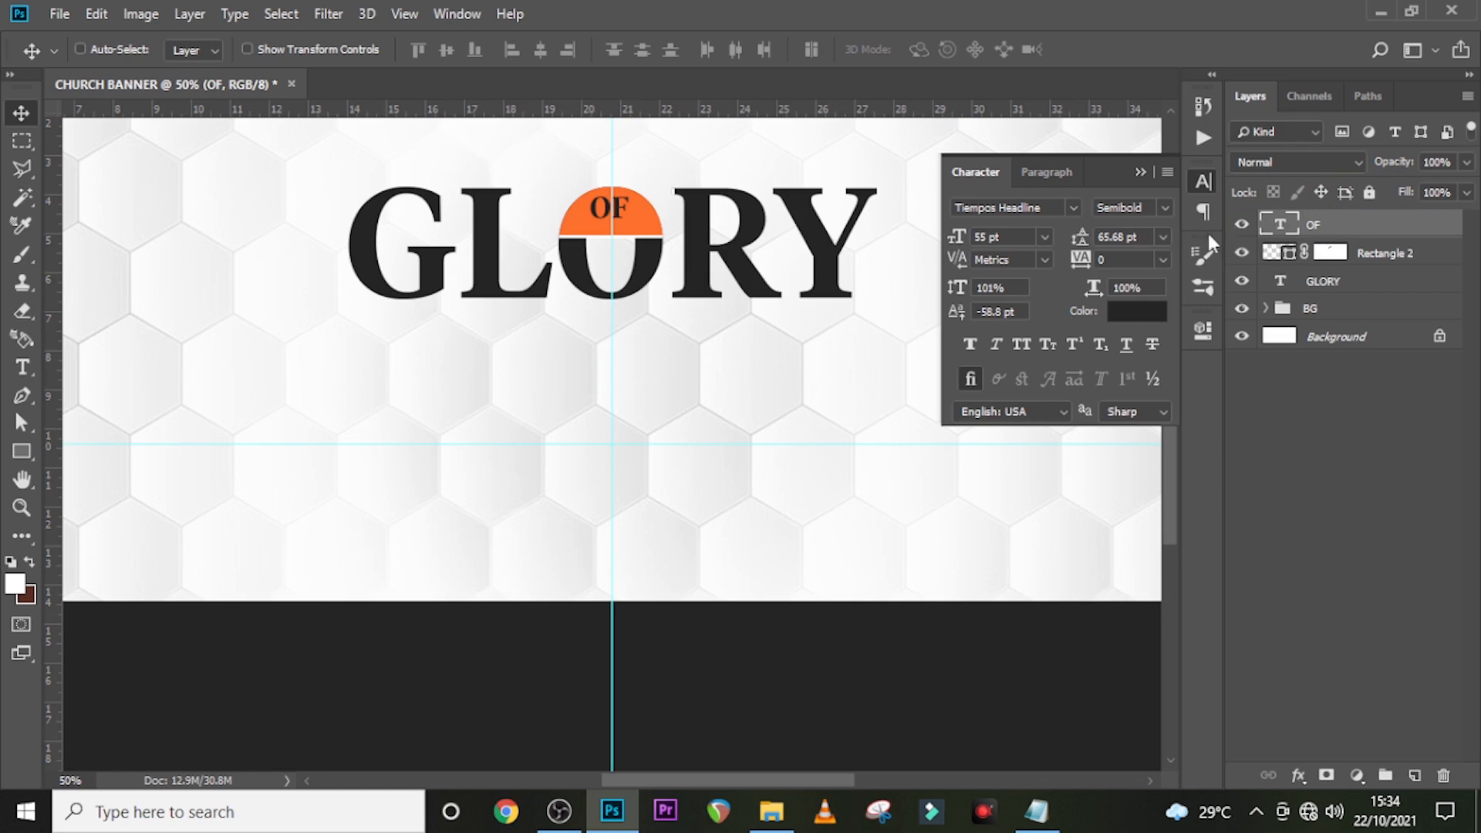
Change the colour of the OF text to near-white fef8f8
click(1131, 322)
text(fef8f8)
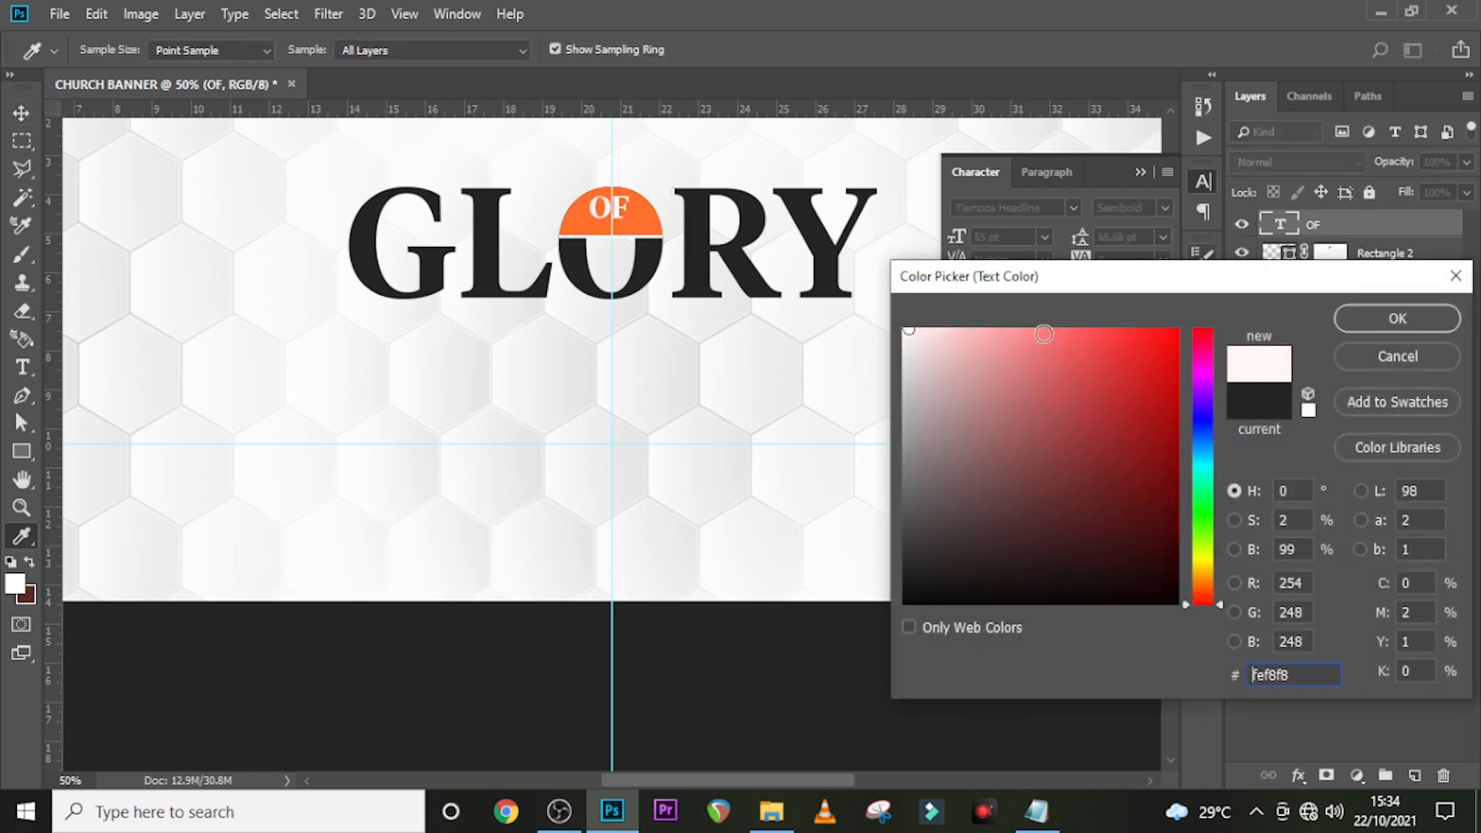
click(1408, 319)
Nudge the word OF slightly down and right to centre it in the orange half-circle
key(v)
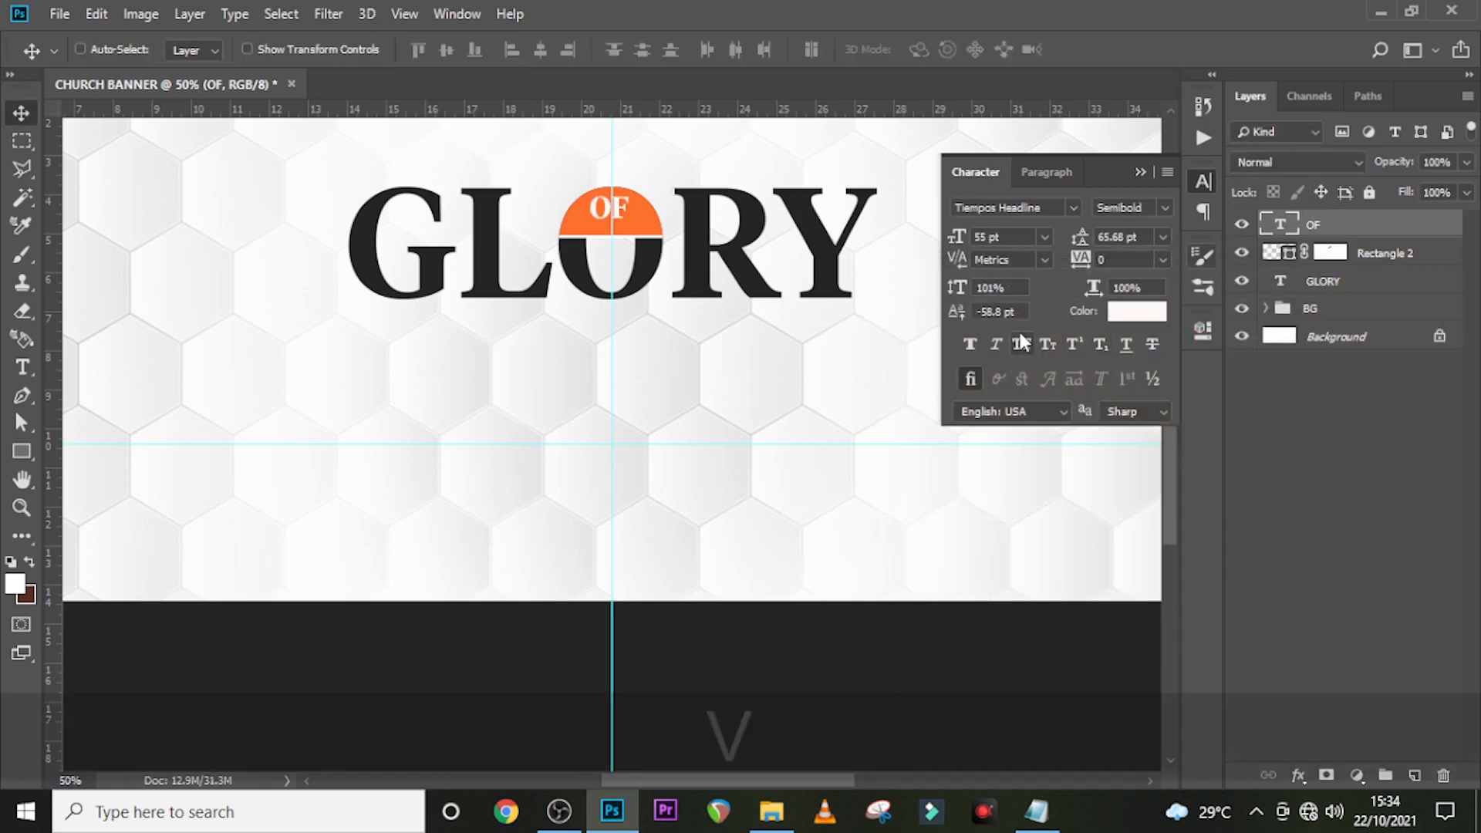
key(Down)
key(Down)
key(Down)
key(Down)
key(Down)
key(Right)
key(Right)
key(Right)
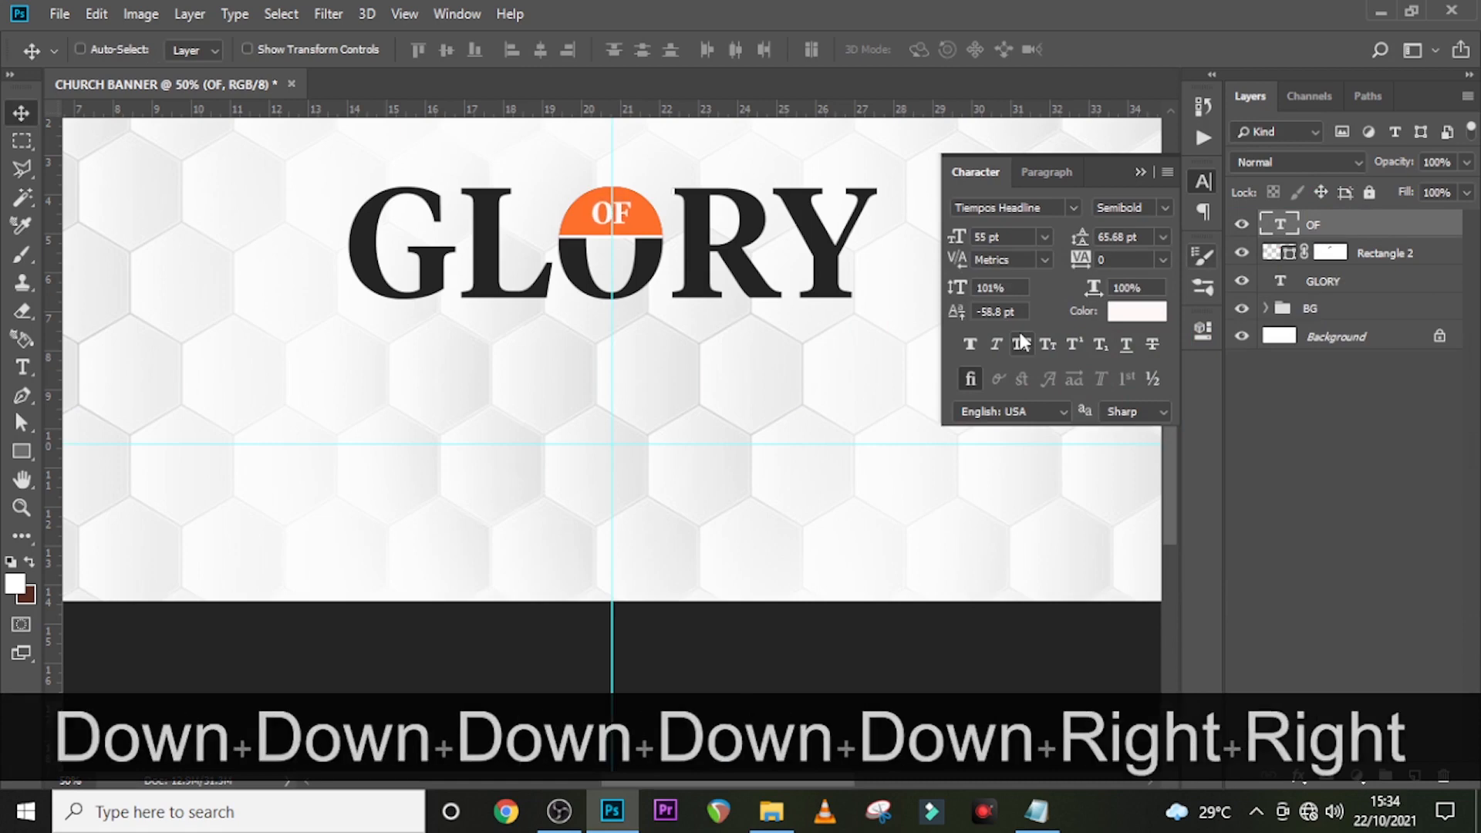
key(Down)
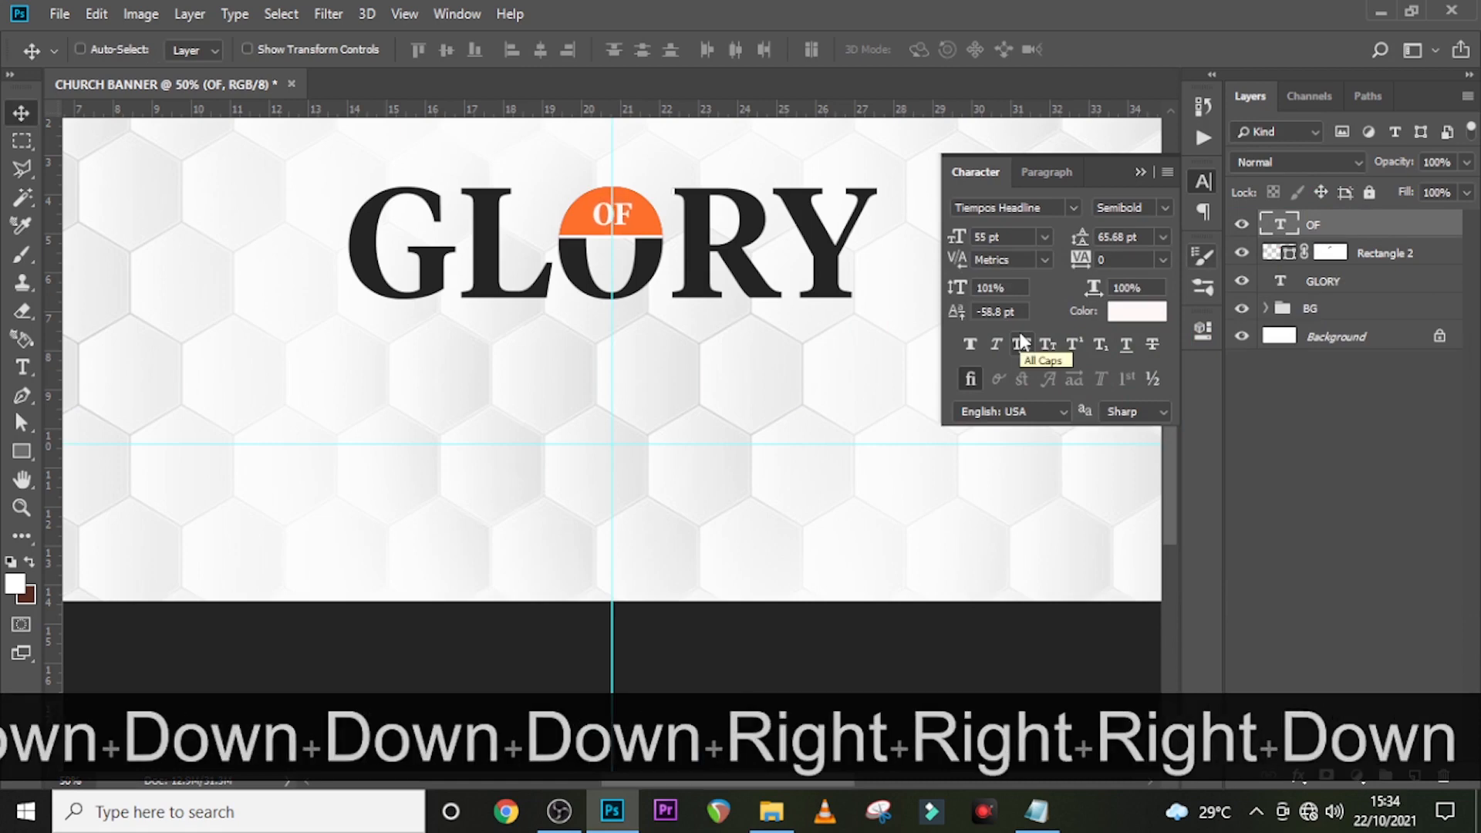
key(ctrl)
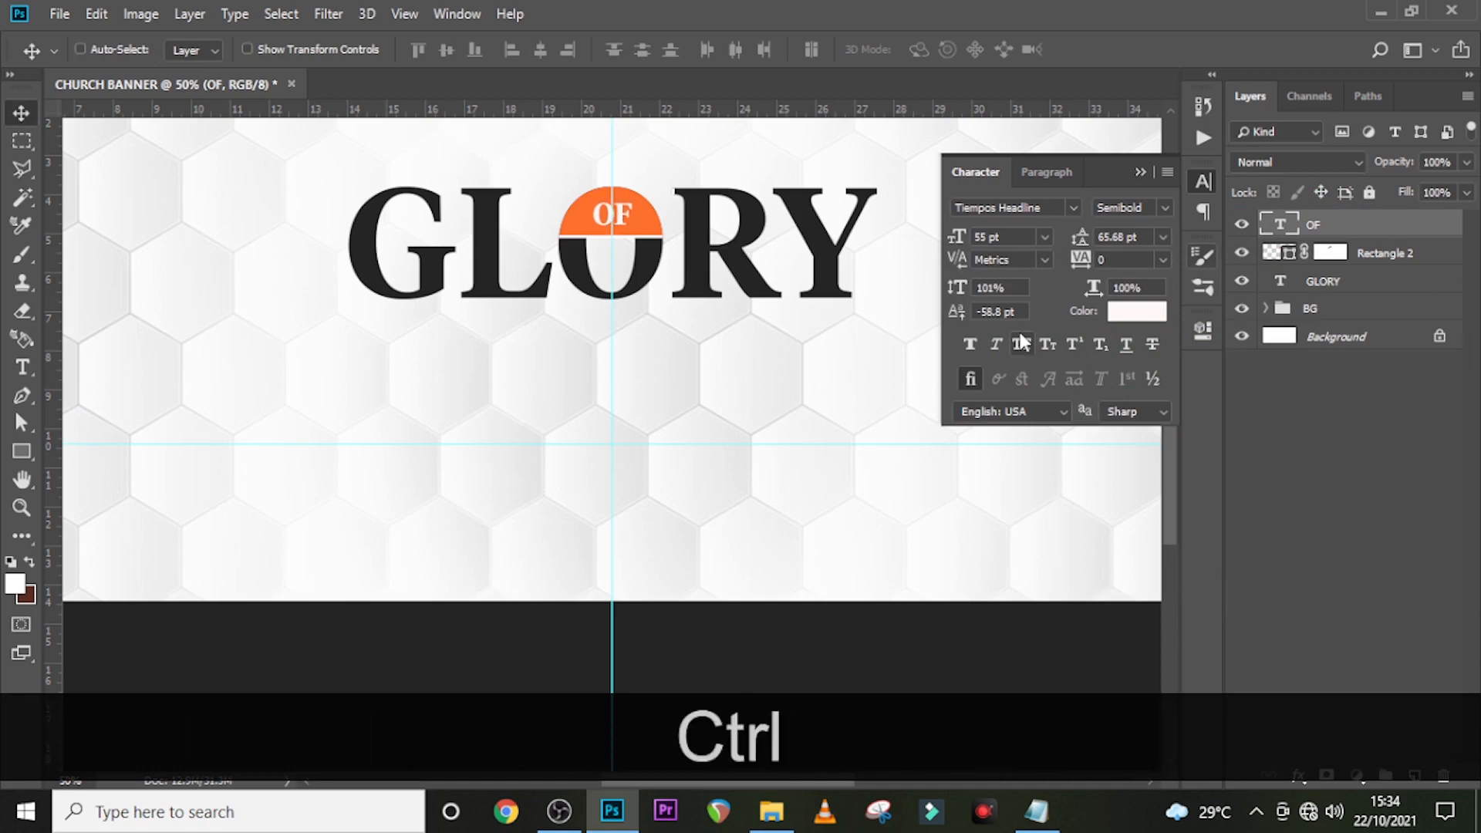
click(1140, 171)
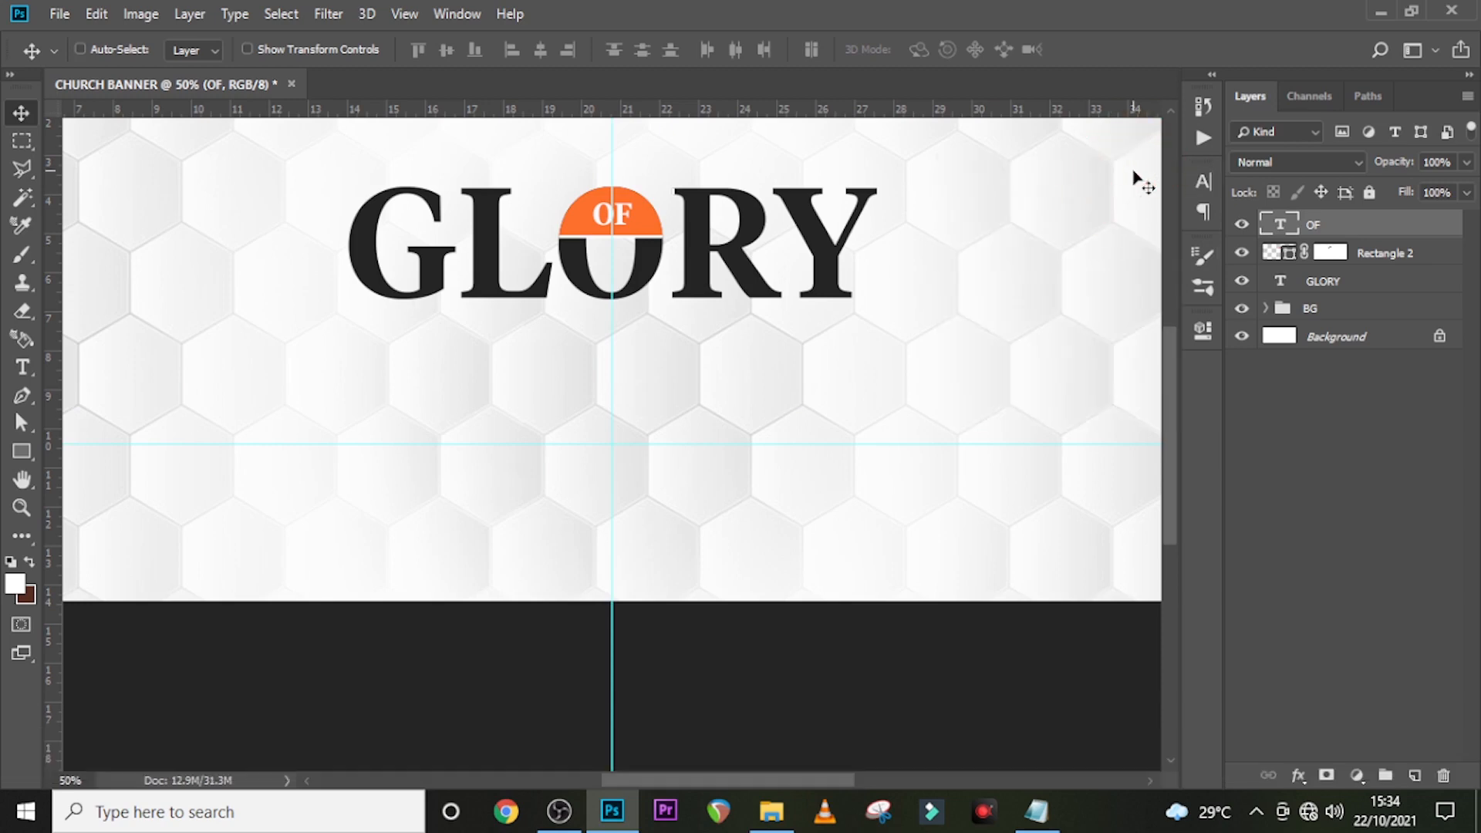
Add a text layer below GLORY and paste in HIS MANIFEST & AWESOME PRESENCE copied from the Notepad notes
key(t)
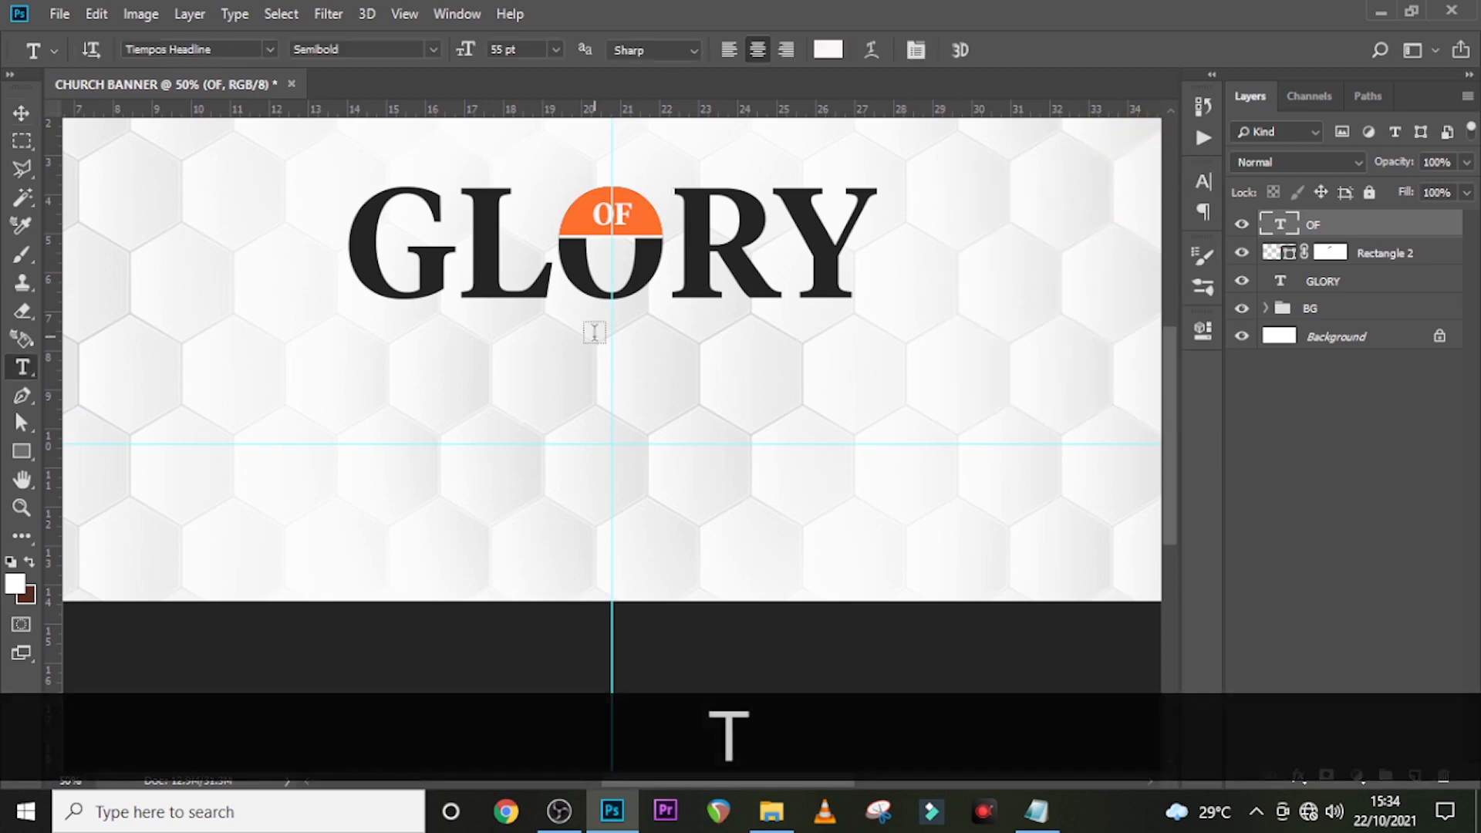
click(600, 334)
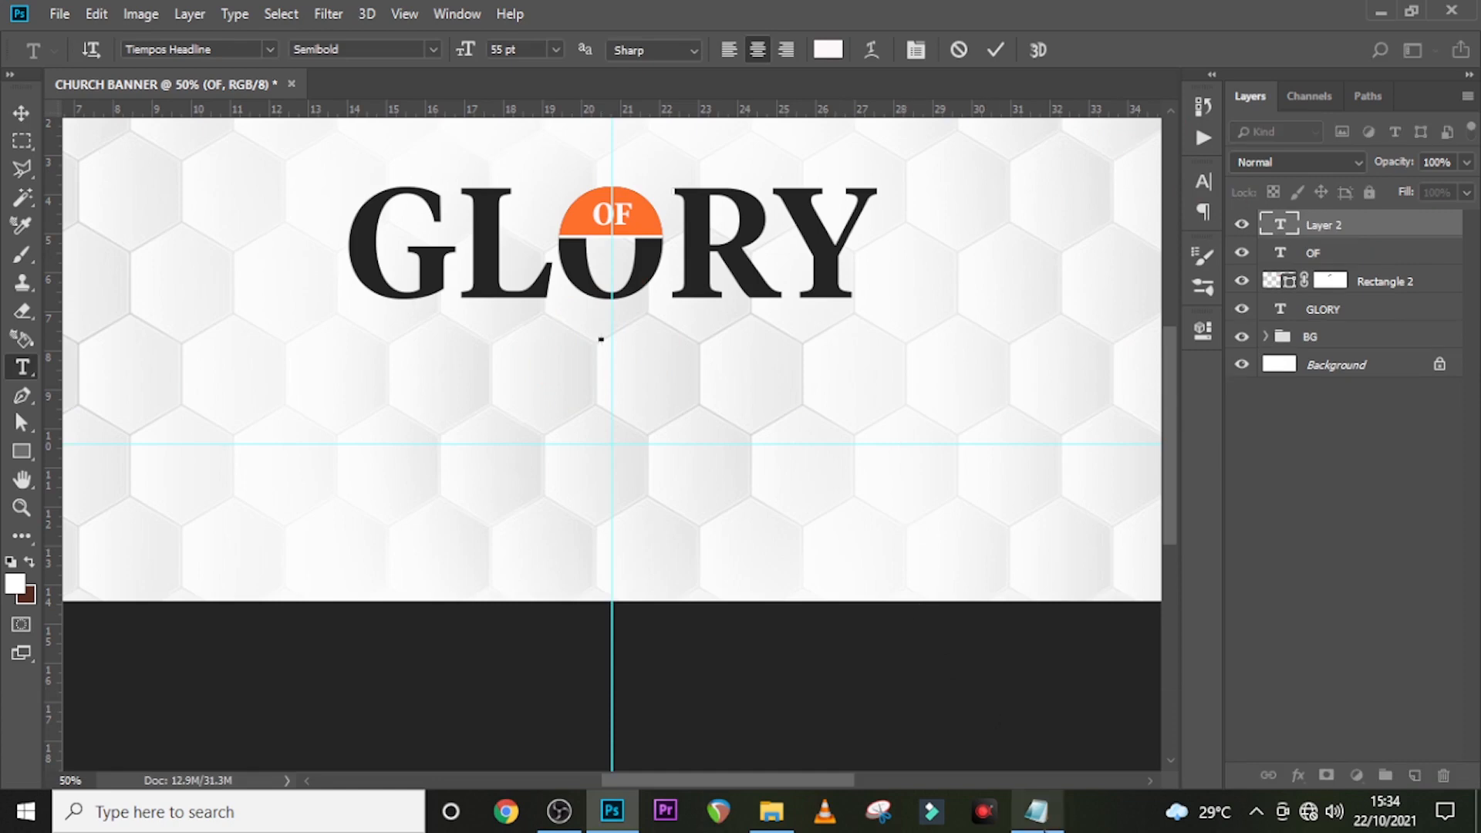
click(1037, 812)
drag(1059, 338, 731, 346)
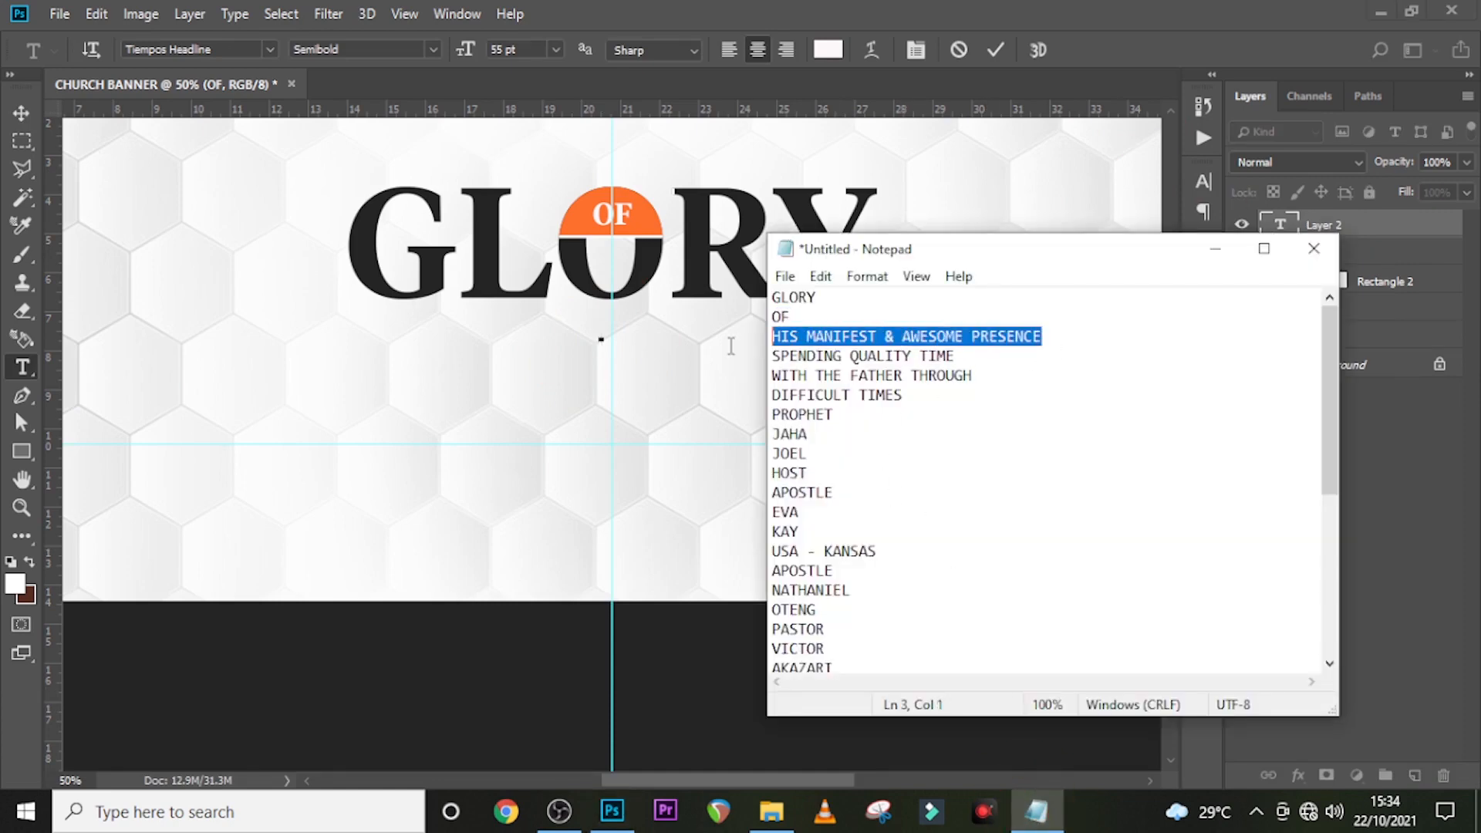
key(ctrl+c)
click(731, 345)
key(ctrl+v)
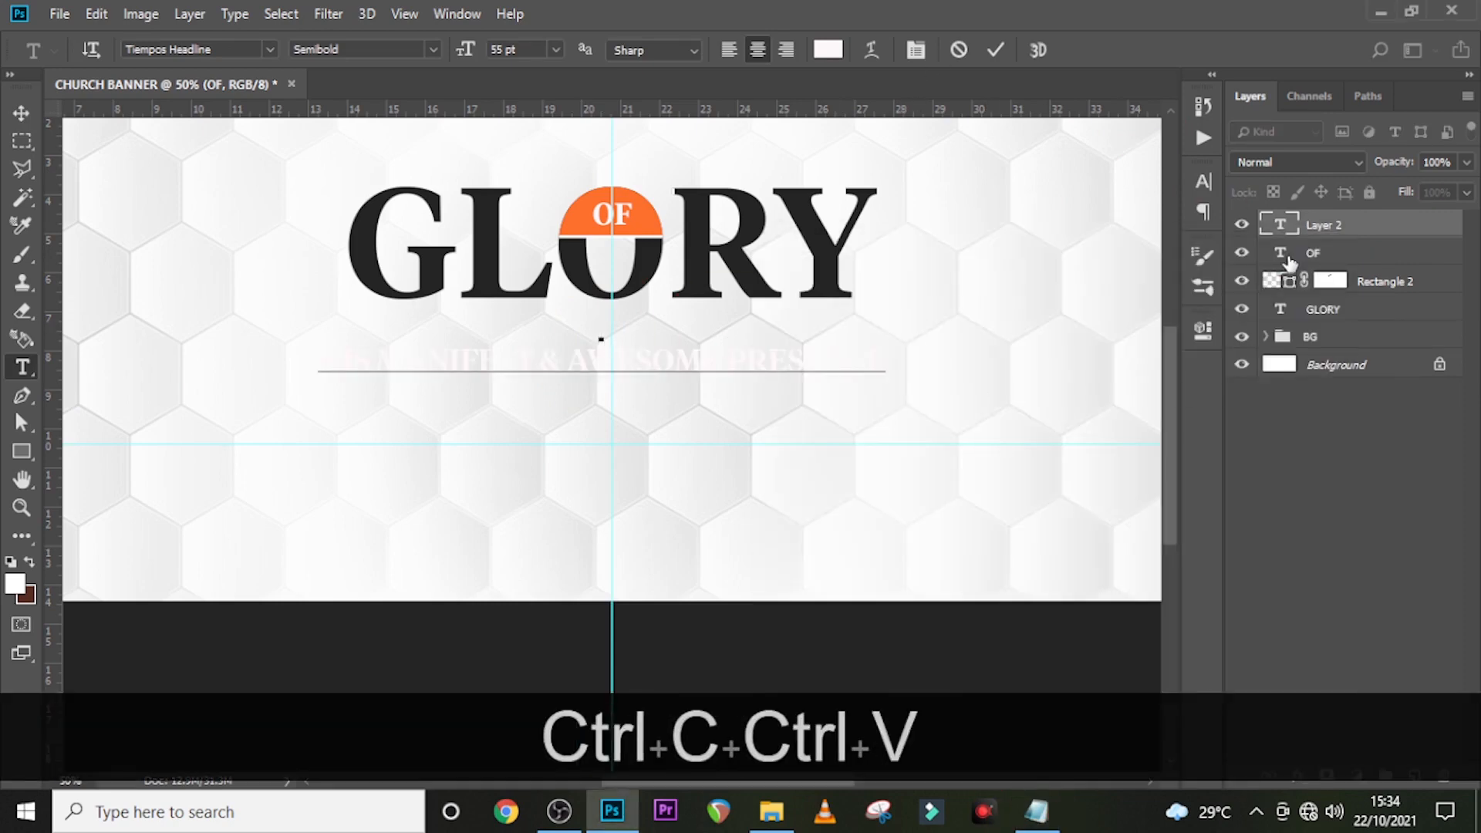
click(1290, 228)
Colour the HIS MANIFEST & AWESOME PRESENCE line orange ff7129, sampled from the half-circle on the O
click(1204, 182)
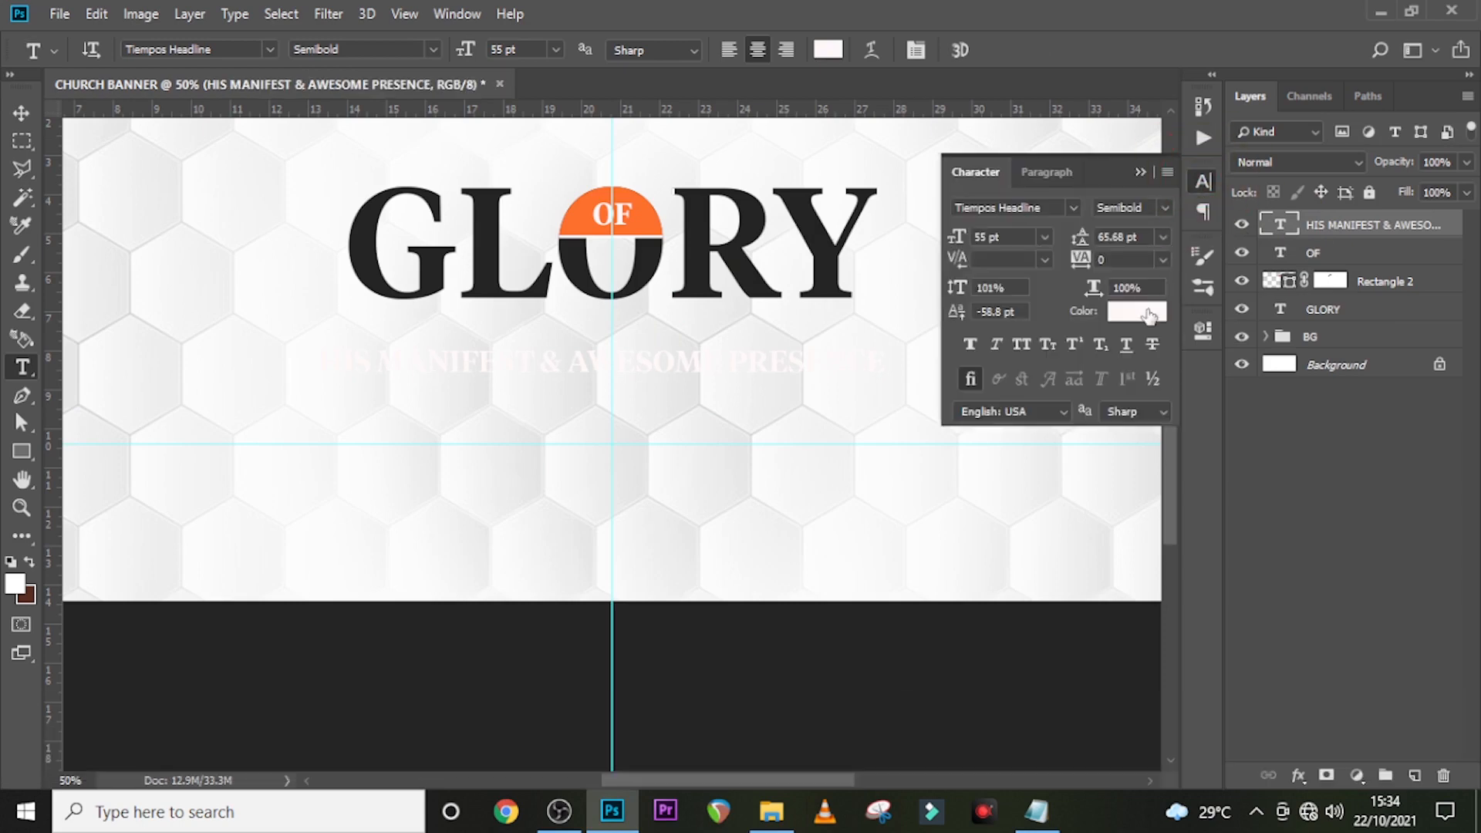
click(1150, 313)
click(658, 217)
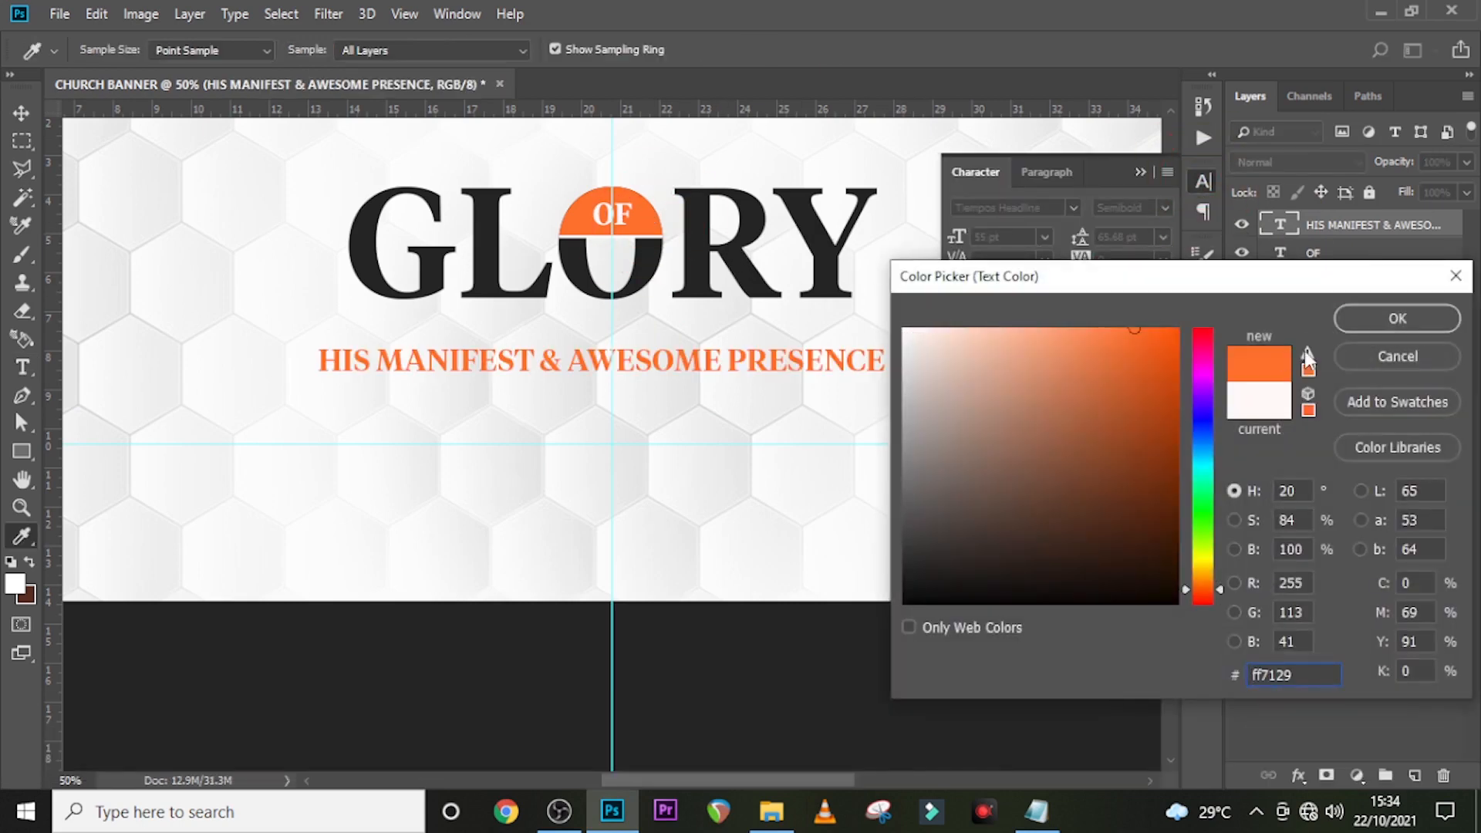
click(1358, 319)
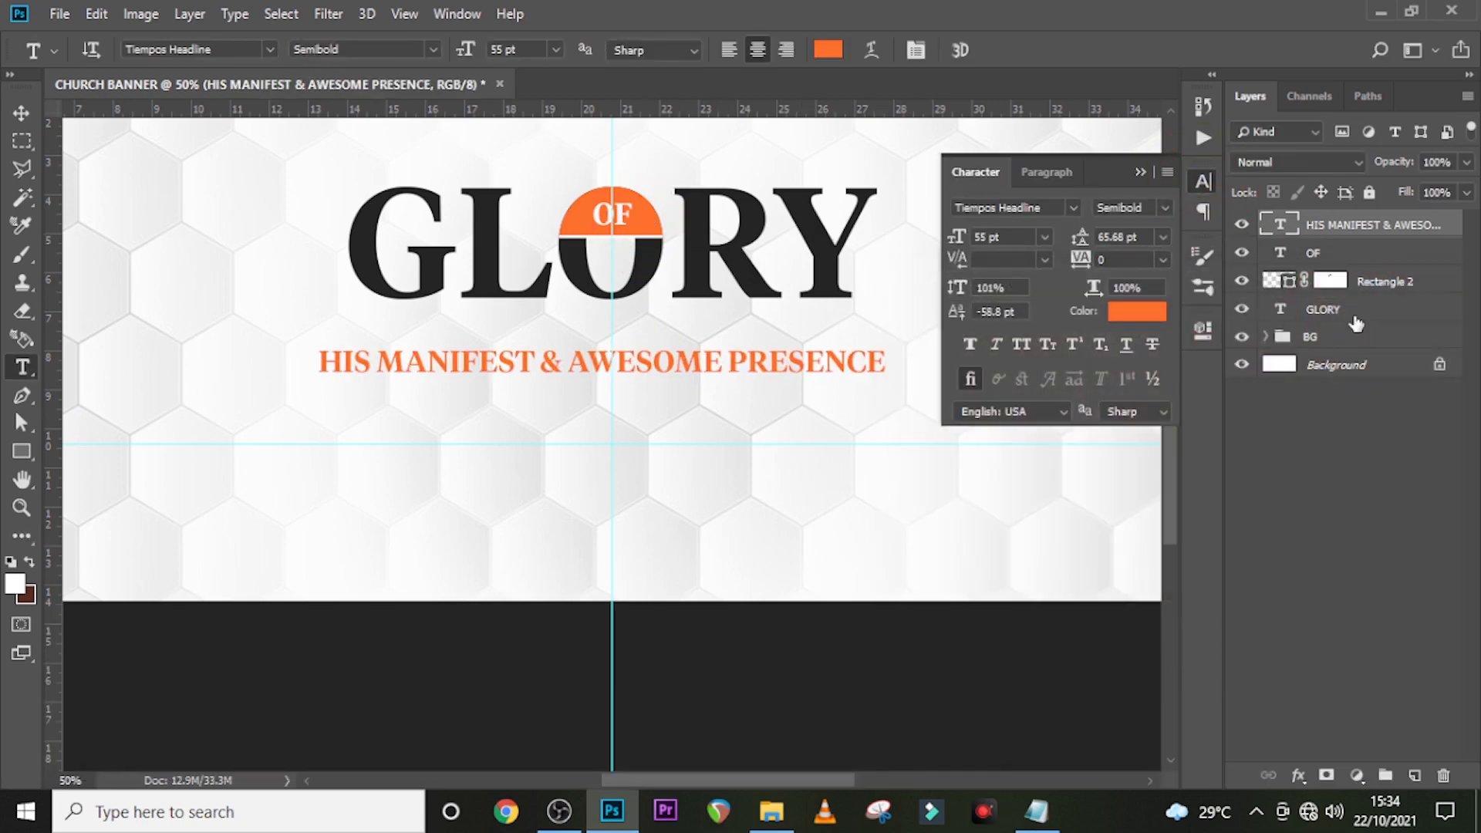
Set the font of the orange tagline to Raleway Bold
click(1069, 206)
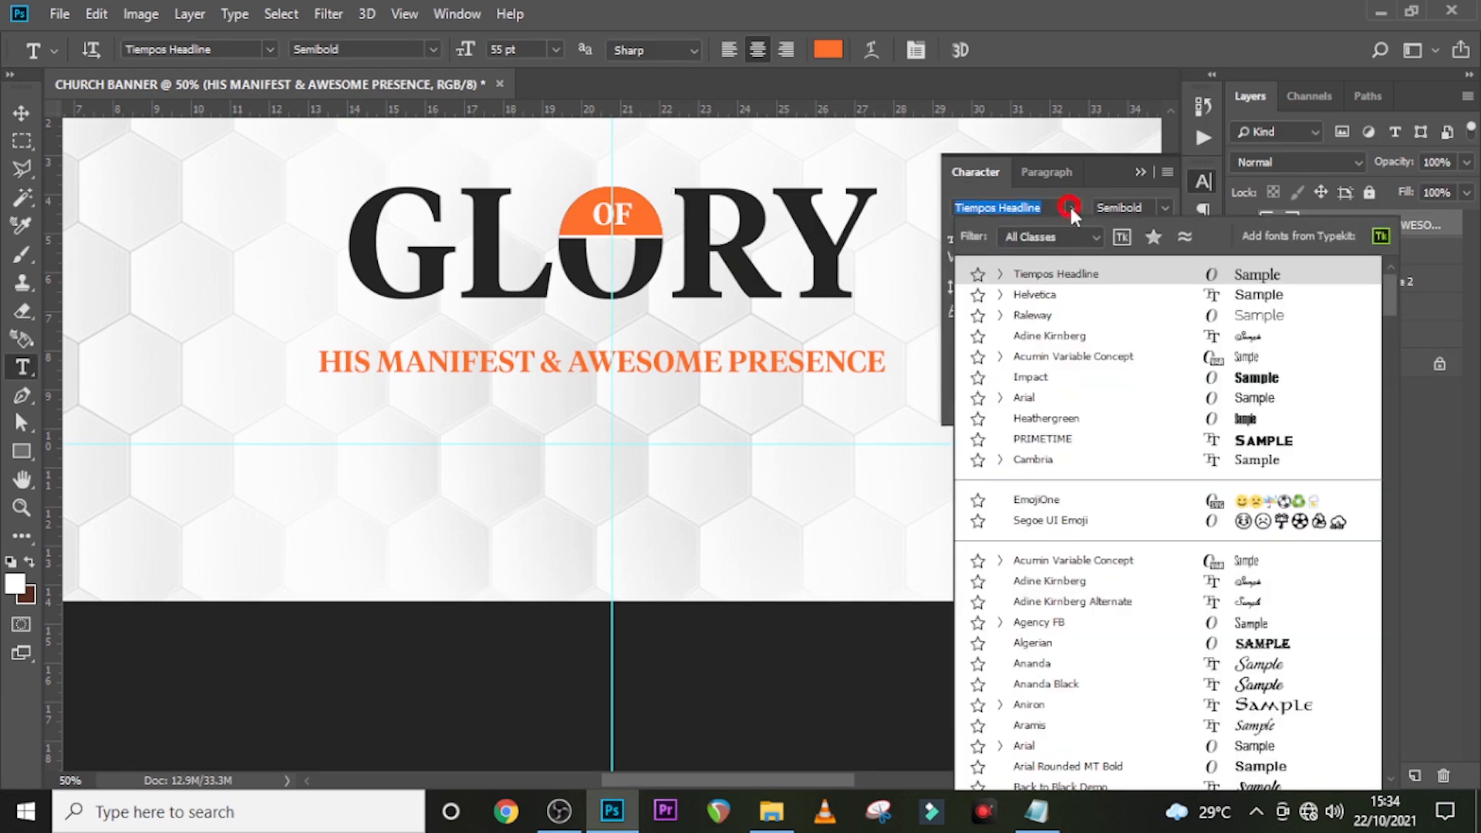
click(1053, 315)
click(1164, 207)
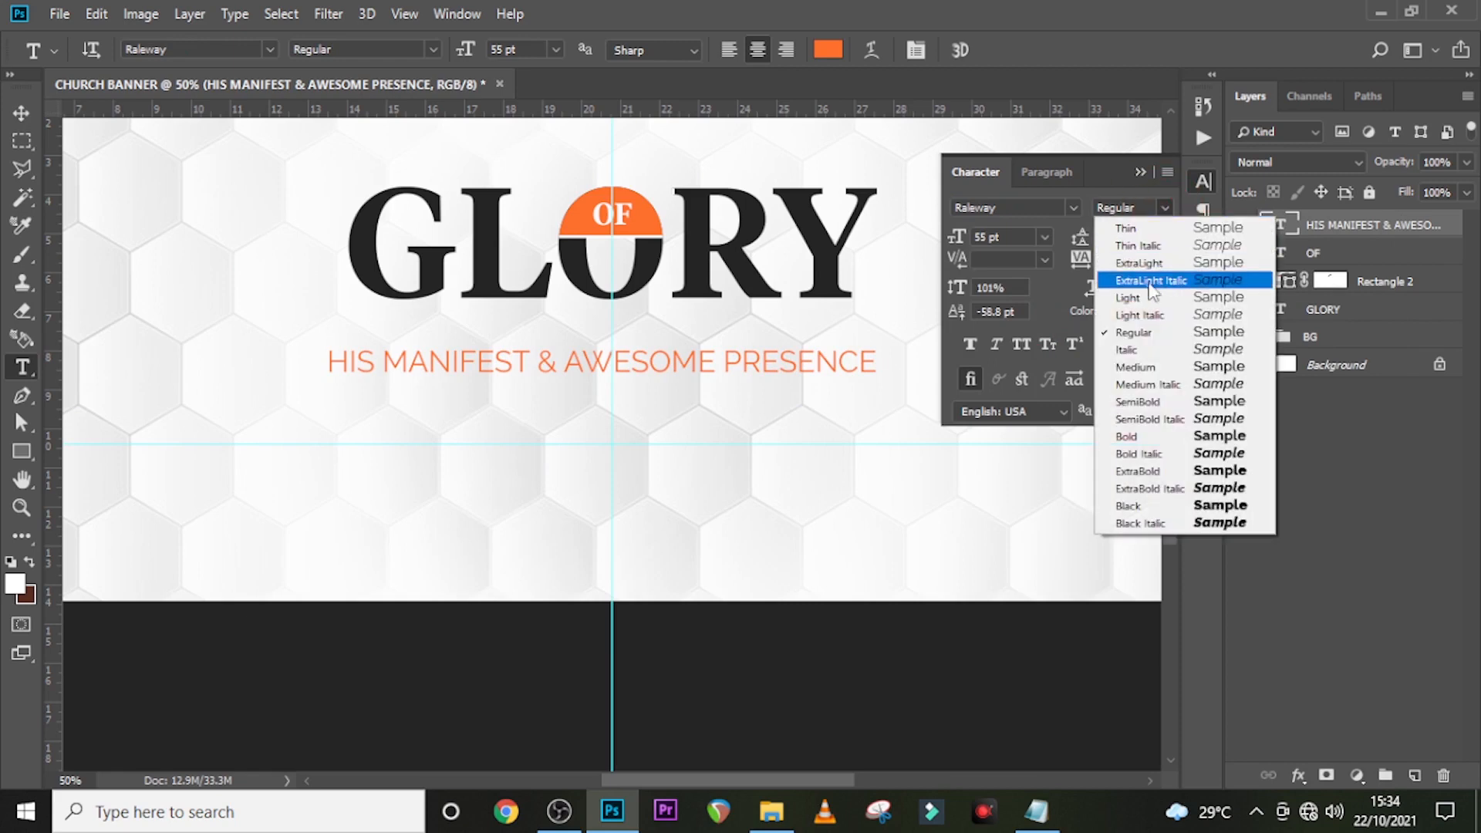
click(1140, 439)
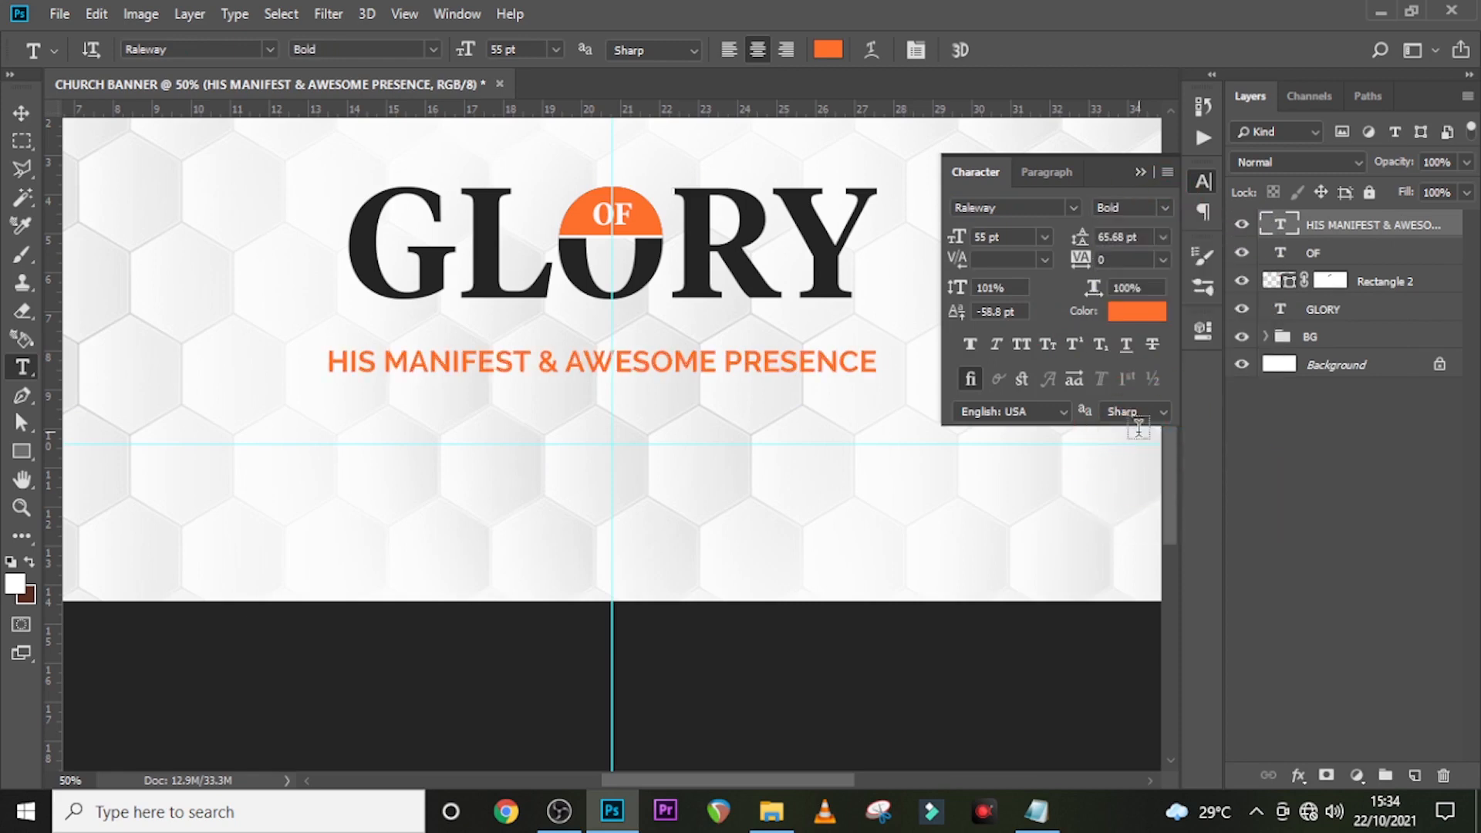
Set the orange tagline's font size to 41 pt and its tracking to 300
key(Tab)
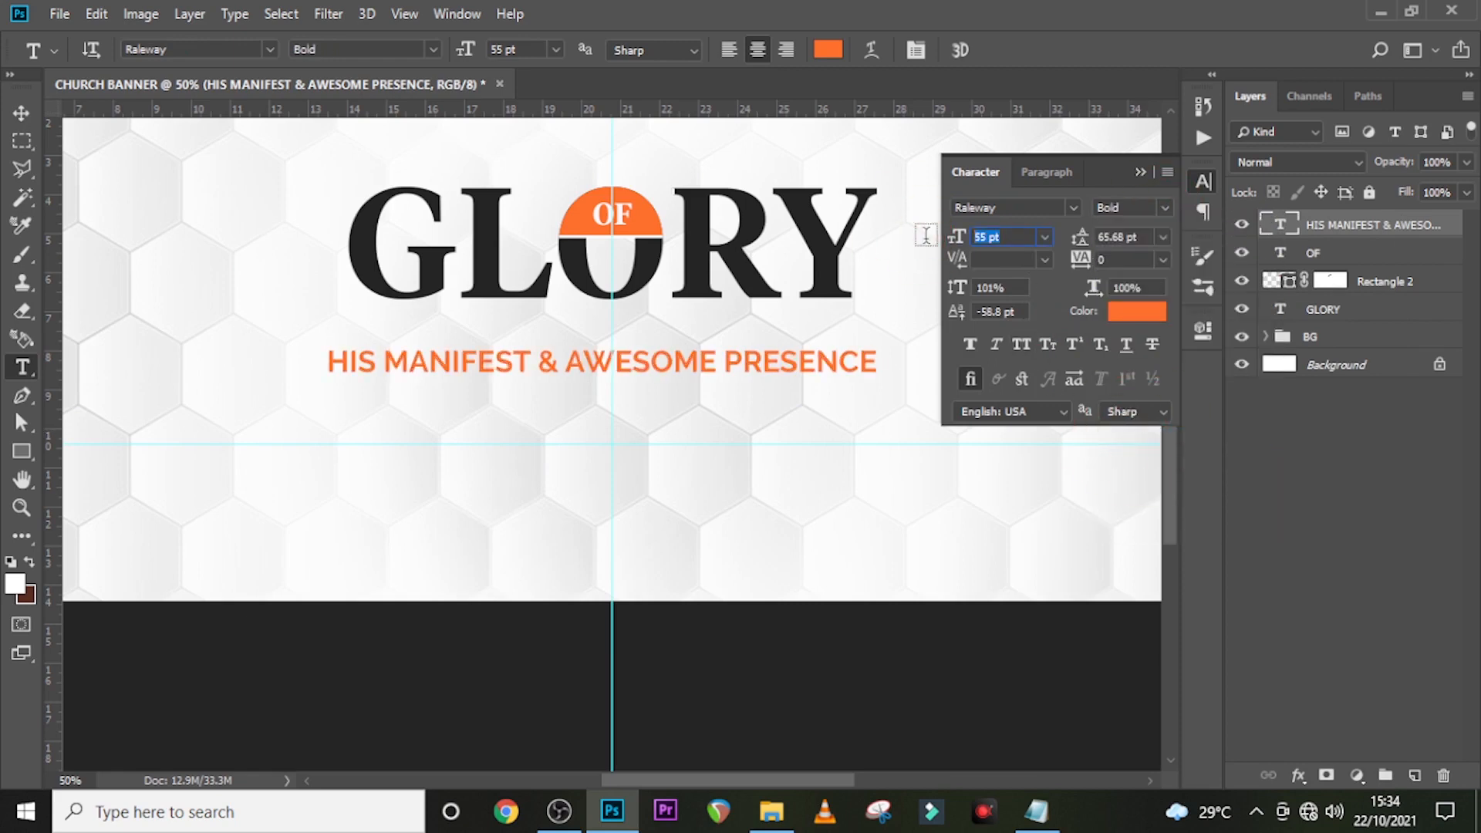
text(41)
key(Return)
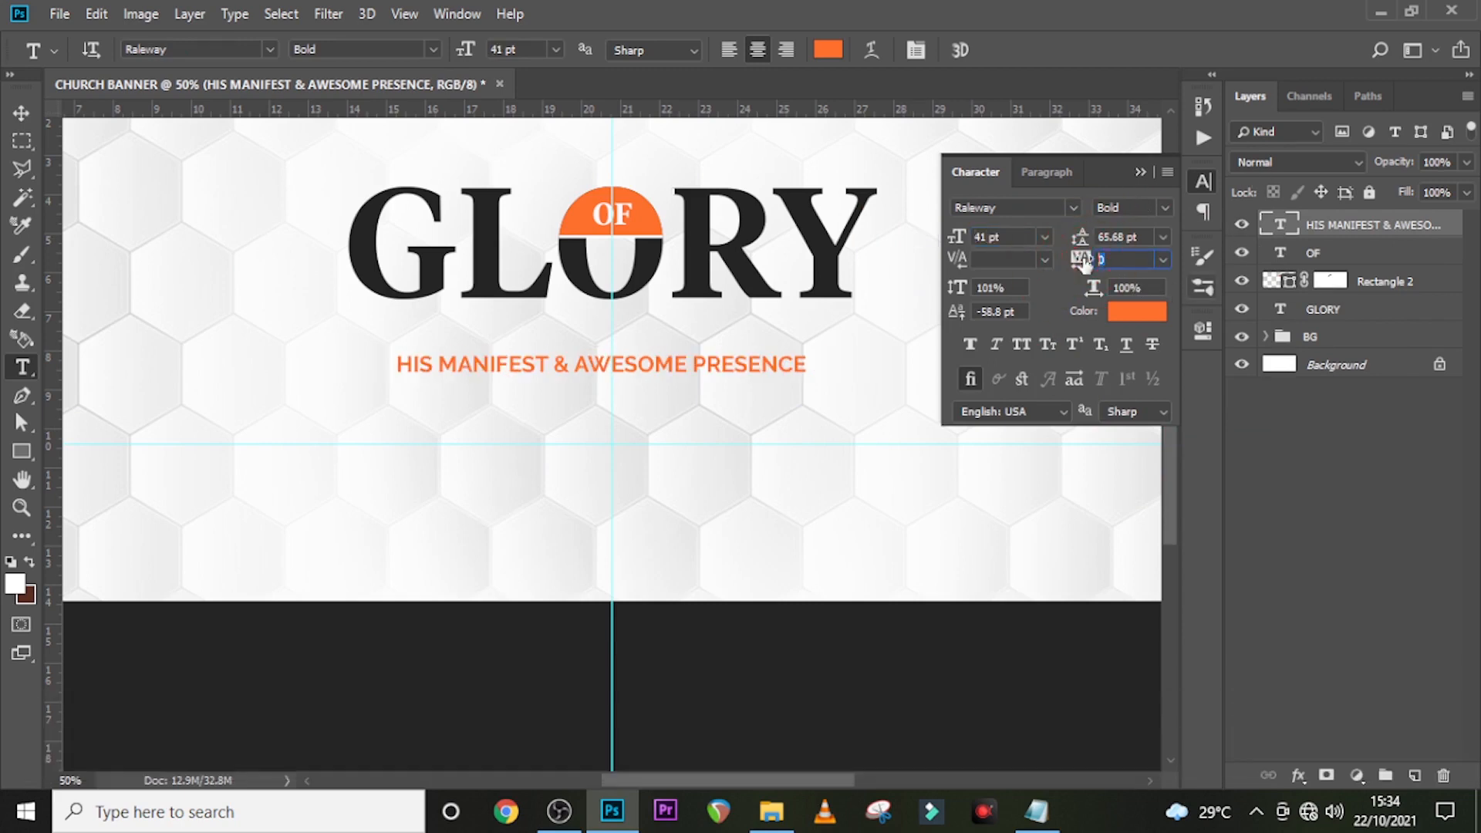
text(4)
key(BackSpace)
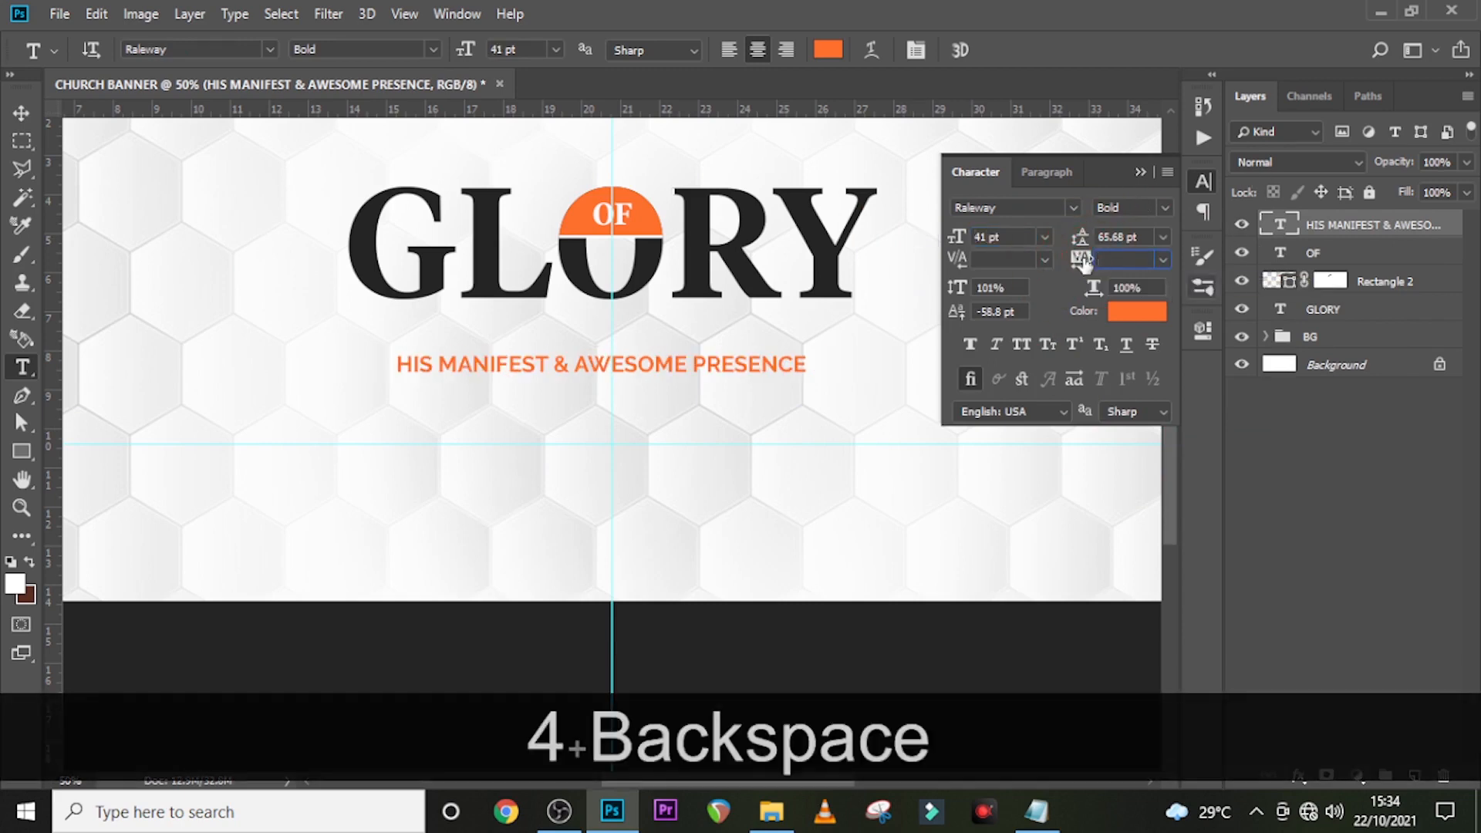
text(300)
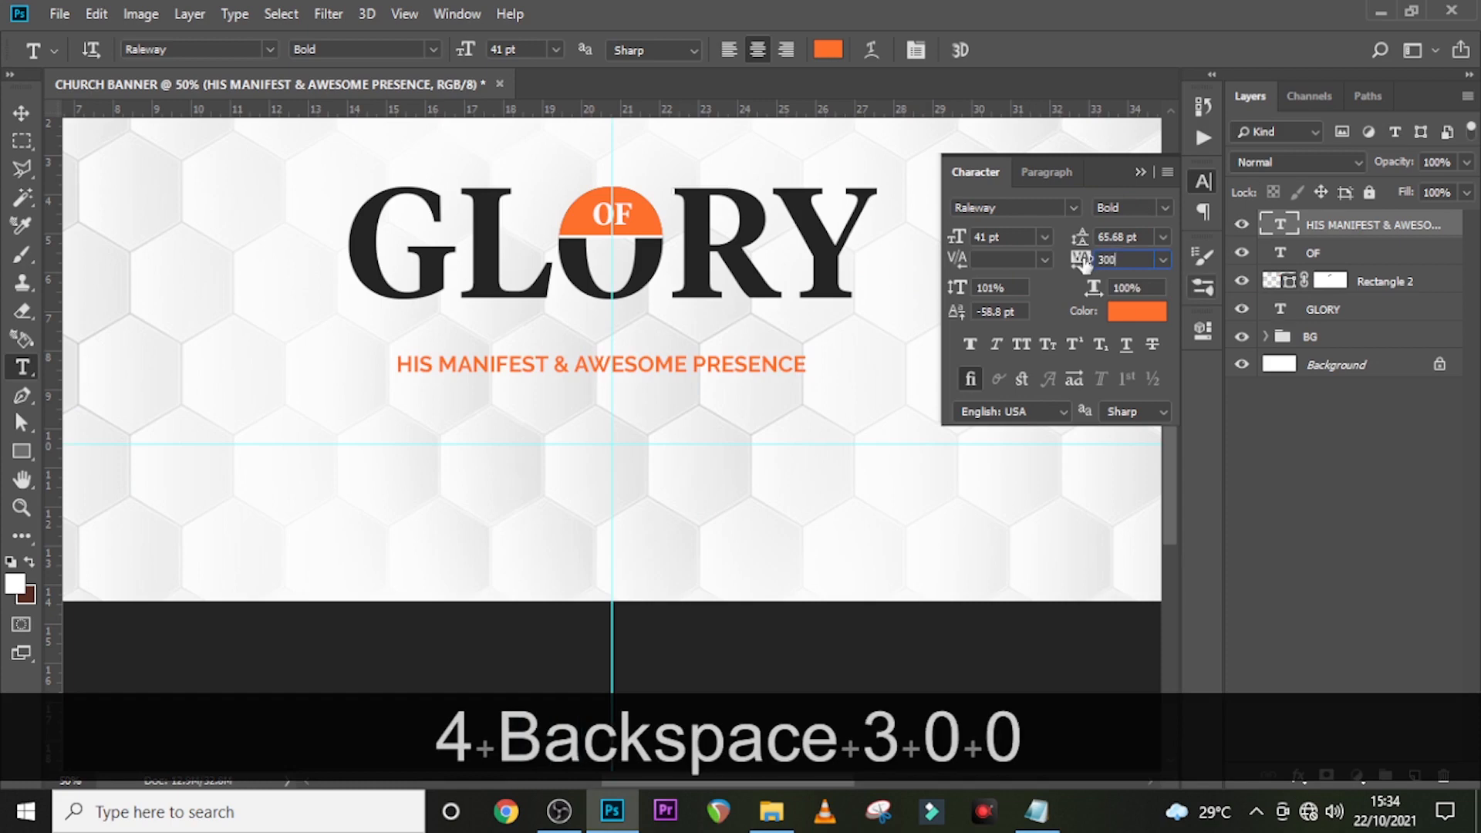
key(Return)
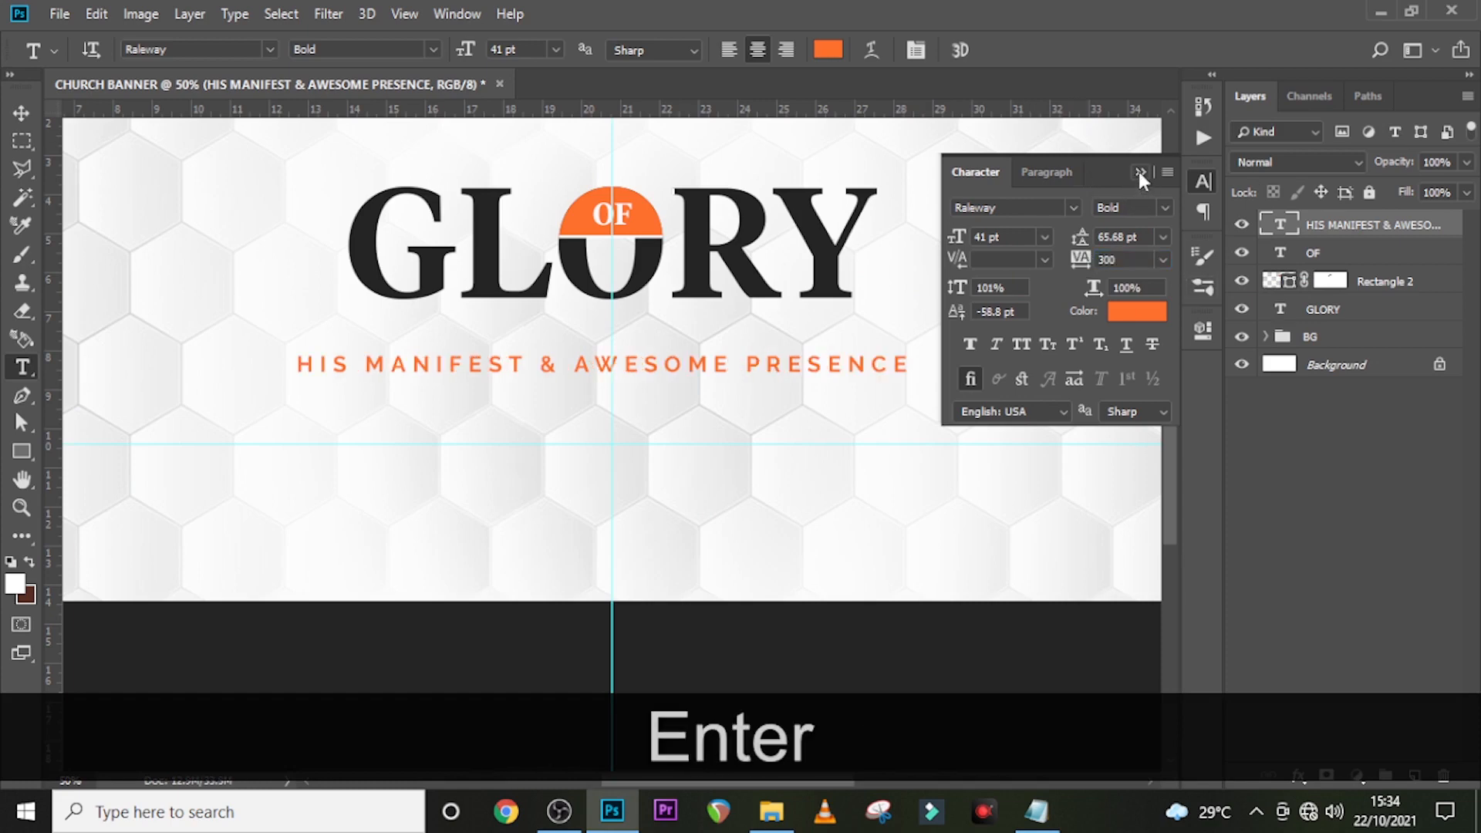
click(1141, 172)
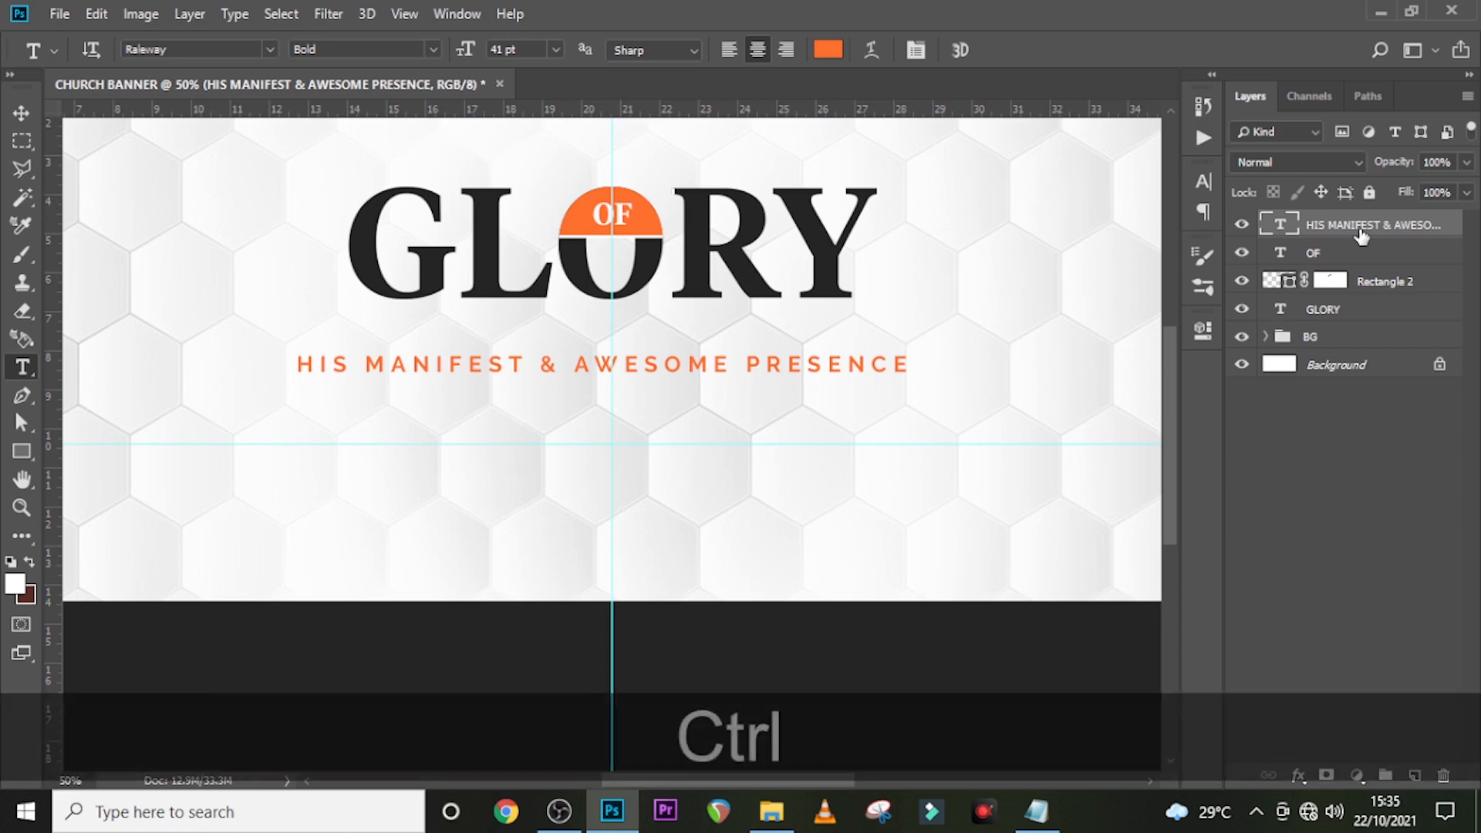
Shift the orange tagline right to centre it on the vertical guide and raise it to just beneath GLORY
key(ctrl+t)
key(Right)
key(Right)
key(Right)
key(Right)
key(Right)
key(Right)
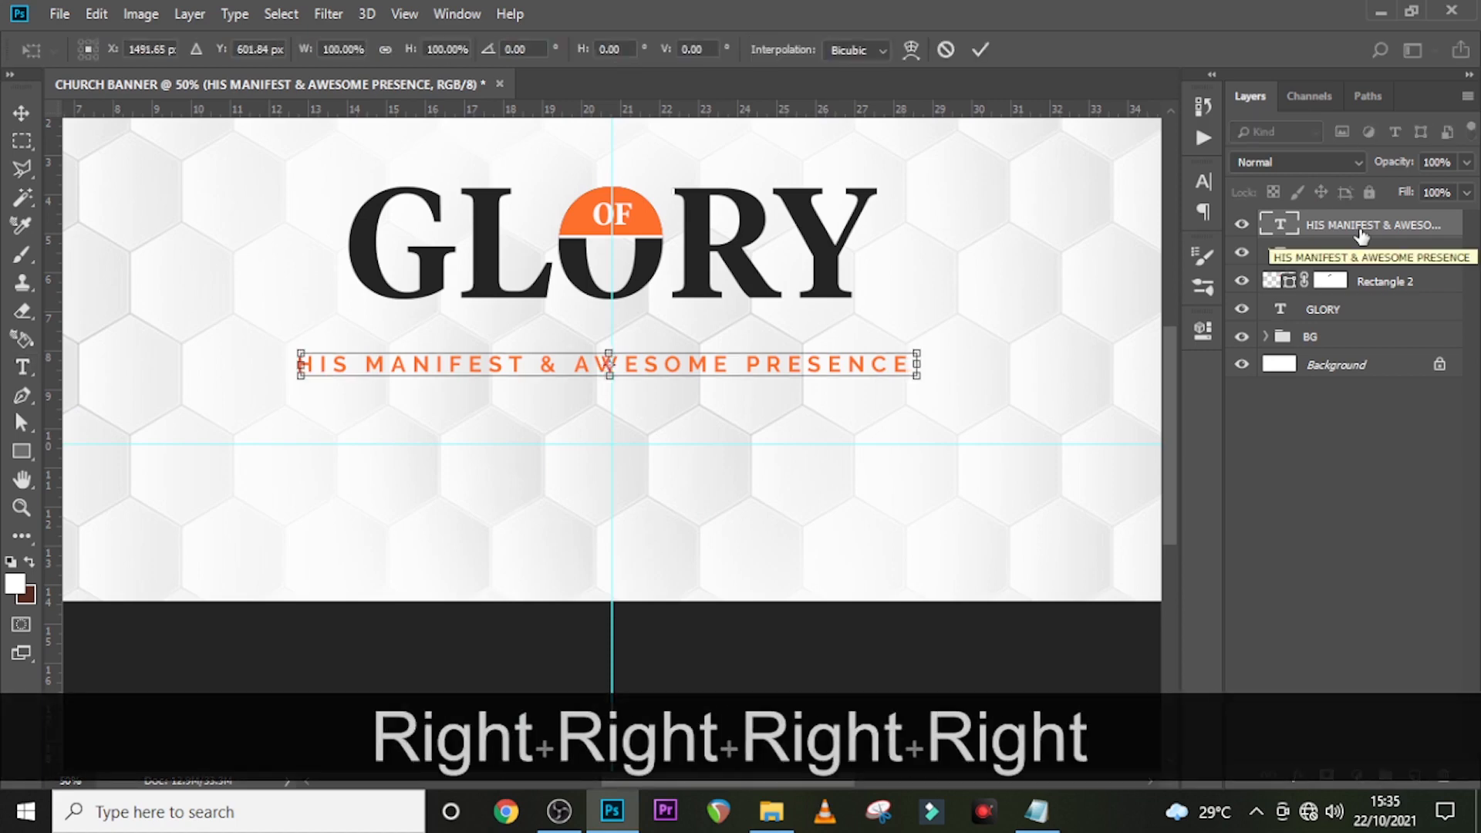
key(shift+Up)
key(shift+Up)
key(shift+Up)
key(shift+Up)
key(shift+Up)
key(shift+Up)
key(shift+Up)
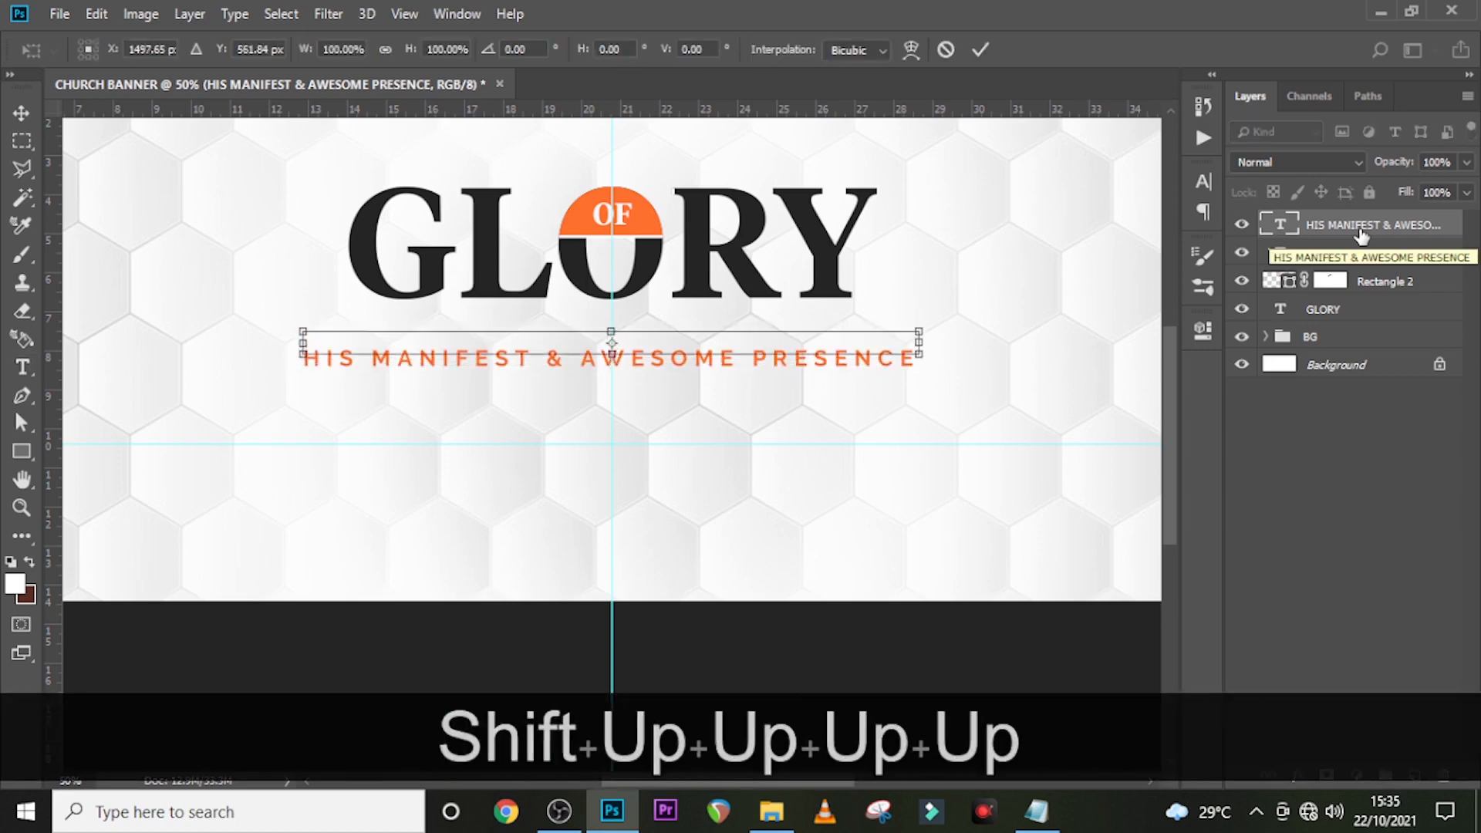
key(Down)
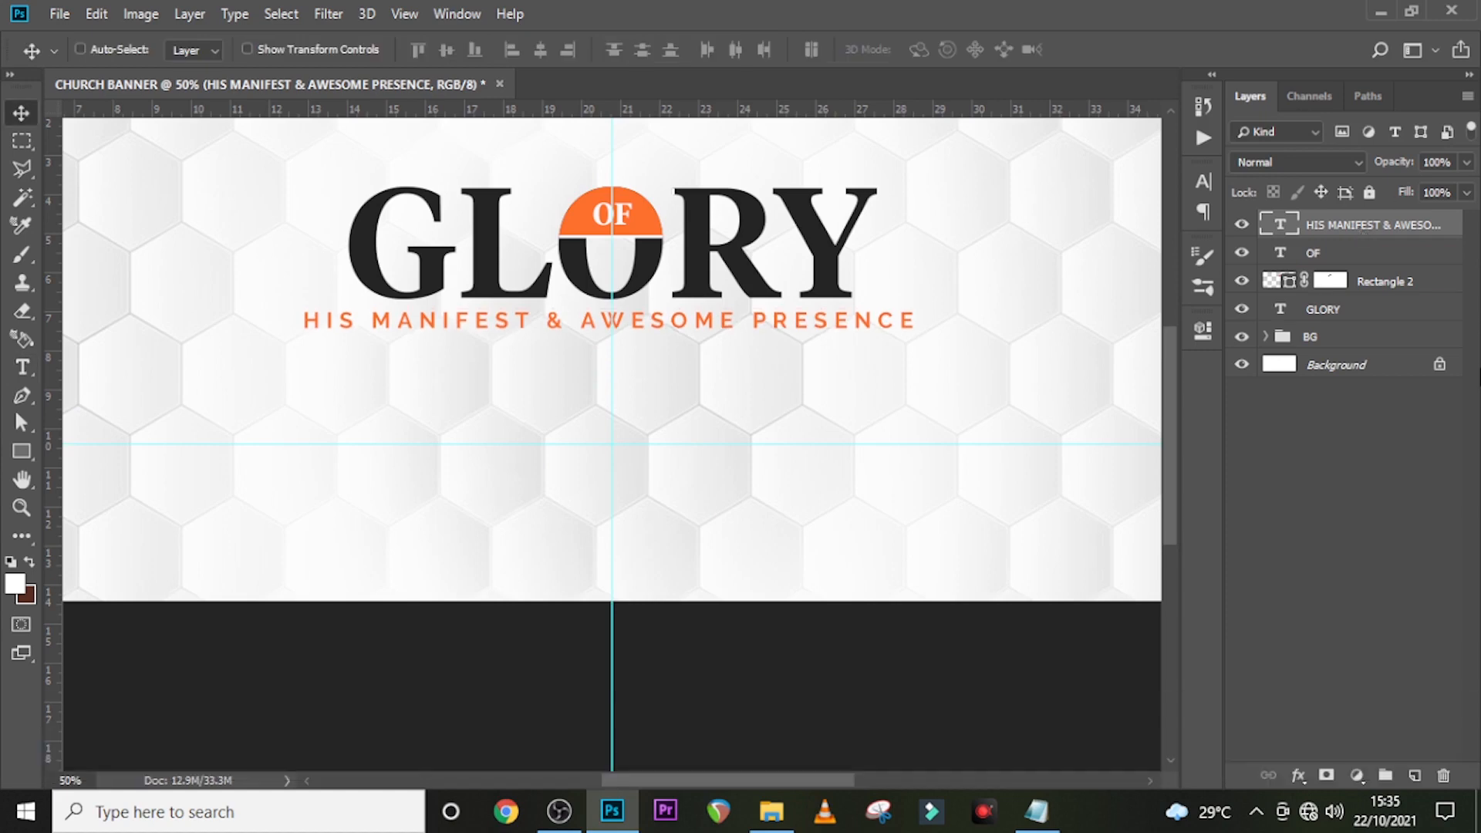
key(shift)
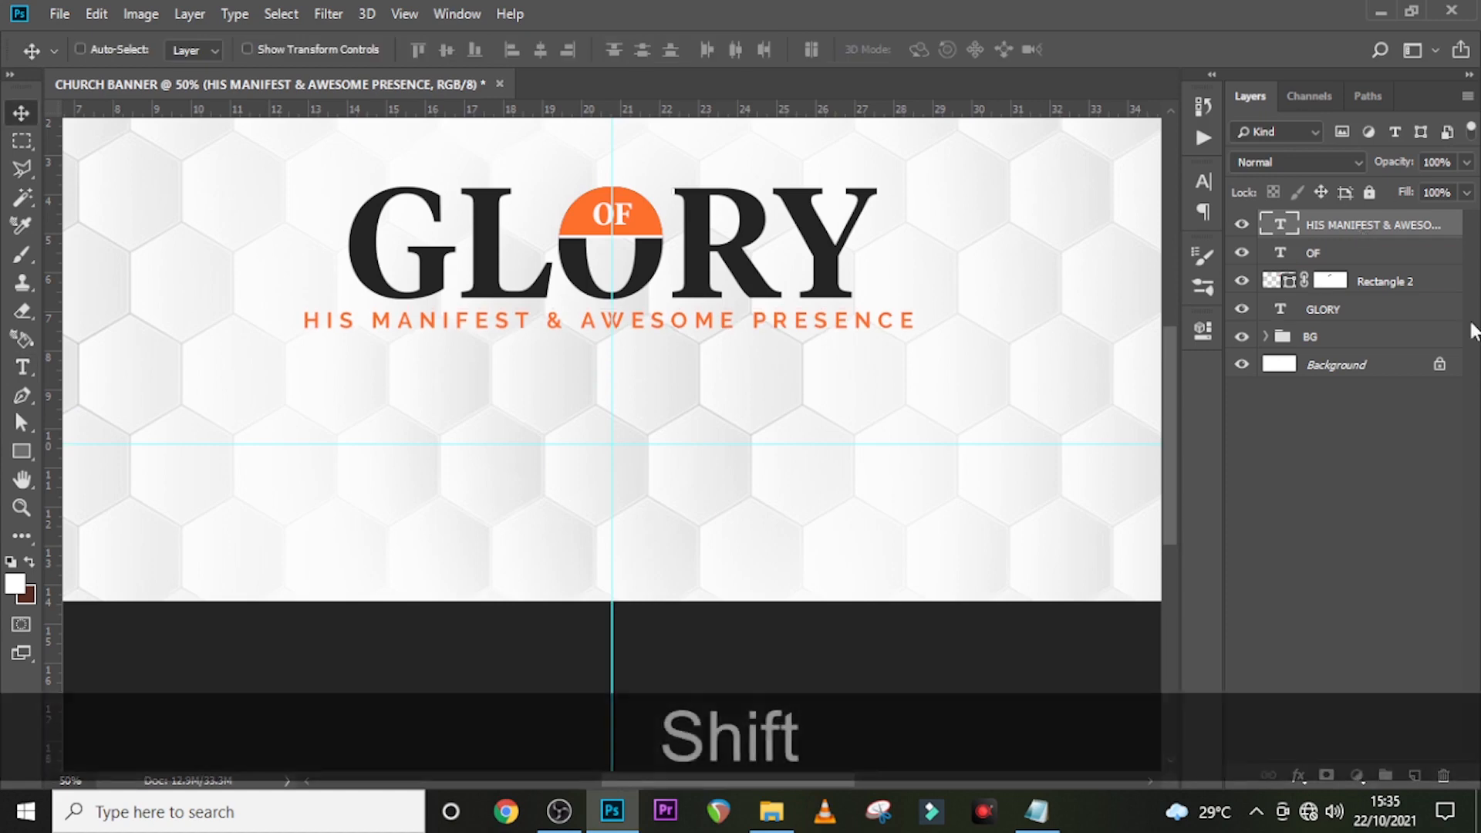